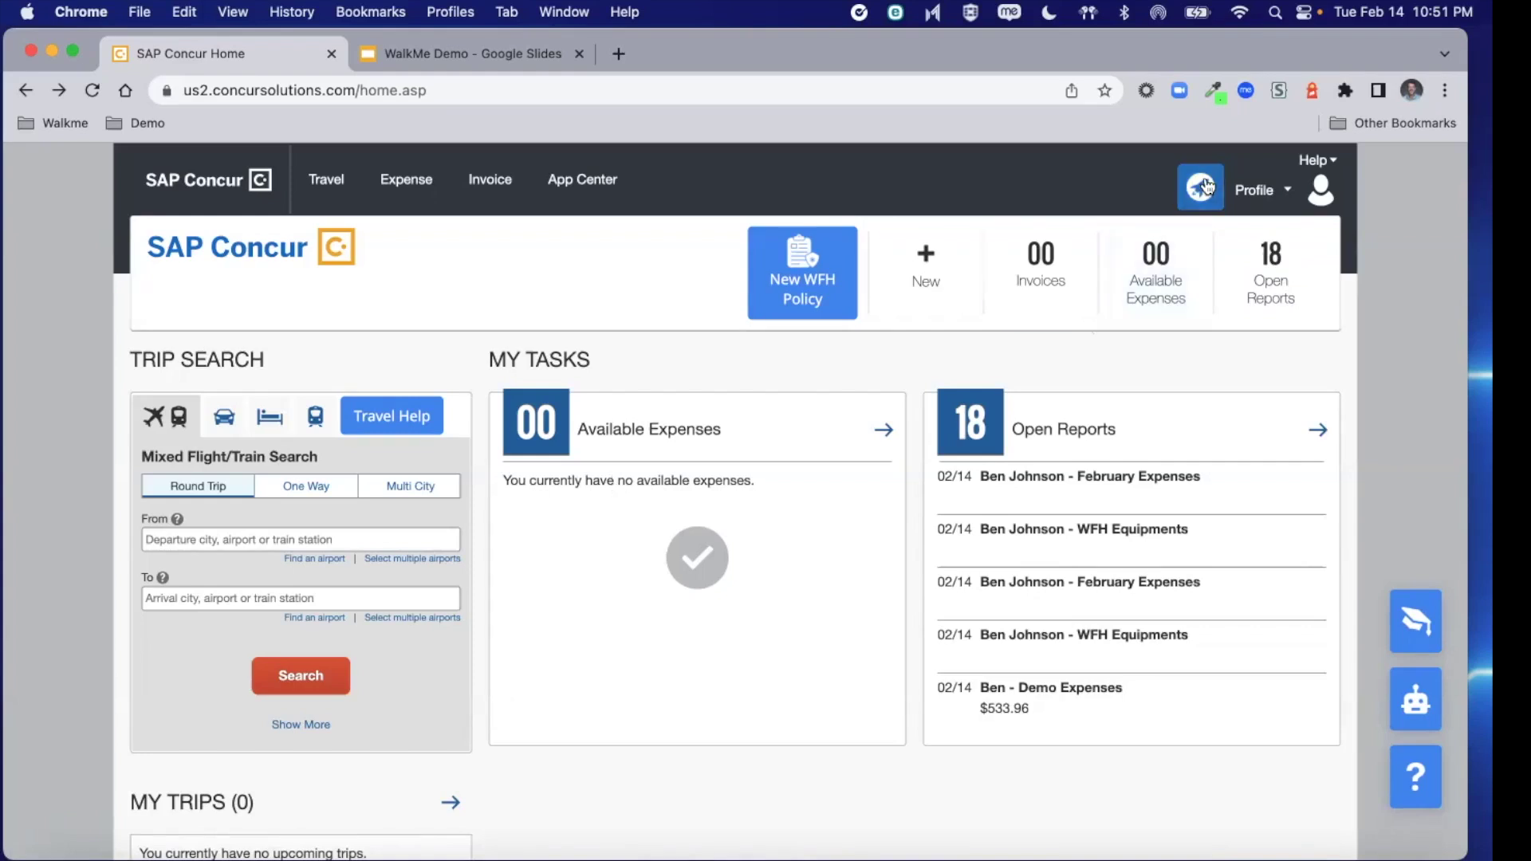
Start the Concur Tour from WalkMe and advance through the quick task bar, open reports and trip booking tips
left_click(1207, 184)
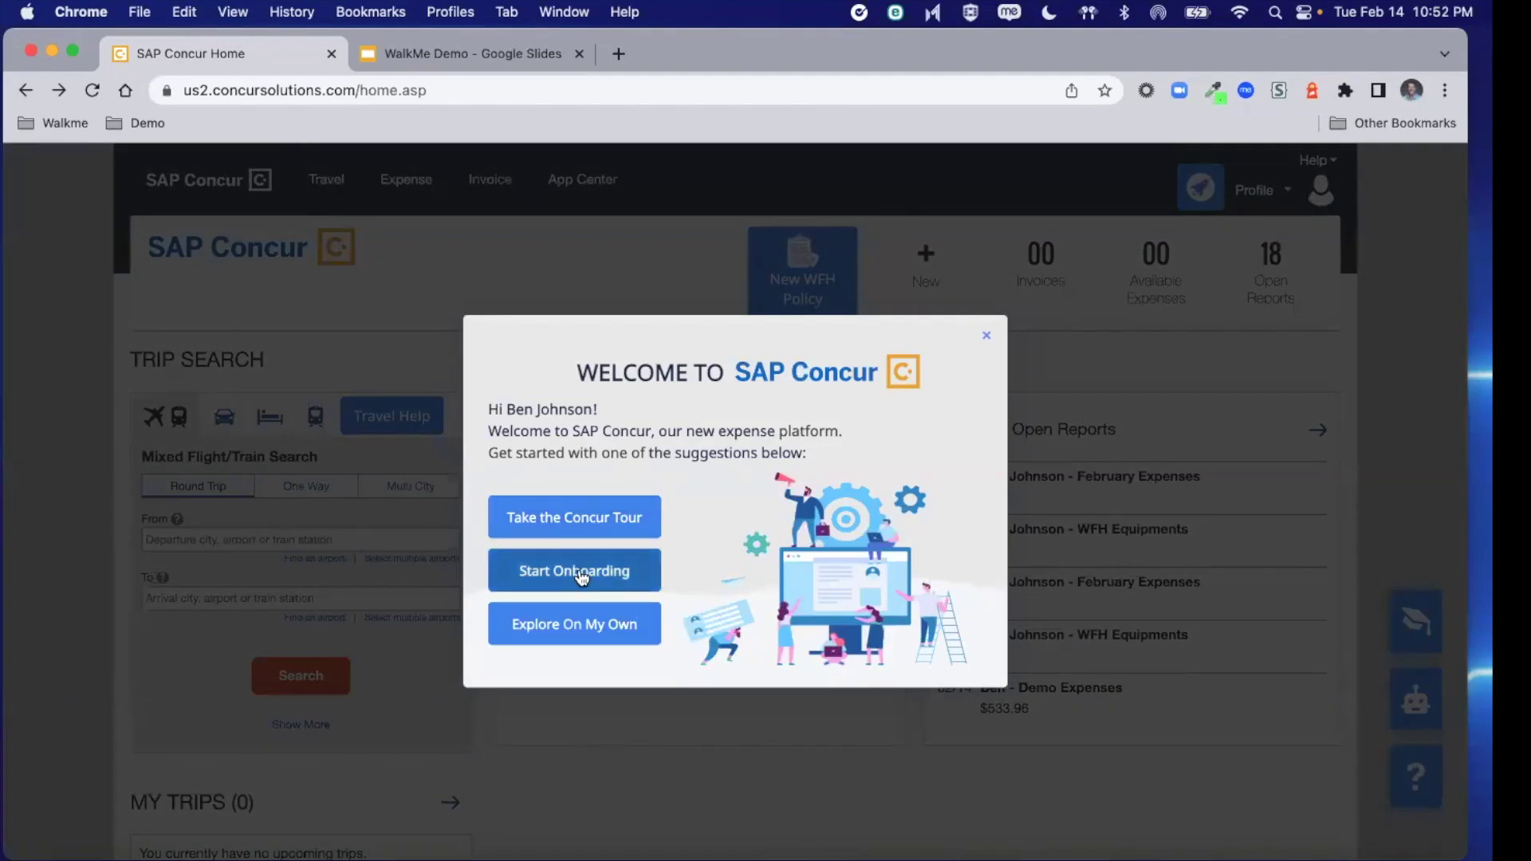
left_click(577, 523)
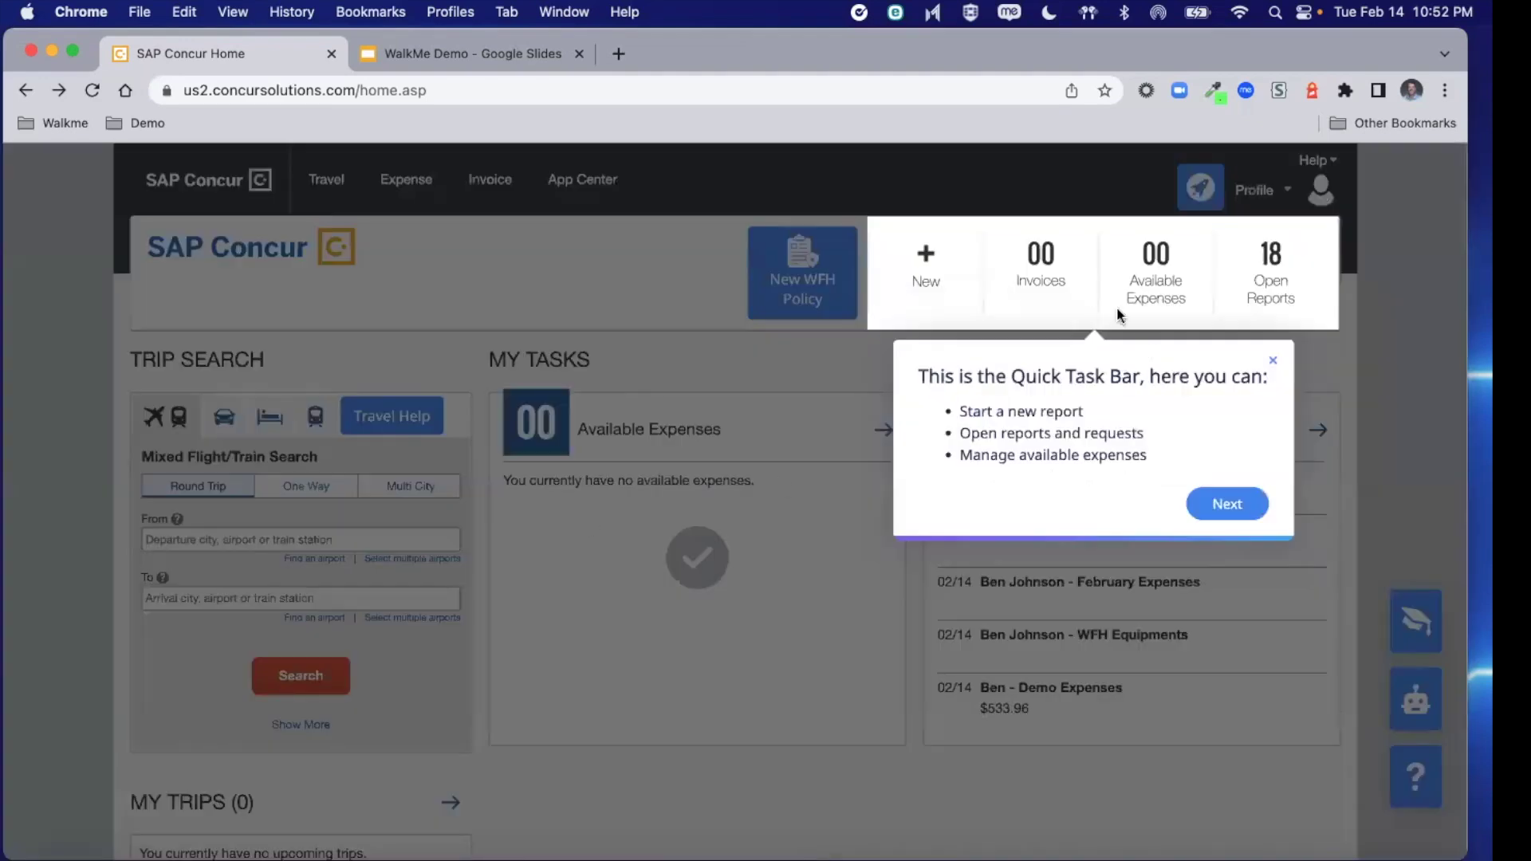
left_click(1232, 505)
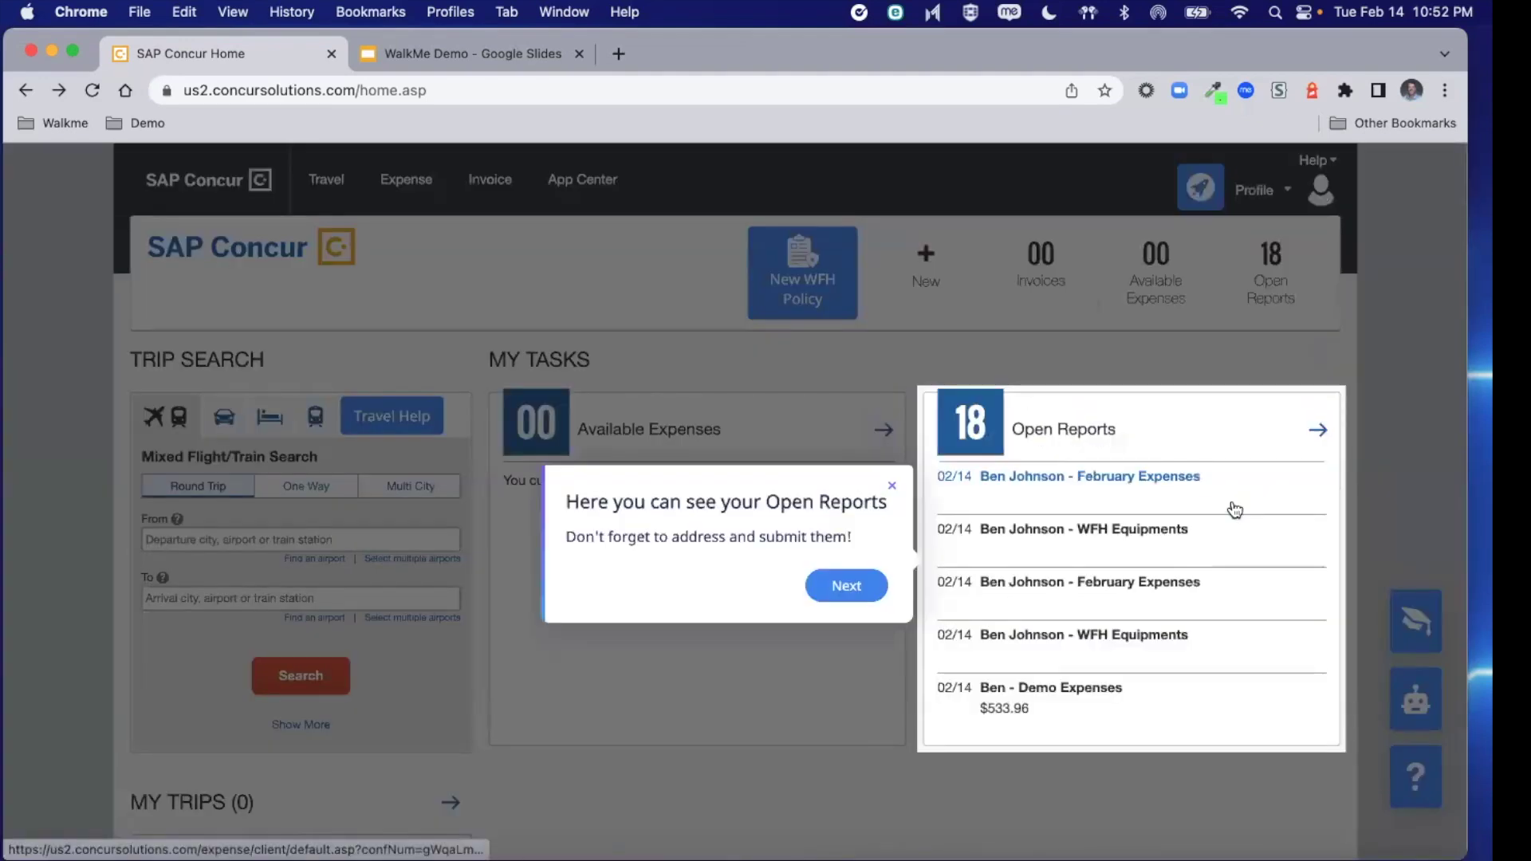
left_click(850, 594)
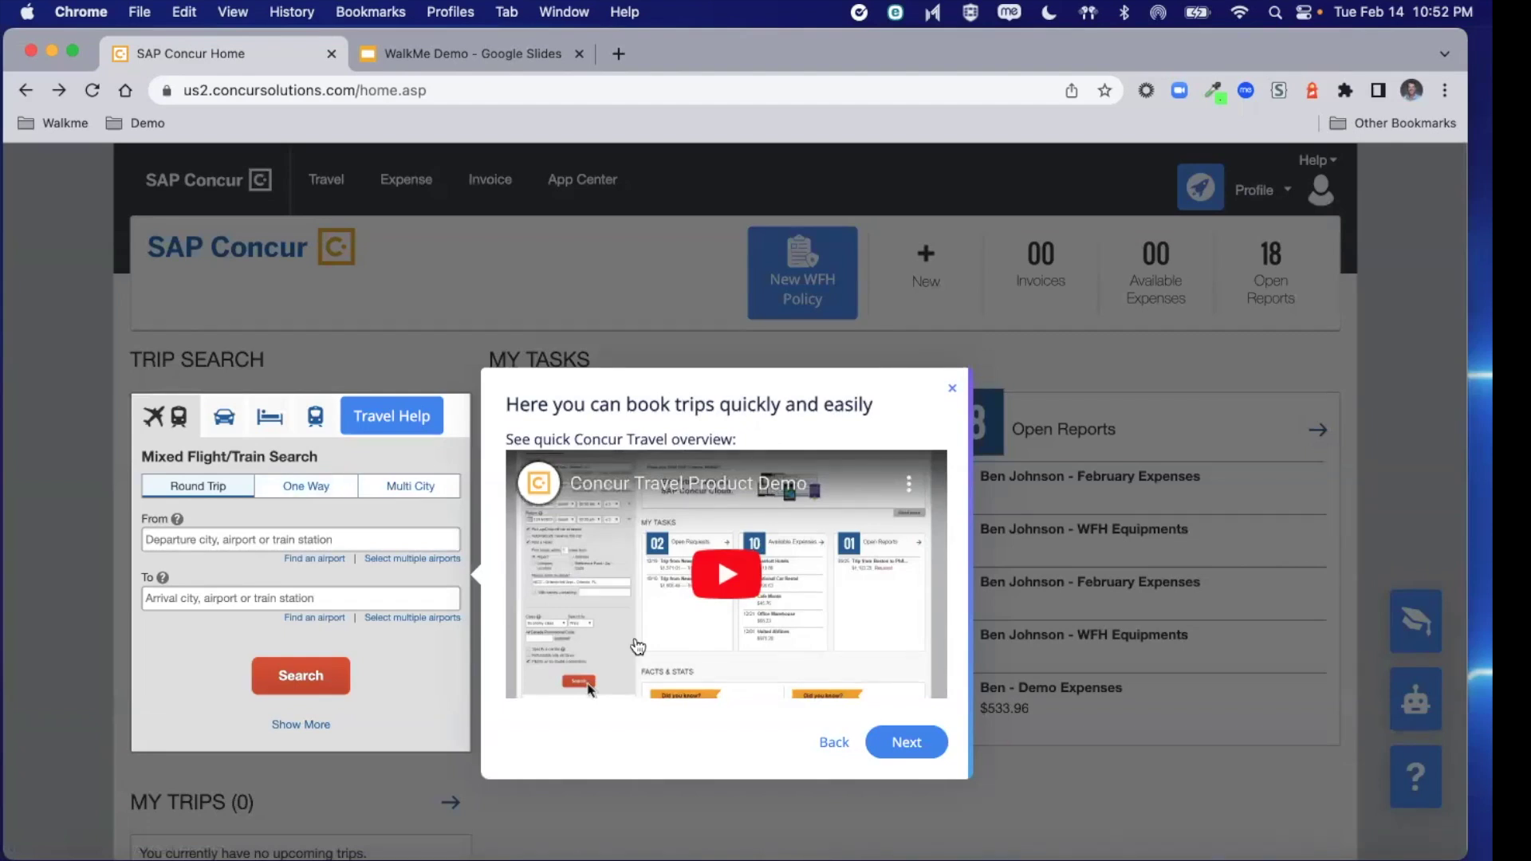
left_click(917, 745)
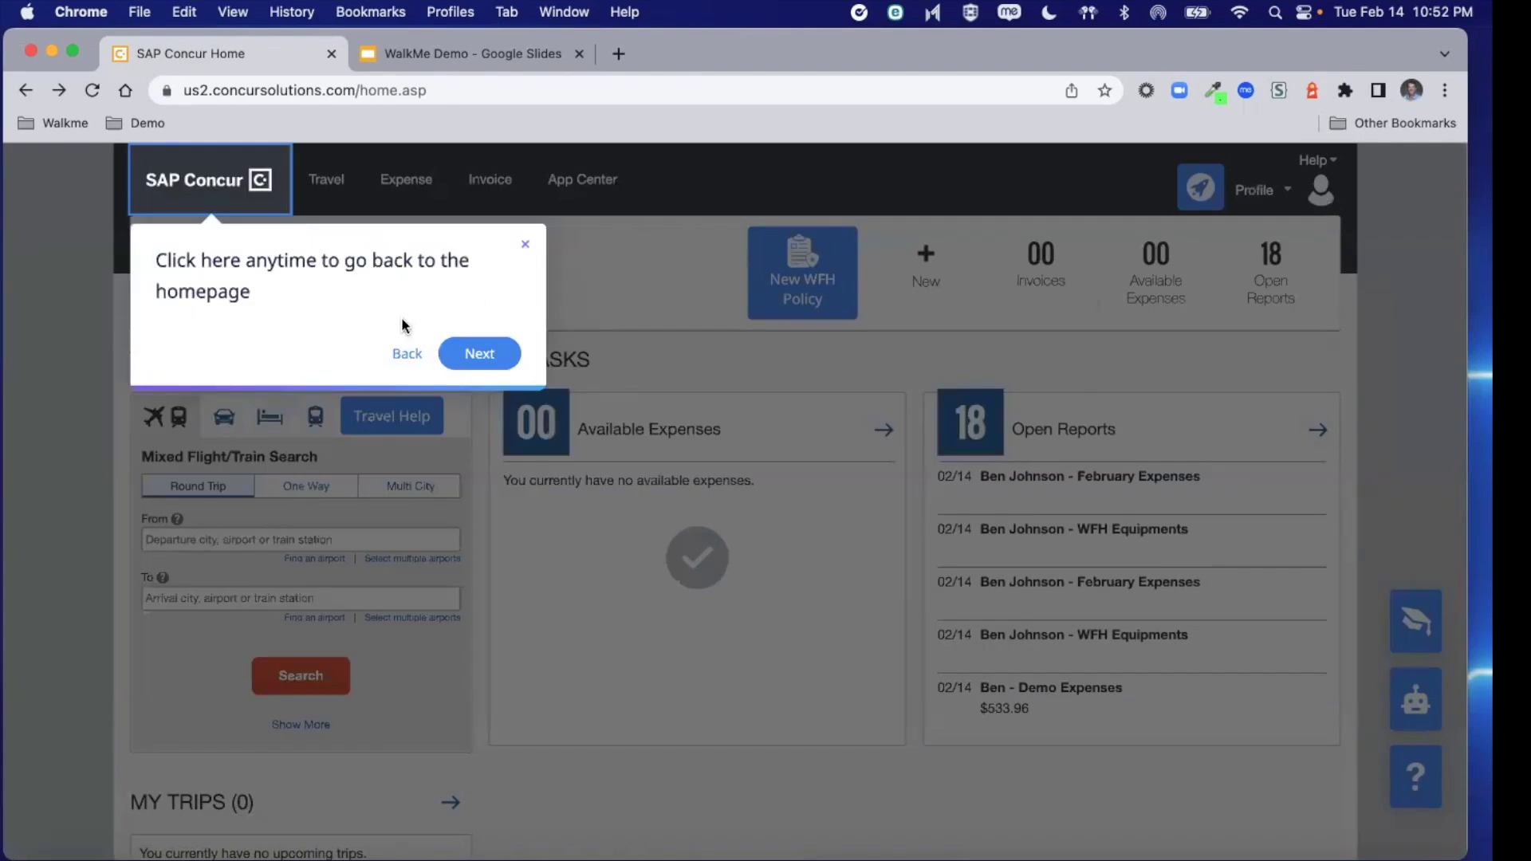
Continue the tour through the help menu and Onboarding Tasks tips, then close it
left_click(480, 353)
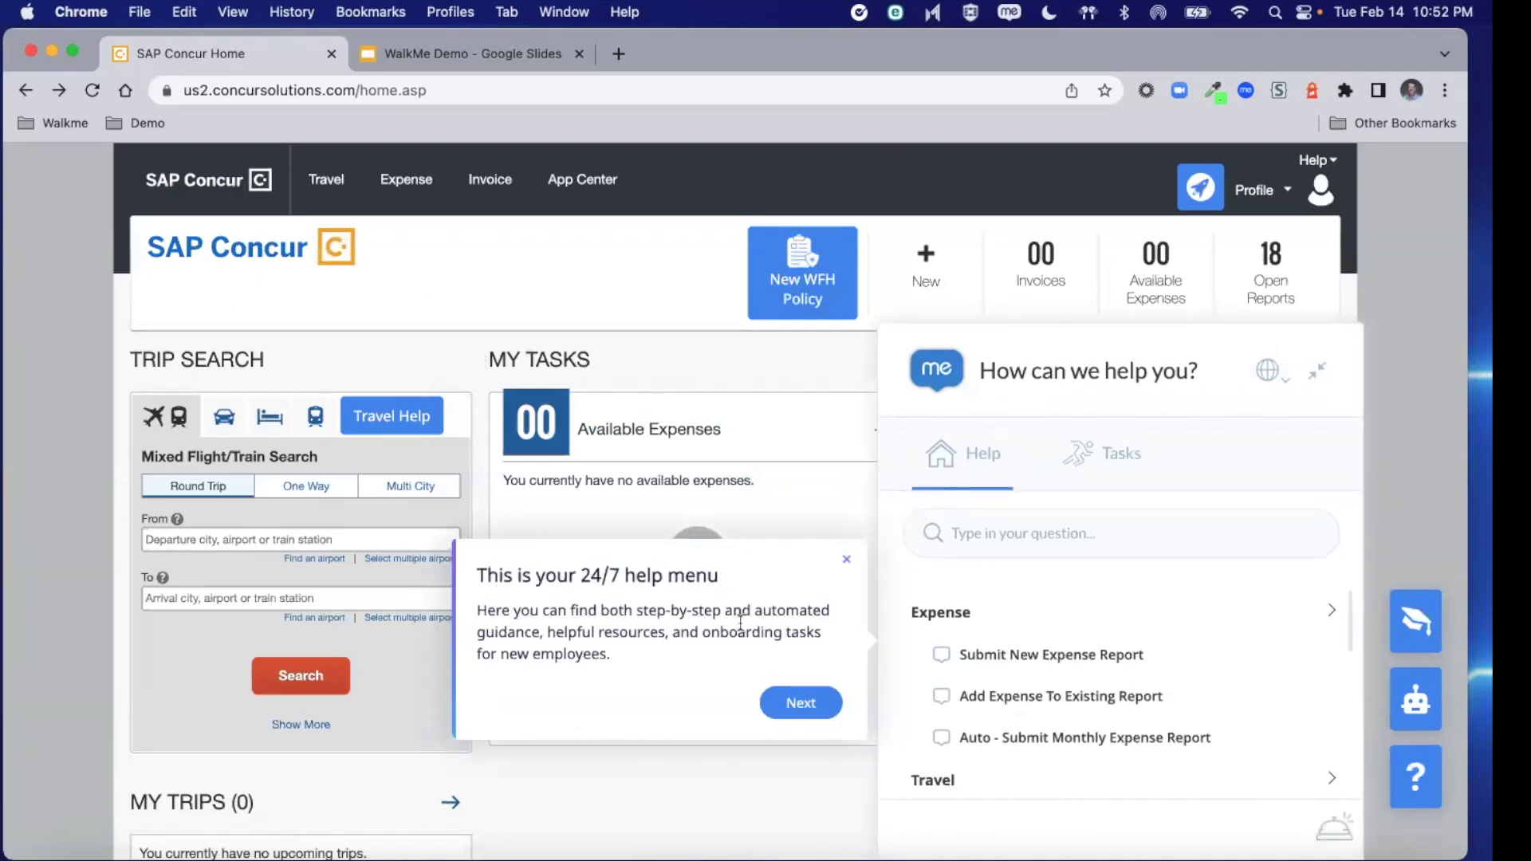
left_click(804, 704)
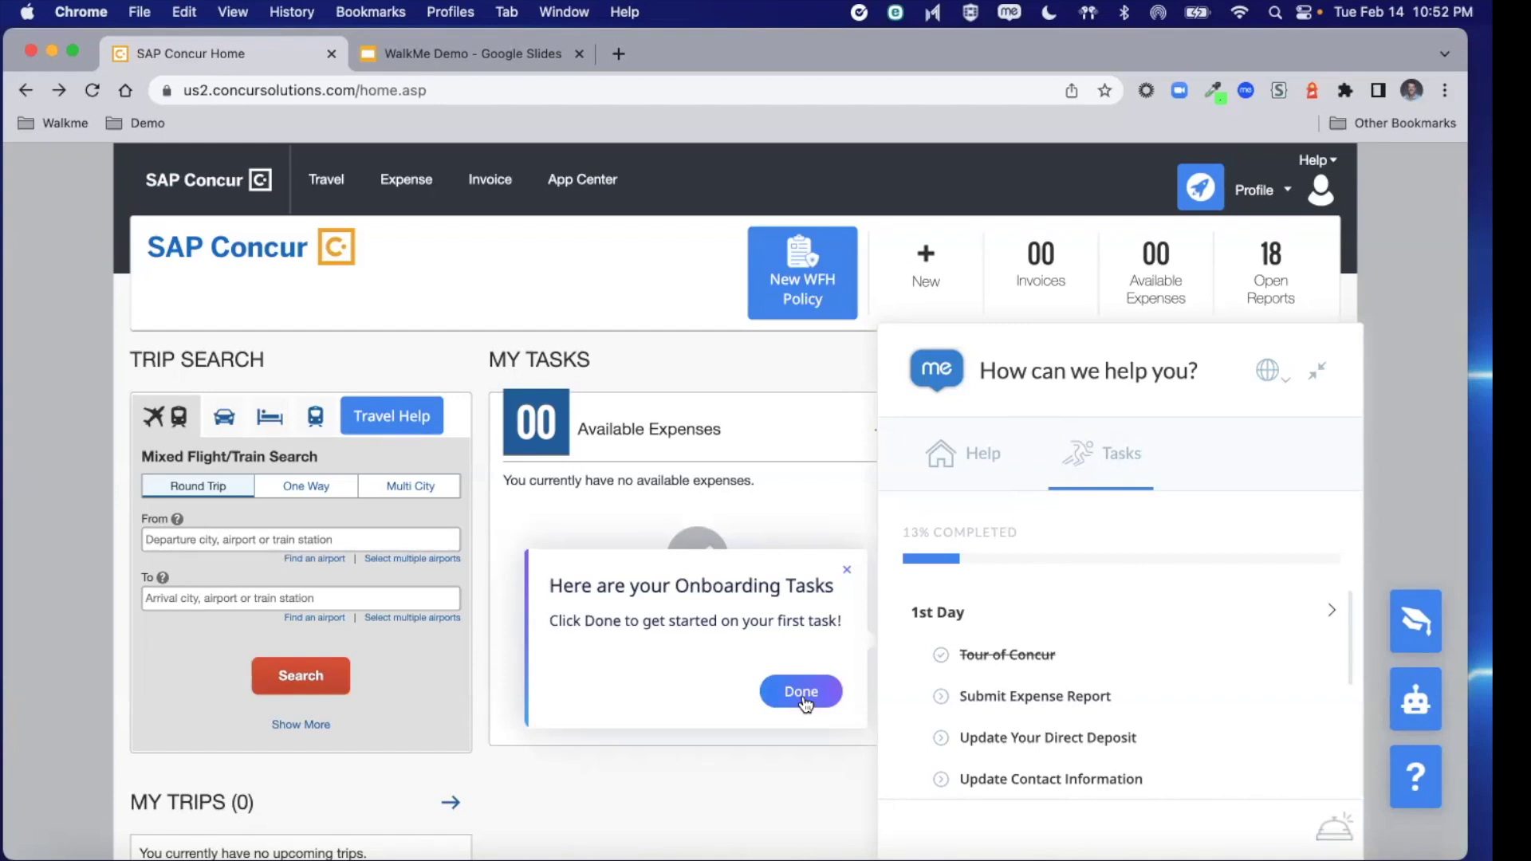
left_click(802, 694)
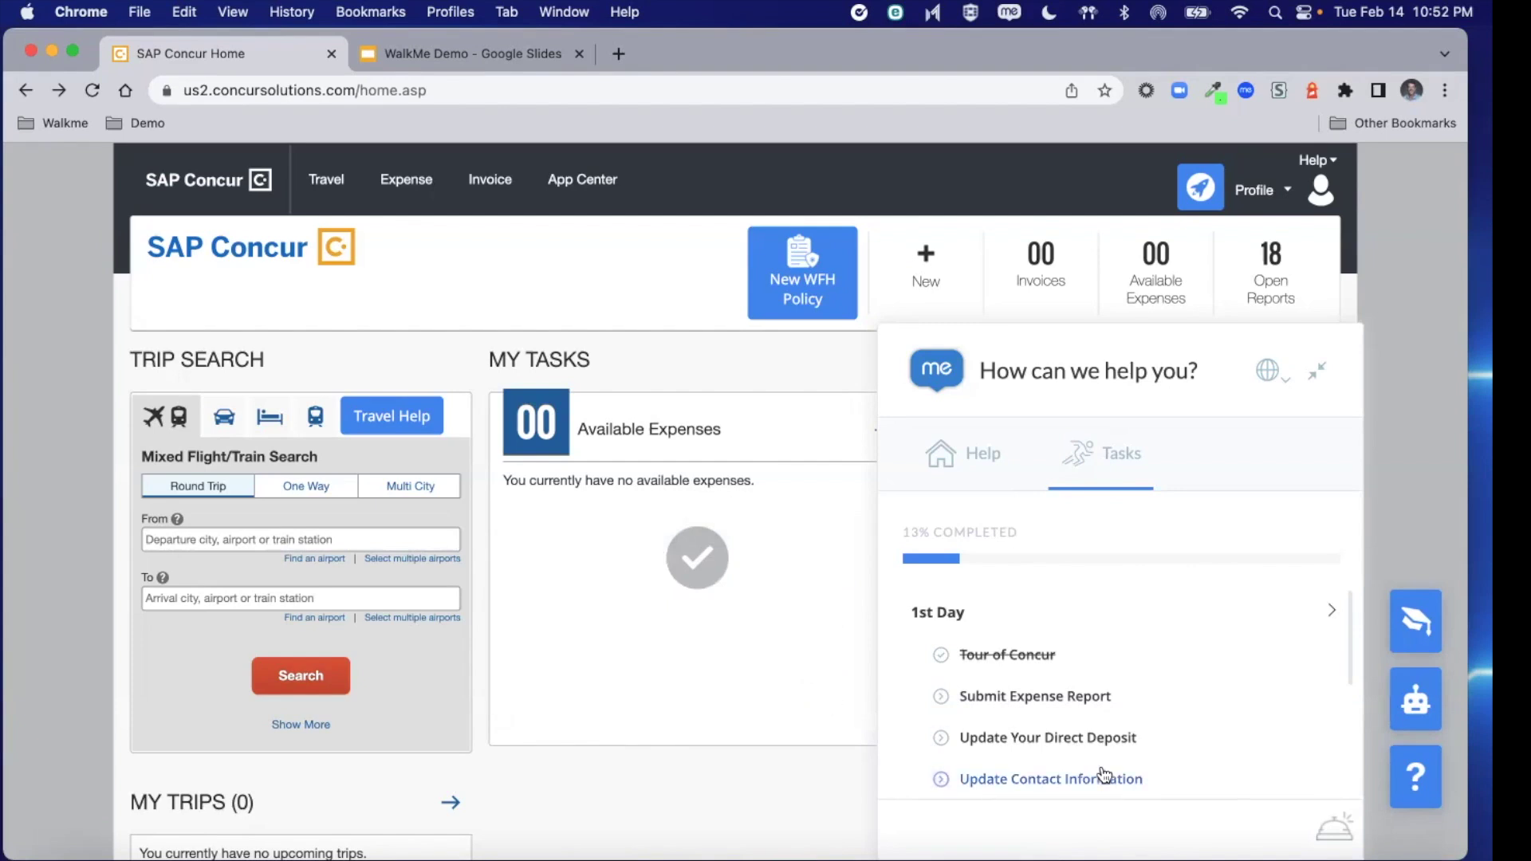
Start the Update Your Direct Deposit task from the onboarding Tasks list
scroll(1105, 773, "down", 3)
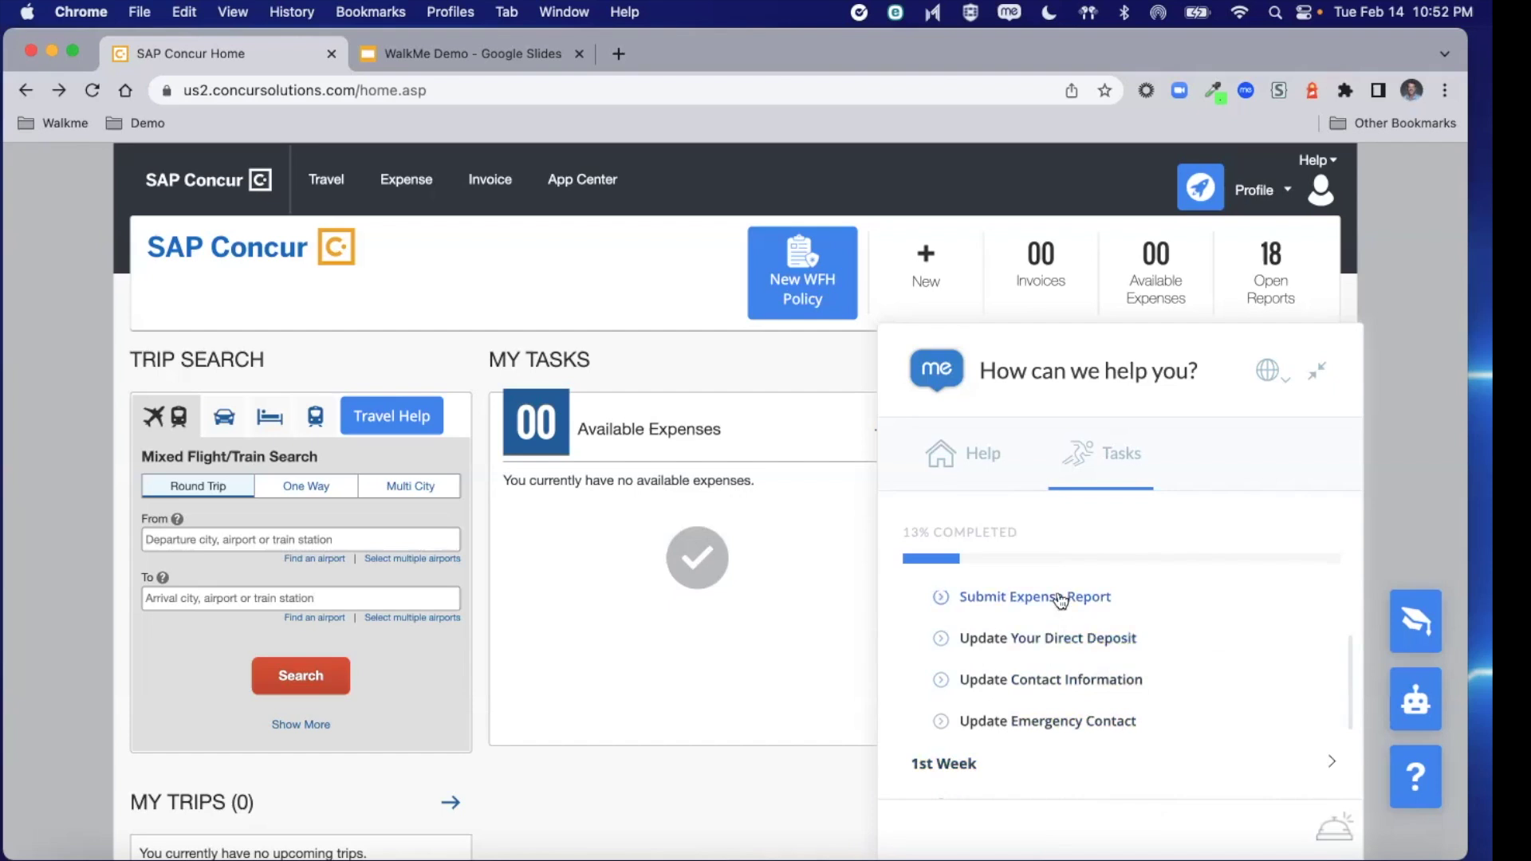
scroll(1063, 614, "up", 2)
scroll(1065, 696, "down", 5)
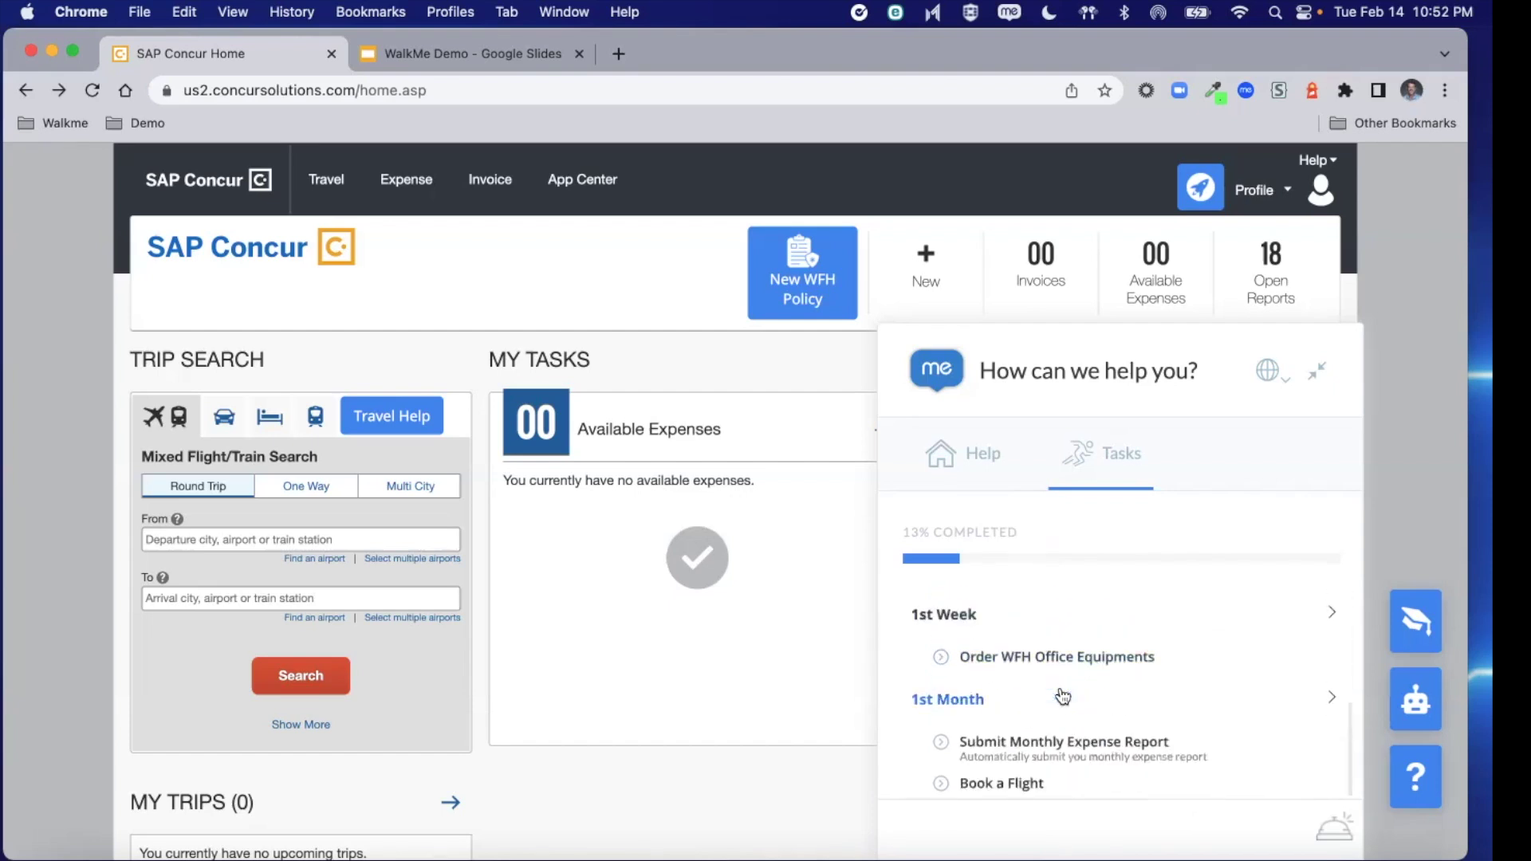
scroll(1059, 669, "up", 5)
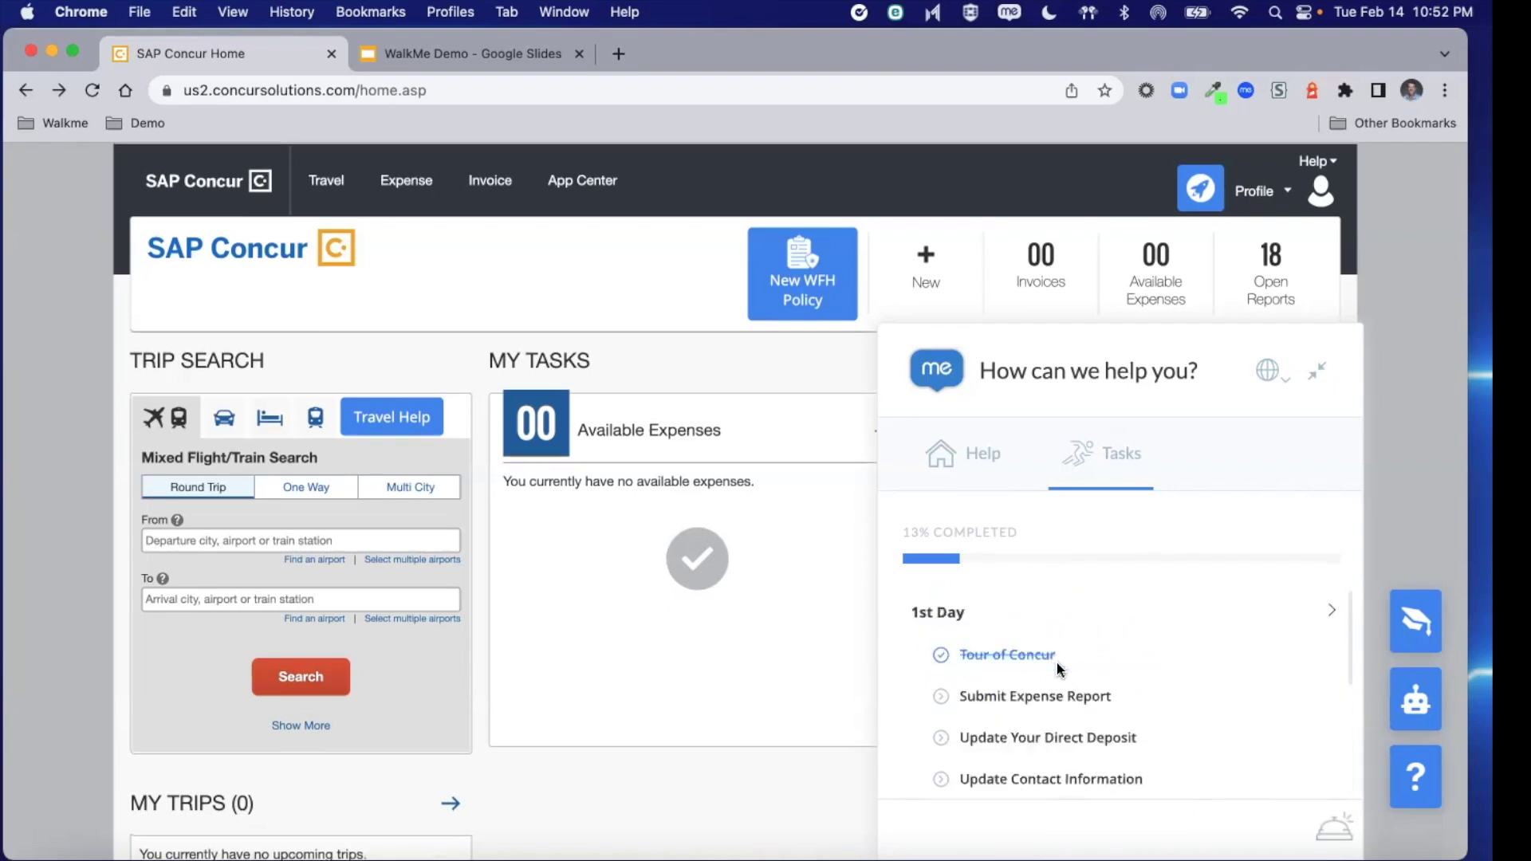
left_click(1060, 739)
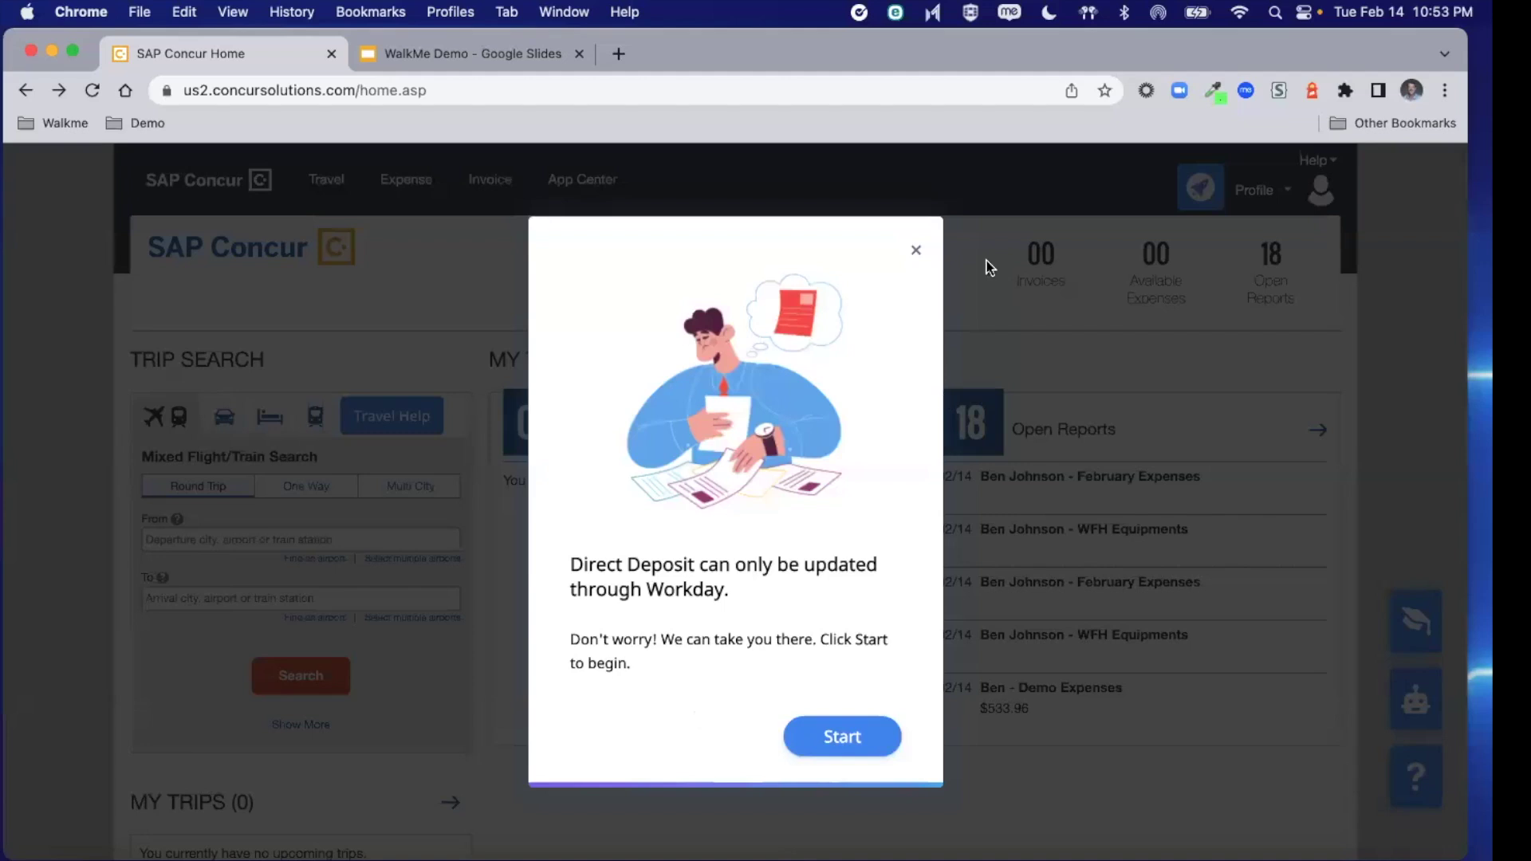
Close the Direct Deposit notice saying updates must go through Workday
left_click(915, 252)
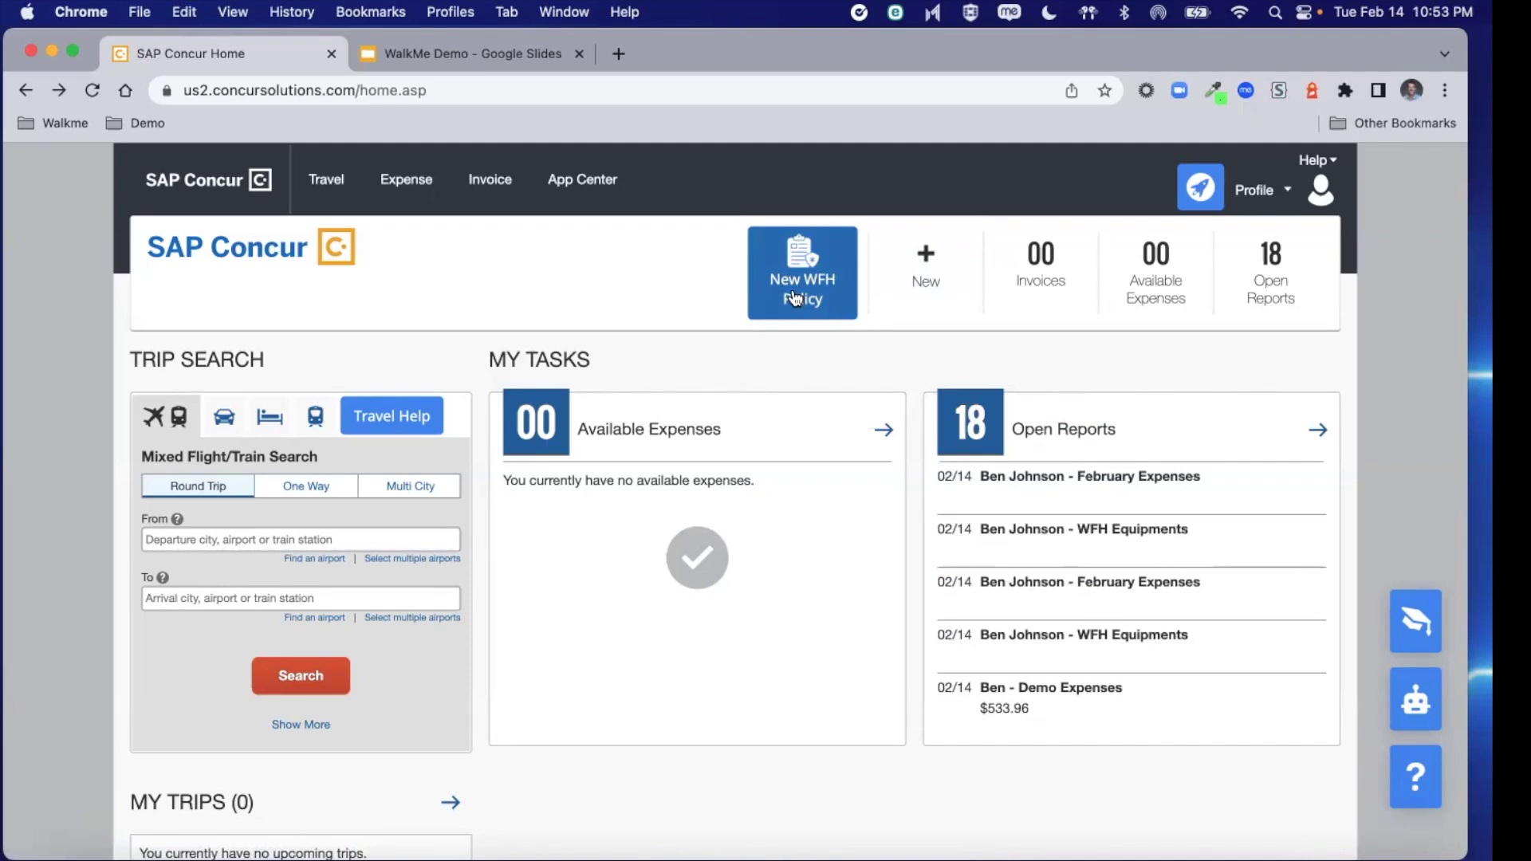
left_click(795, 297)
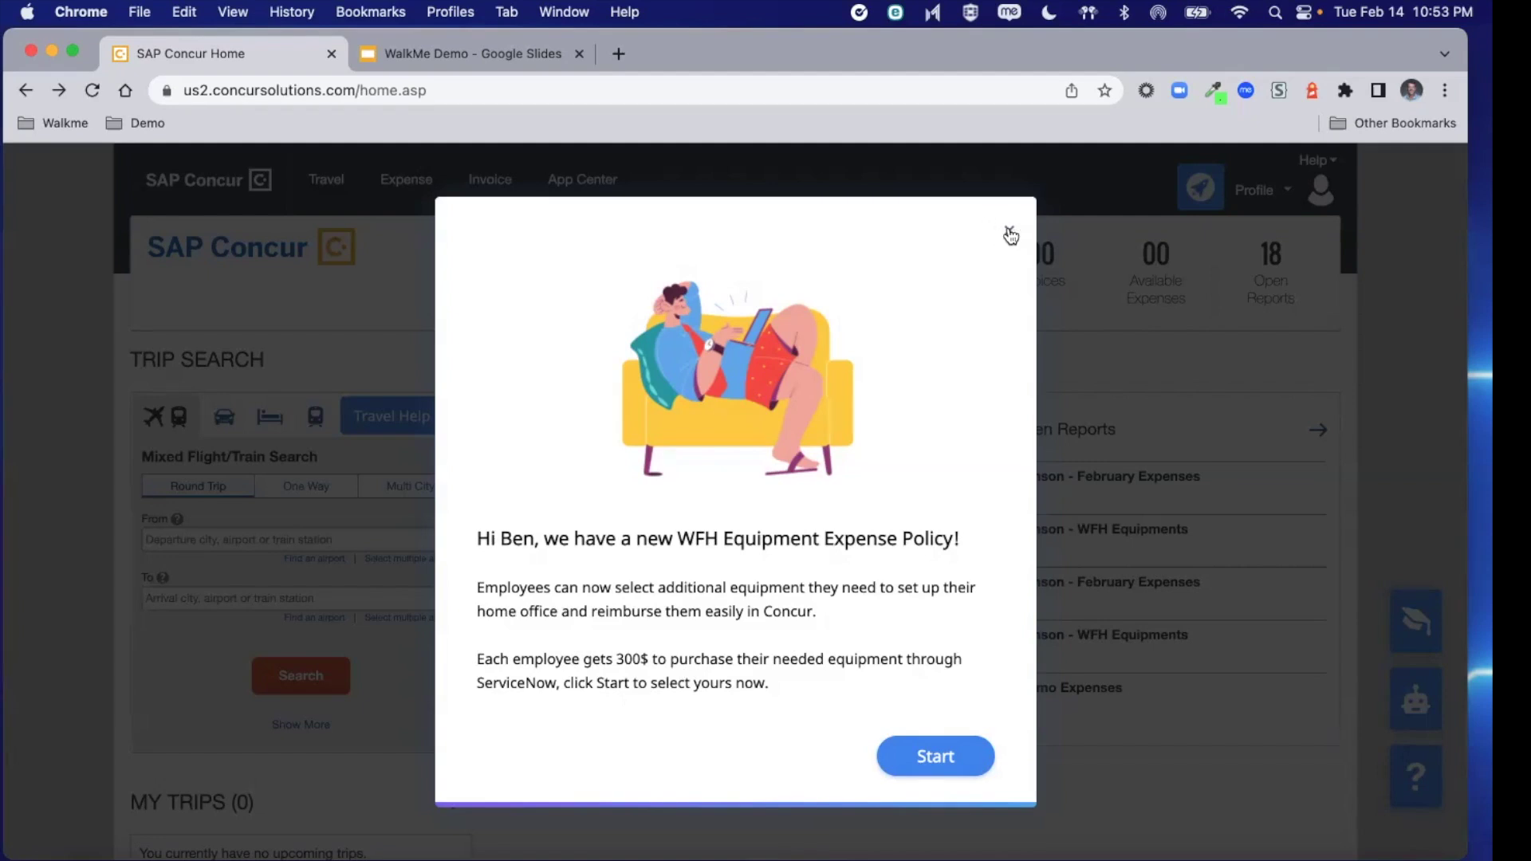
left_click(1009, 233)
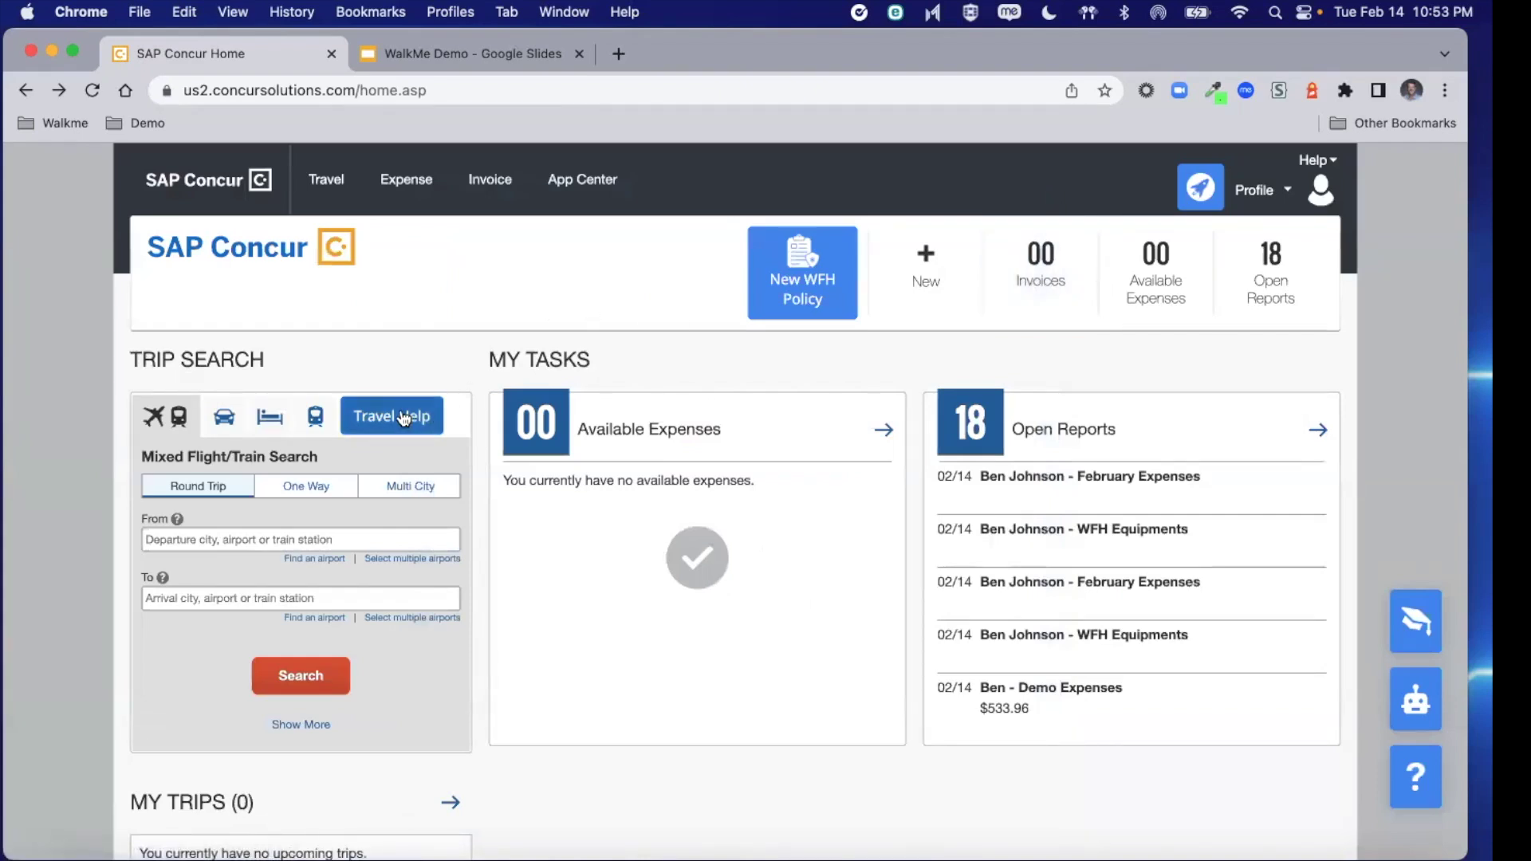
Start guided flight booking via Travel Help, from Dallas/Fort Worth (DFW) to Austin-Bergstrom (AUS)
left_click(404, 418)
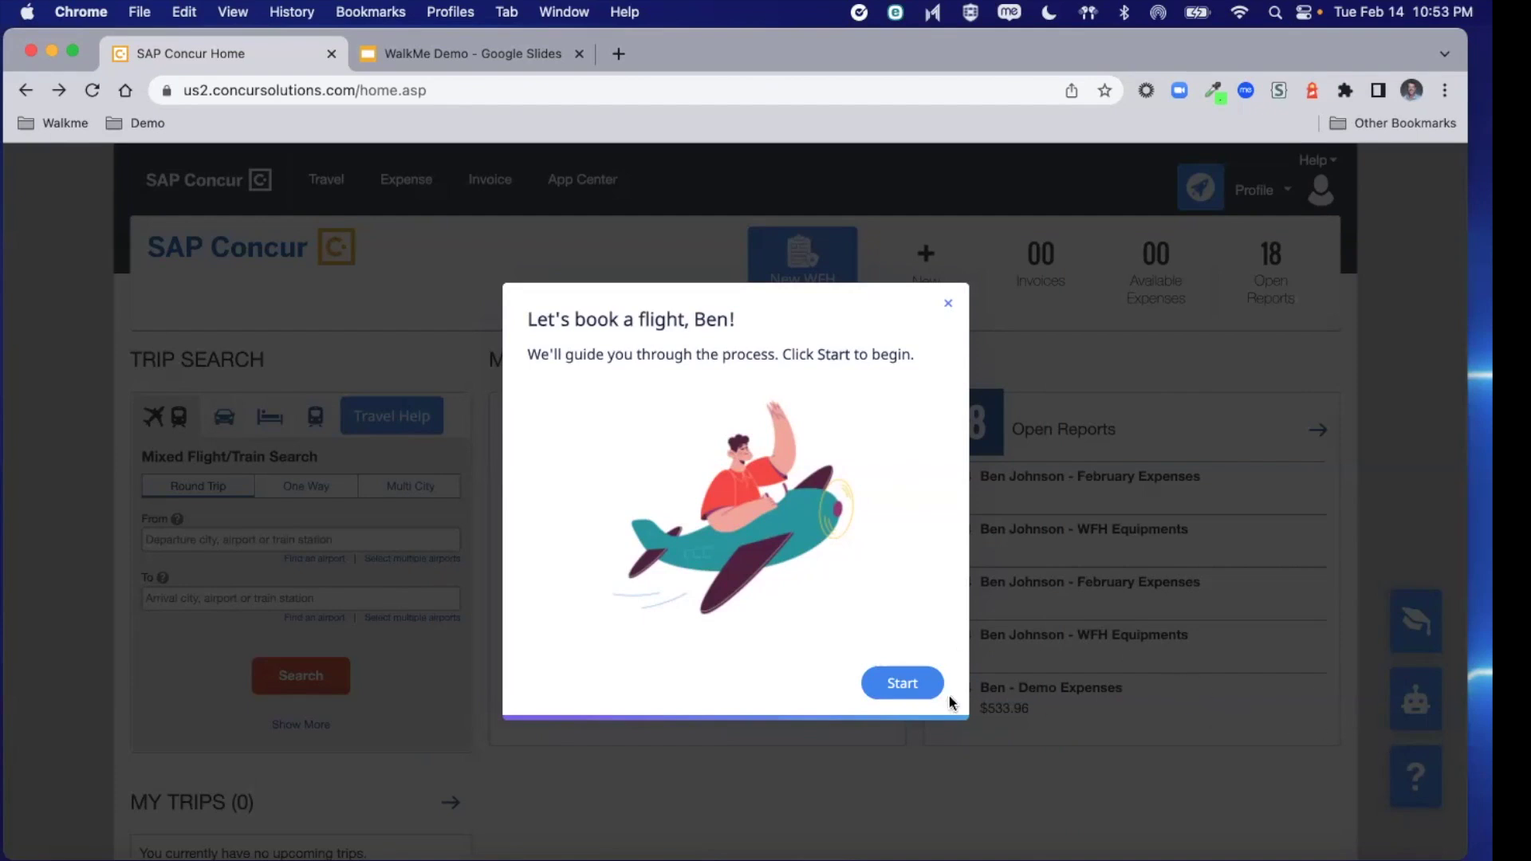
left_click(899, 688)
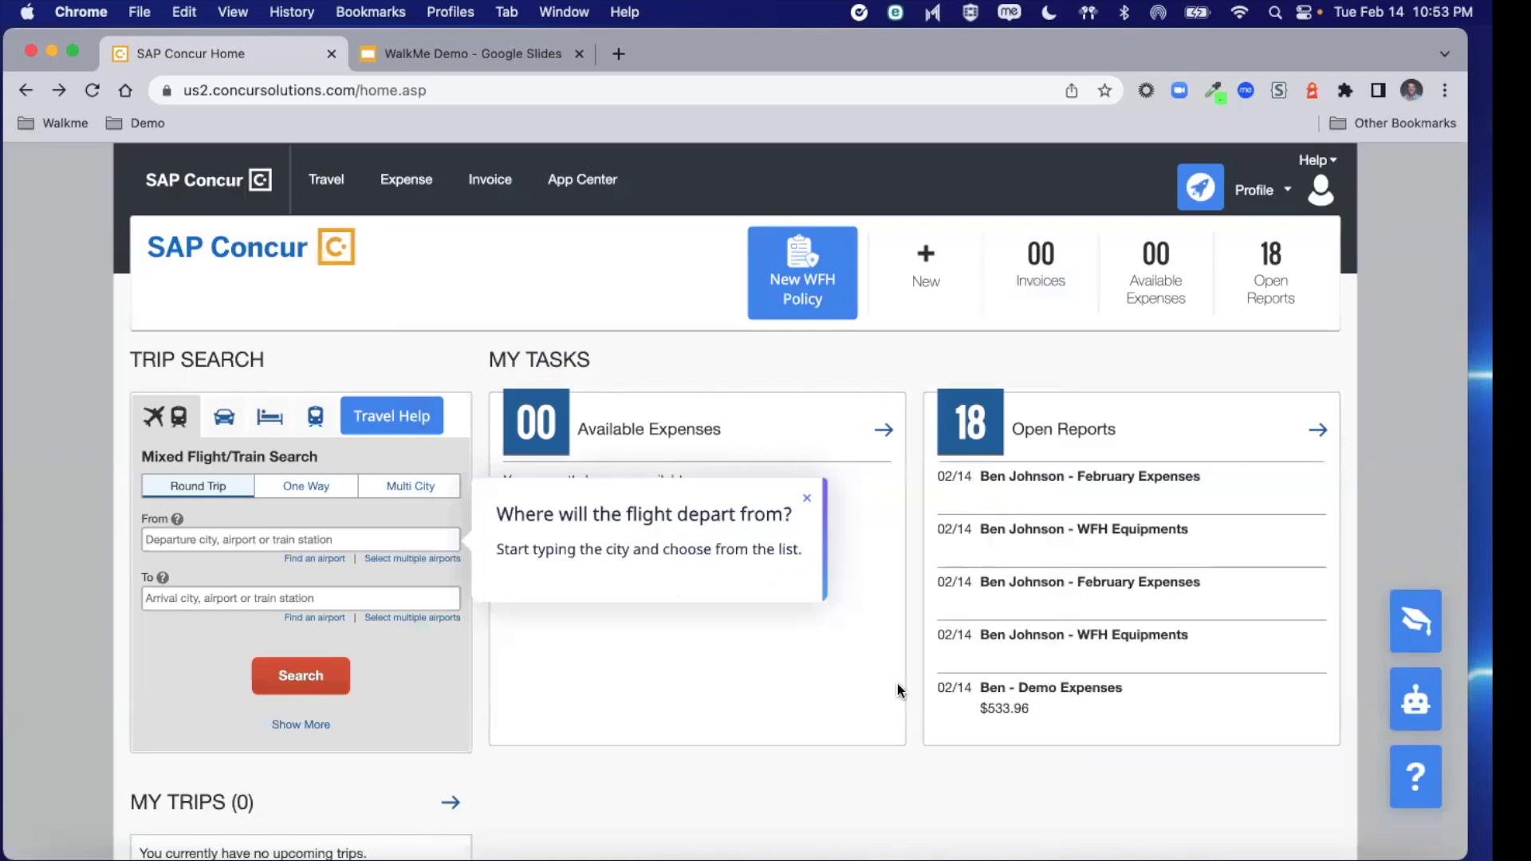
left_click(269, 540)
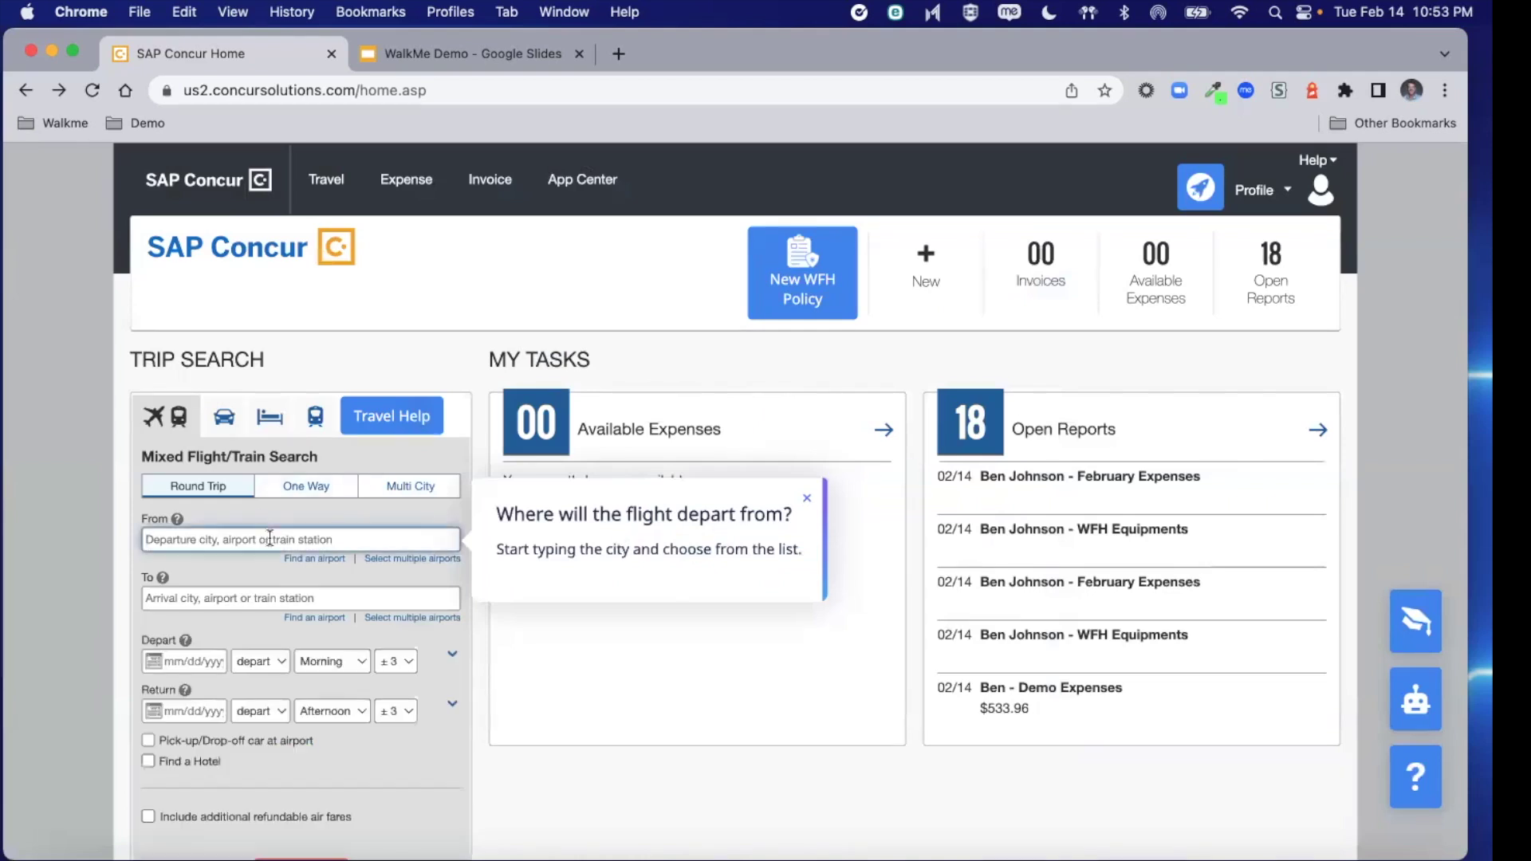
type("DFW")
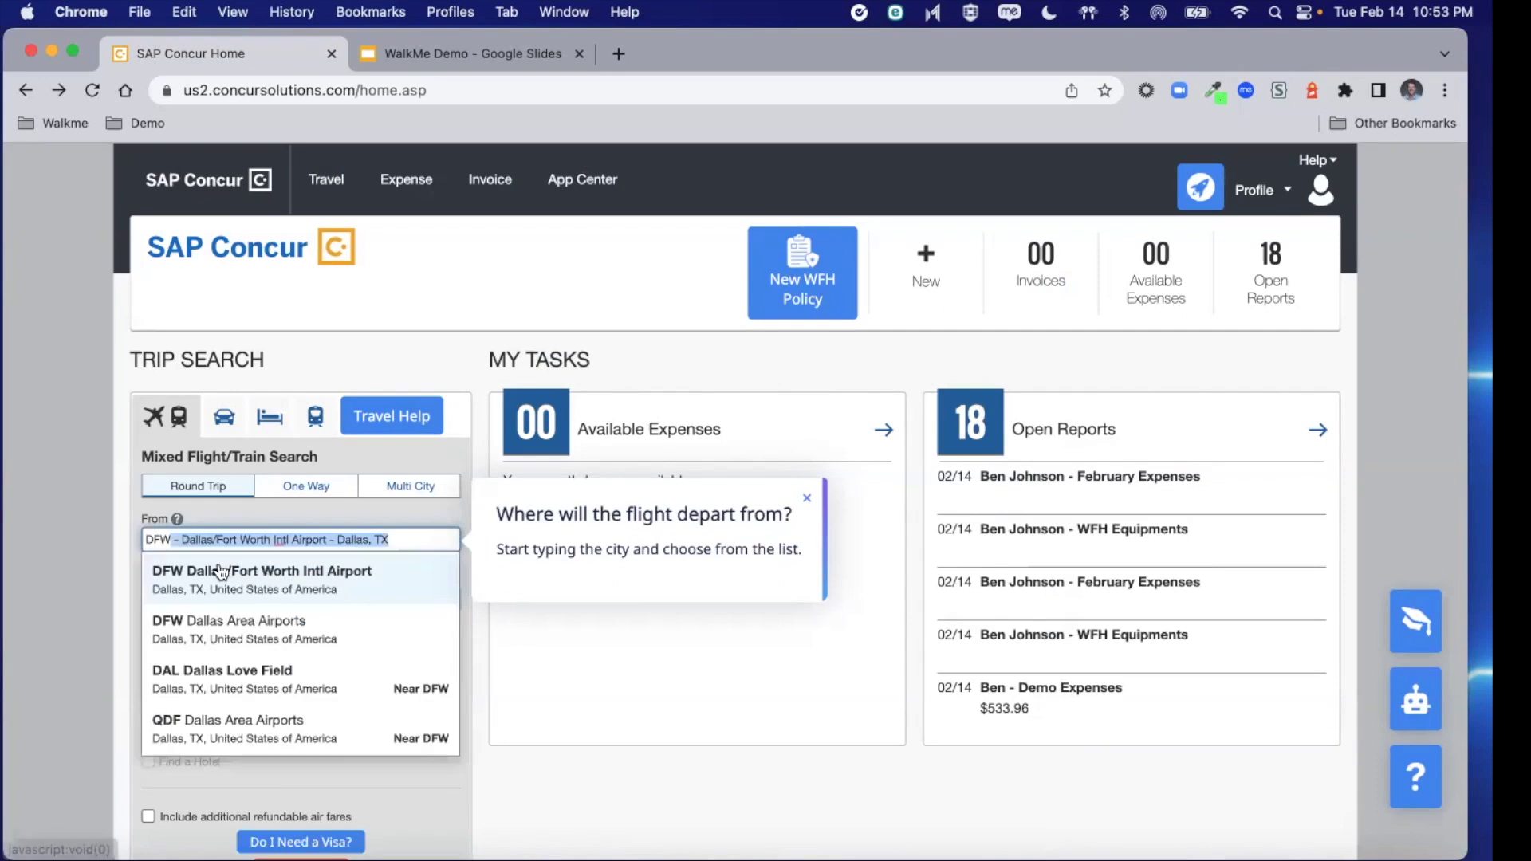
left_click(227, 572)
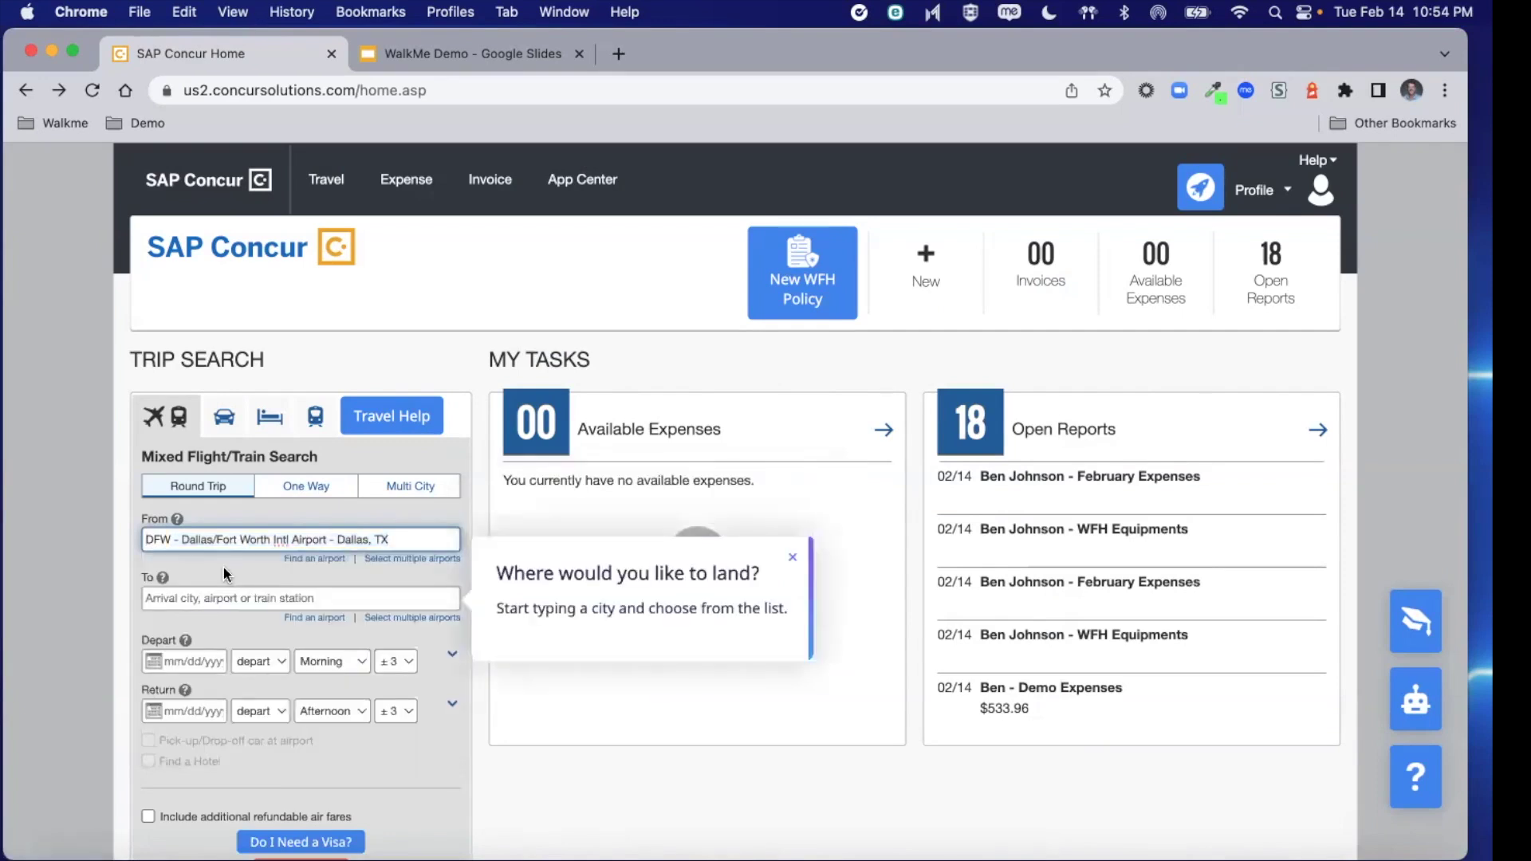
left_click(222, 598)
type("Aus")
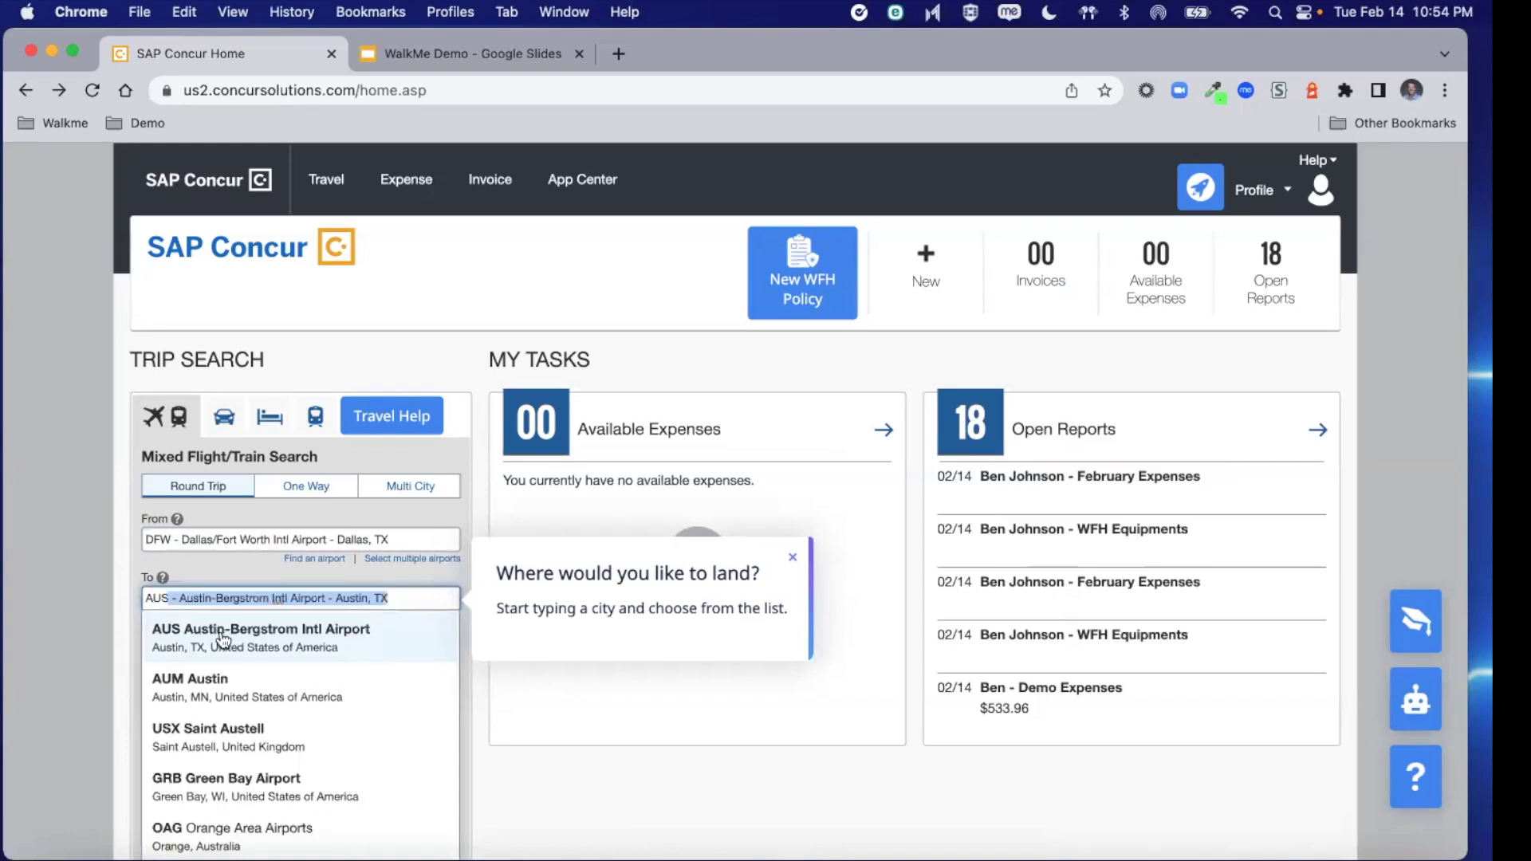
left_click(223, 634)
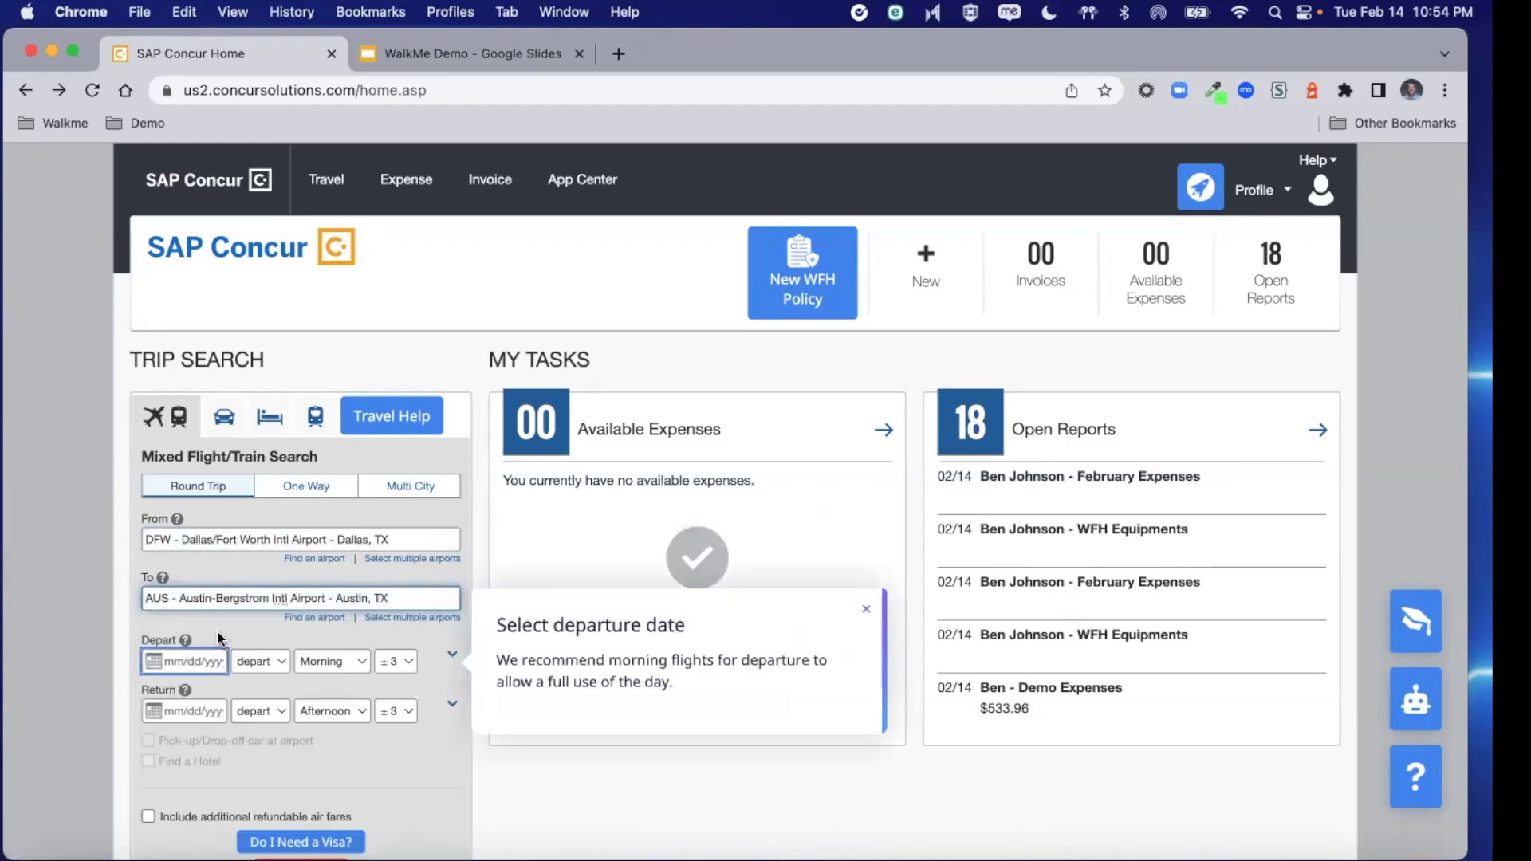
Depart February 17 with the suggested February 18 return, check visa needs, and search flights
left_click(192, 667)
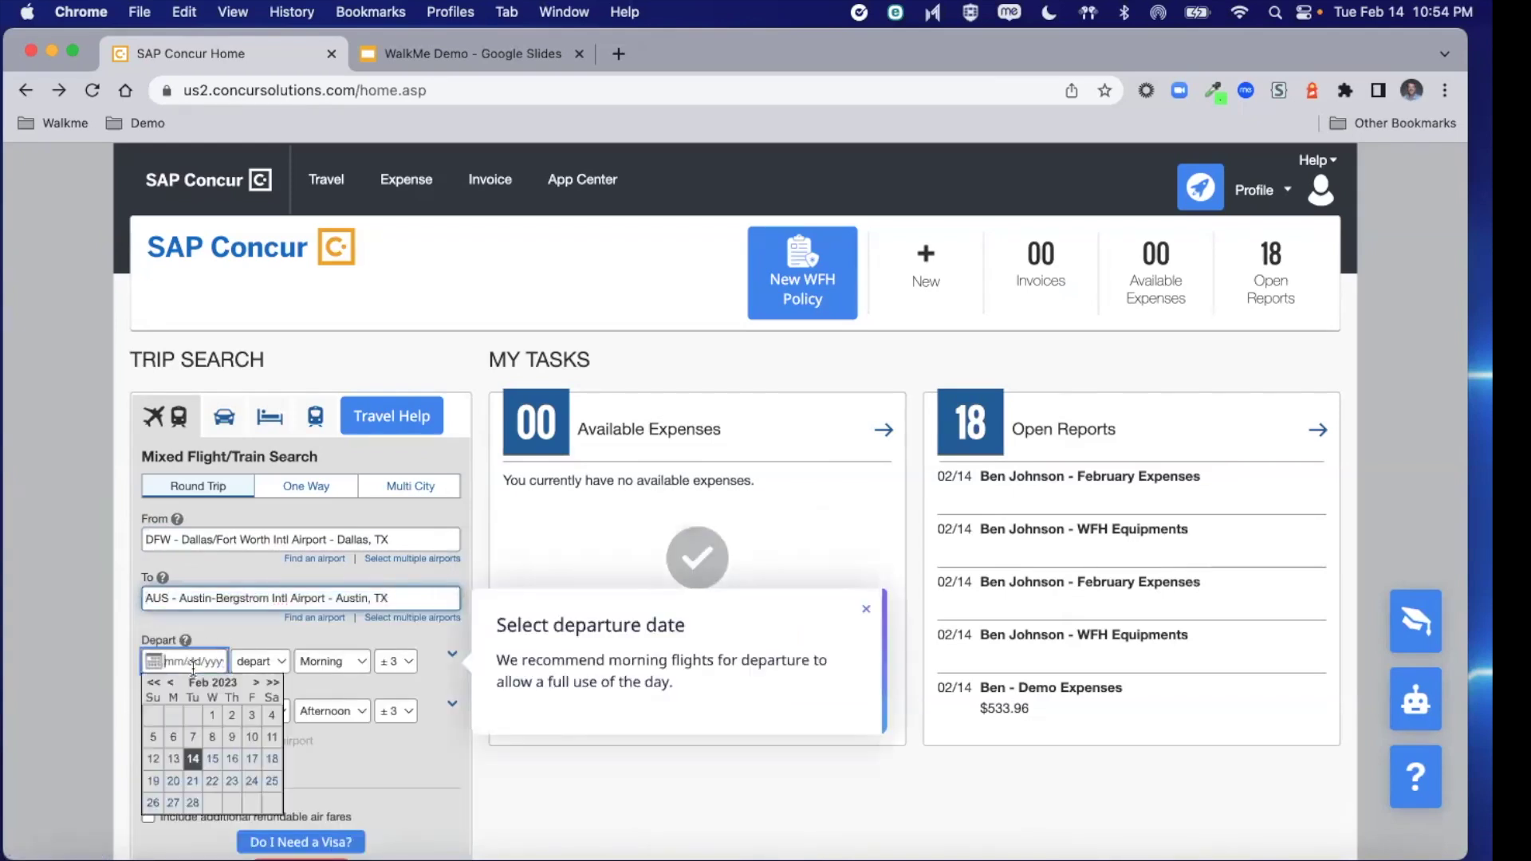
left_click(251, 763)
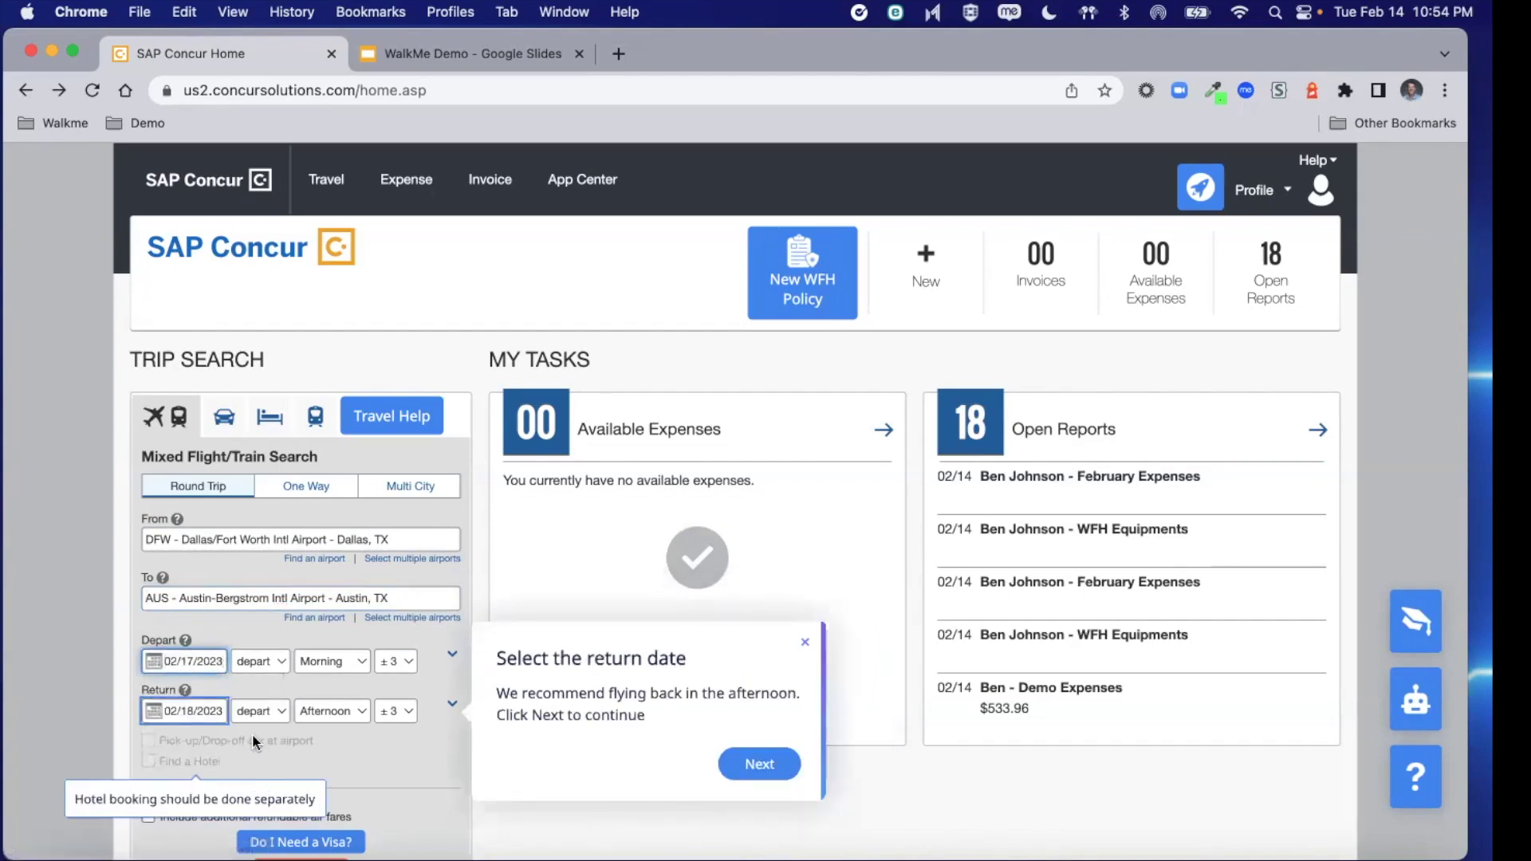
left_click(752, 765)
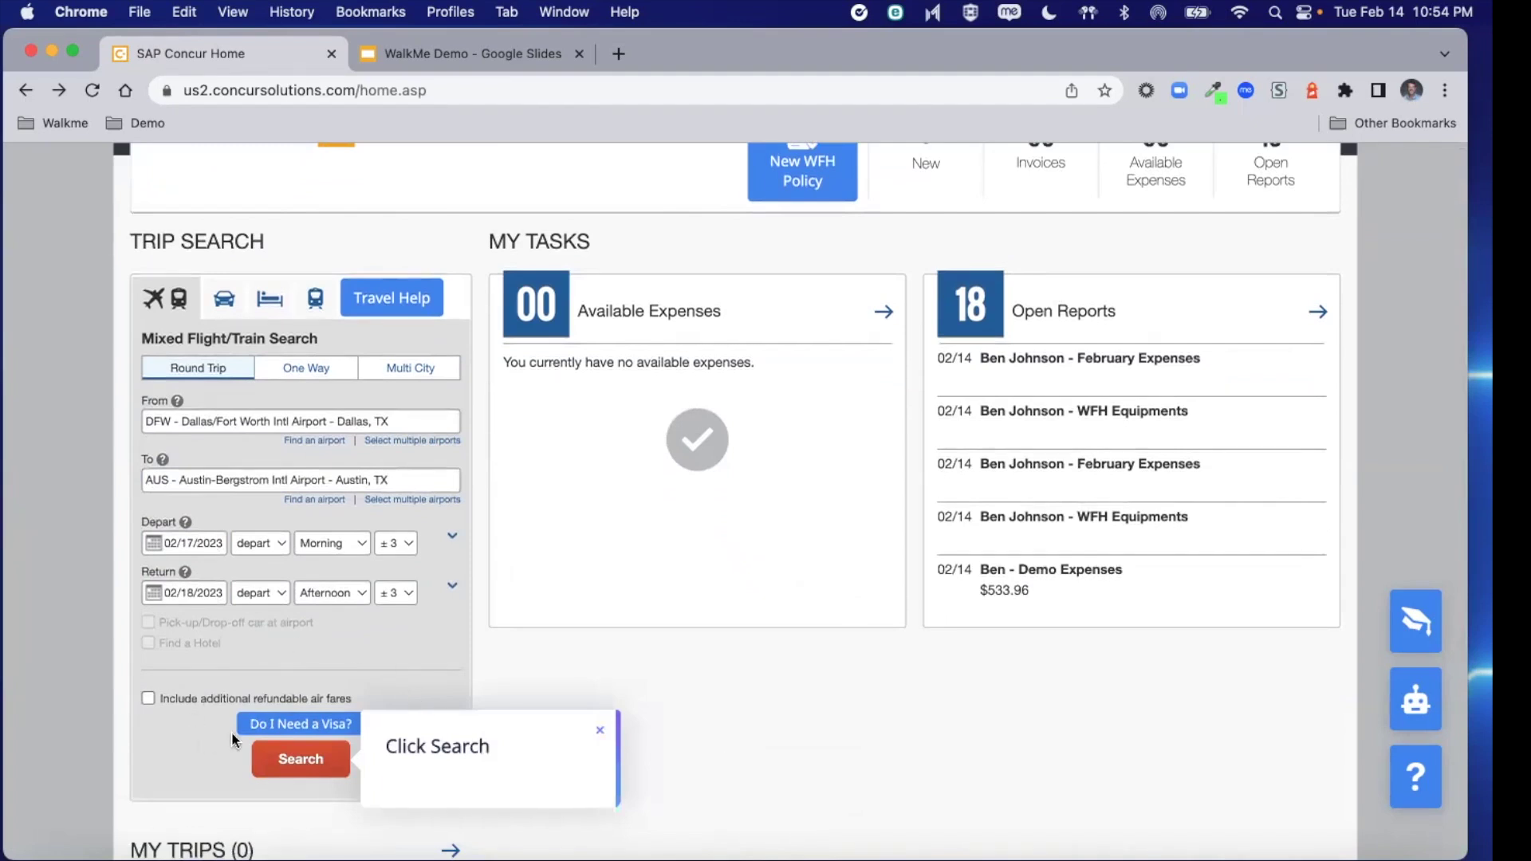
left_click(279, 730)
left_click(291, 761)
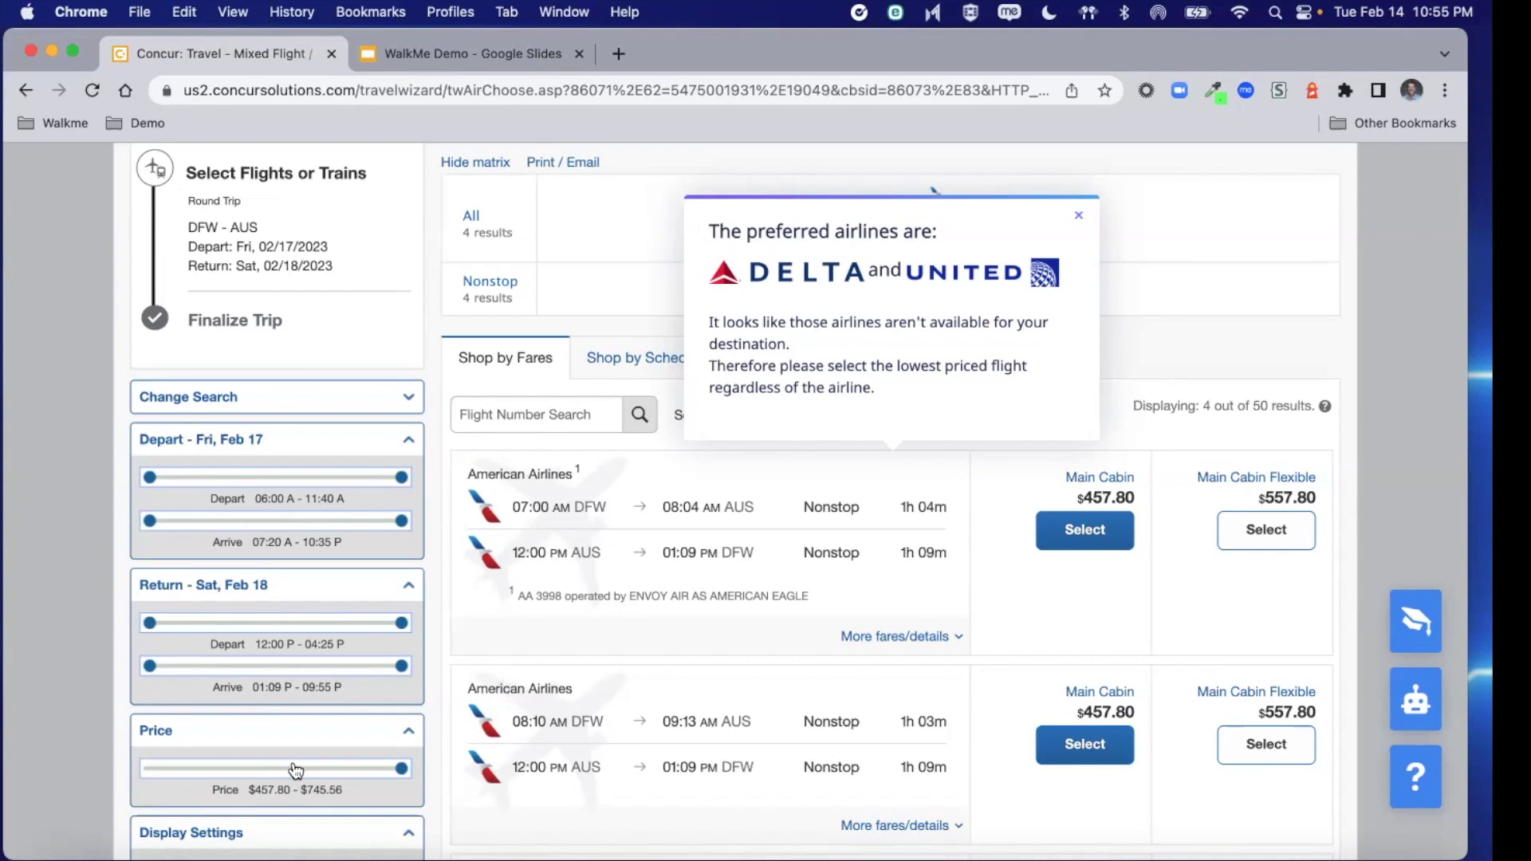
Dismiss the preferred Delta/United notice to see four American Airlines nonstop options from $457.80
scroll(782, 611, "down", 1)
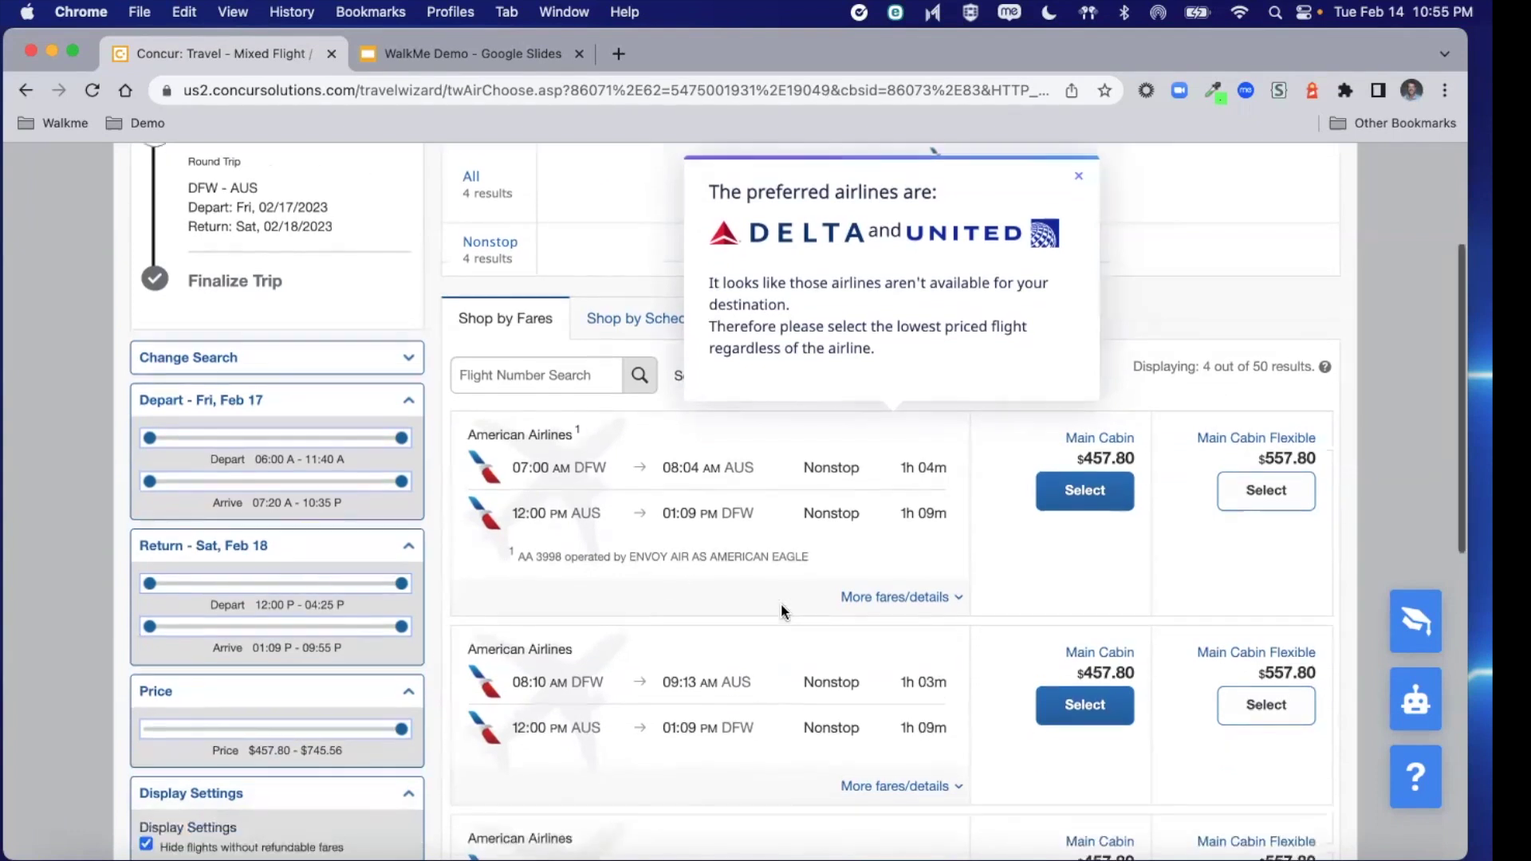
scroll(782, 606, "up", 3)
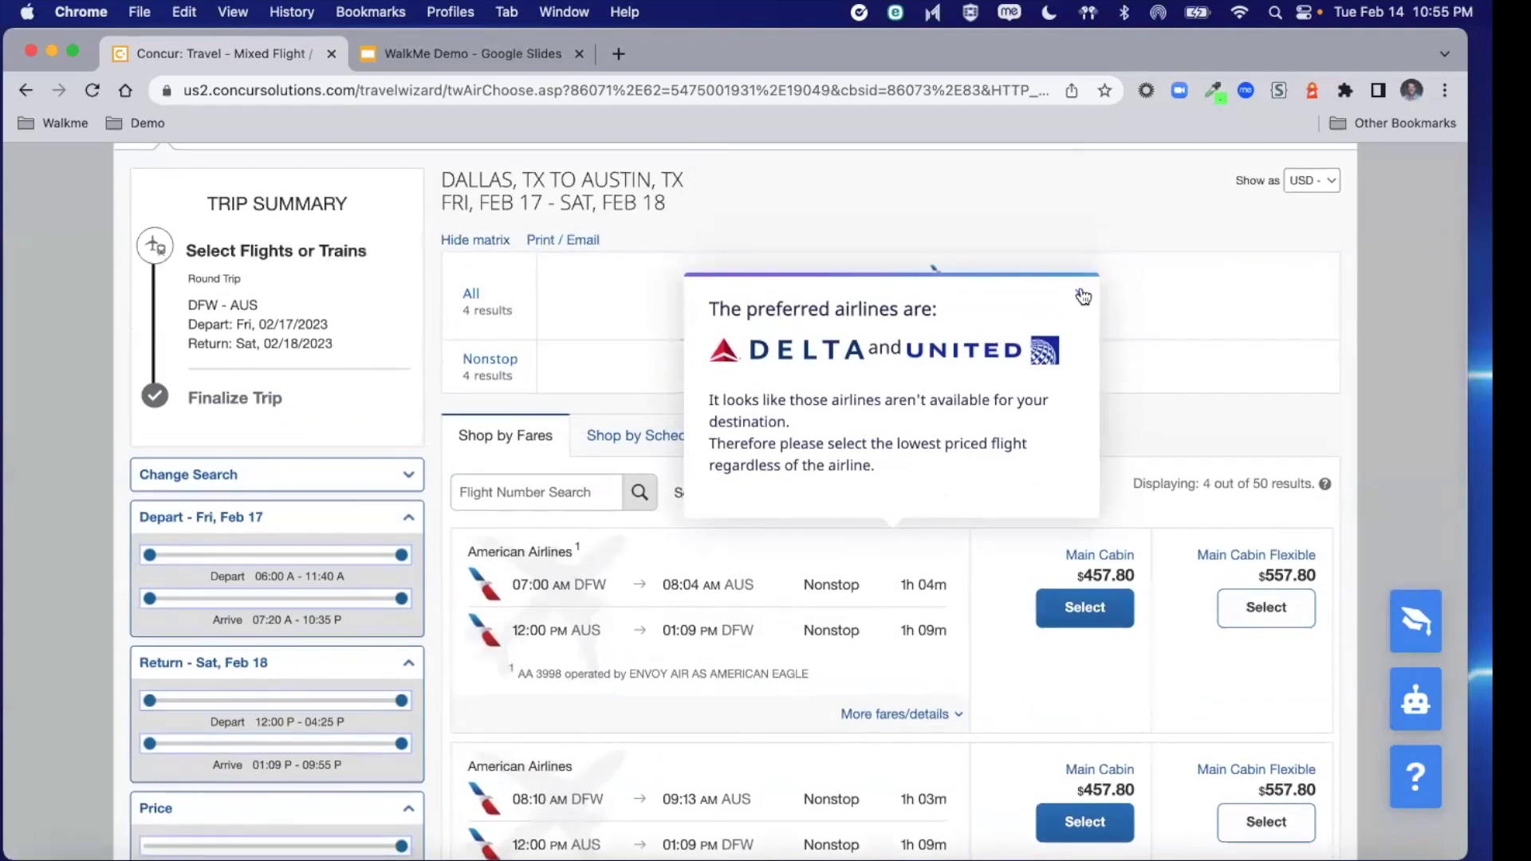
left_click(1082, 297)
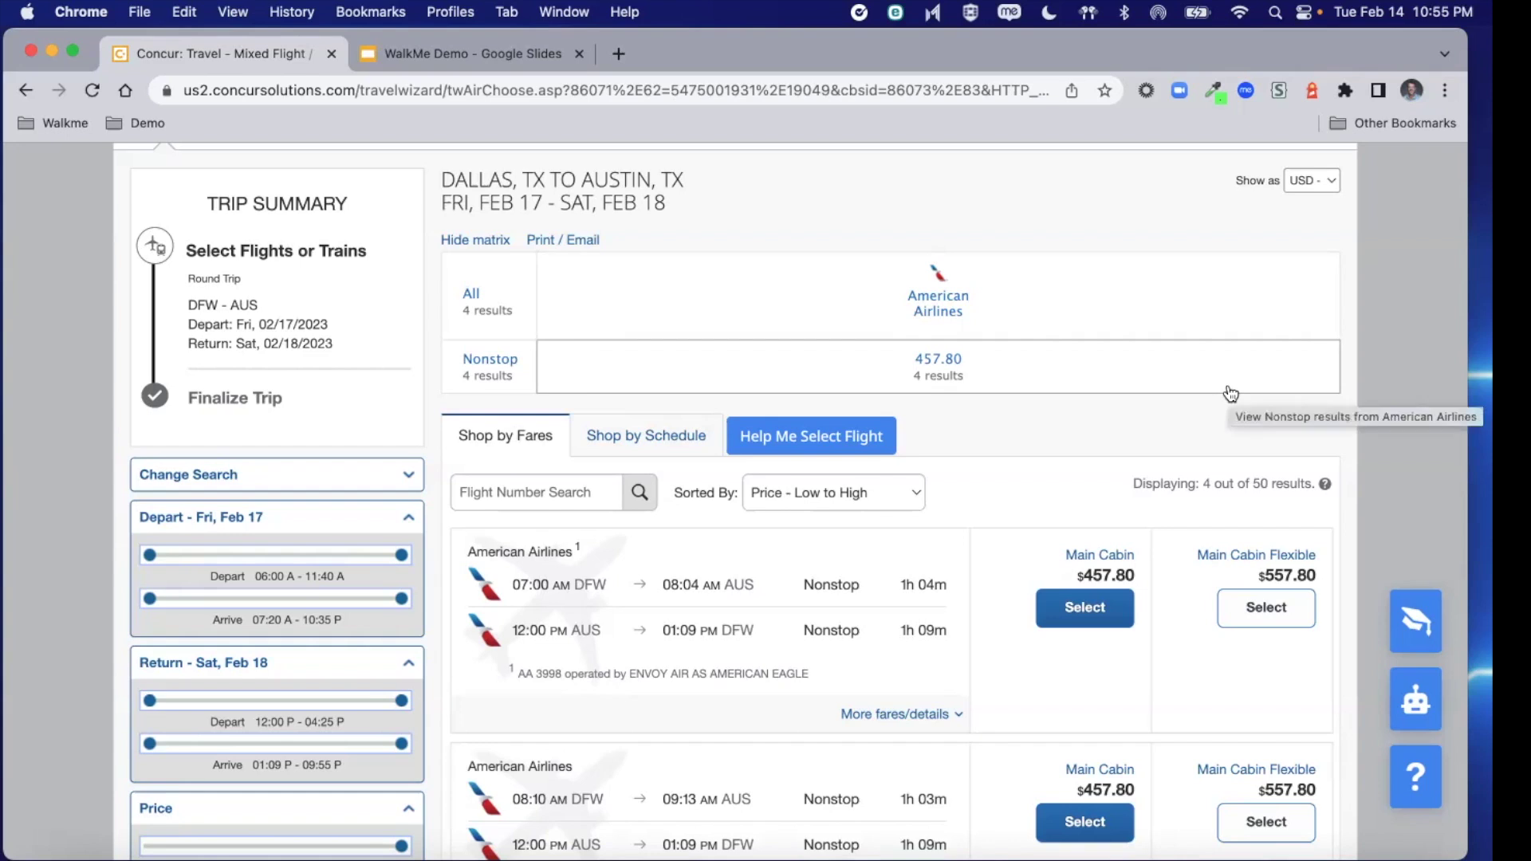
scroll(1252, 401, "up", 1)
Go back to the home page and launch Submit New Expense Report after searching help for 'submit'
scroll(1253, 403, "up", 3)
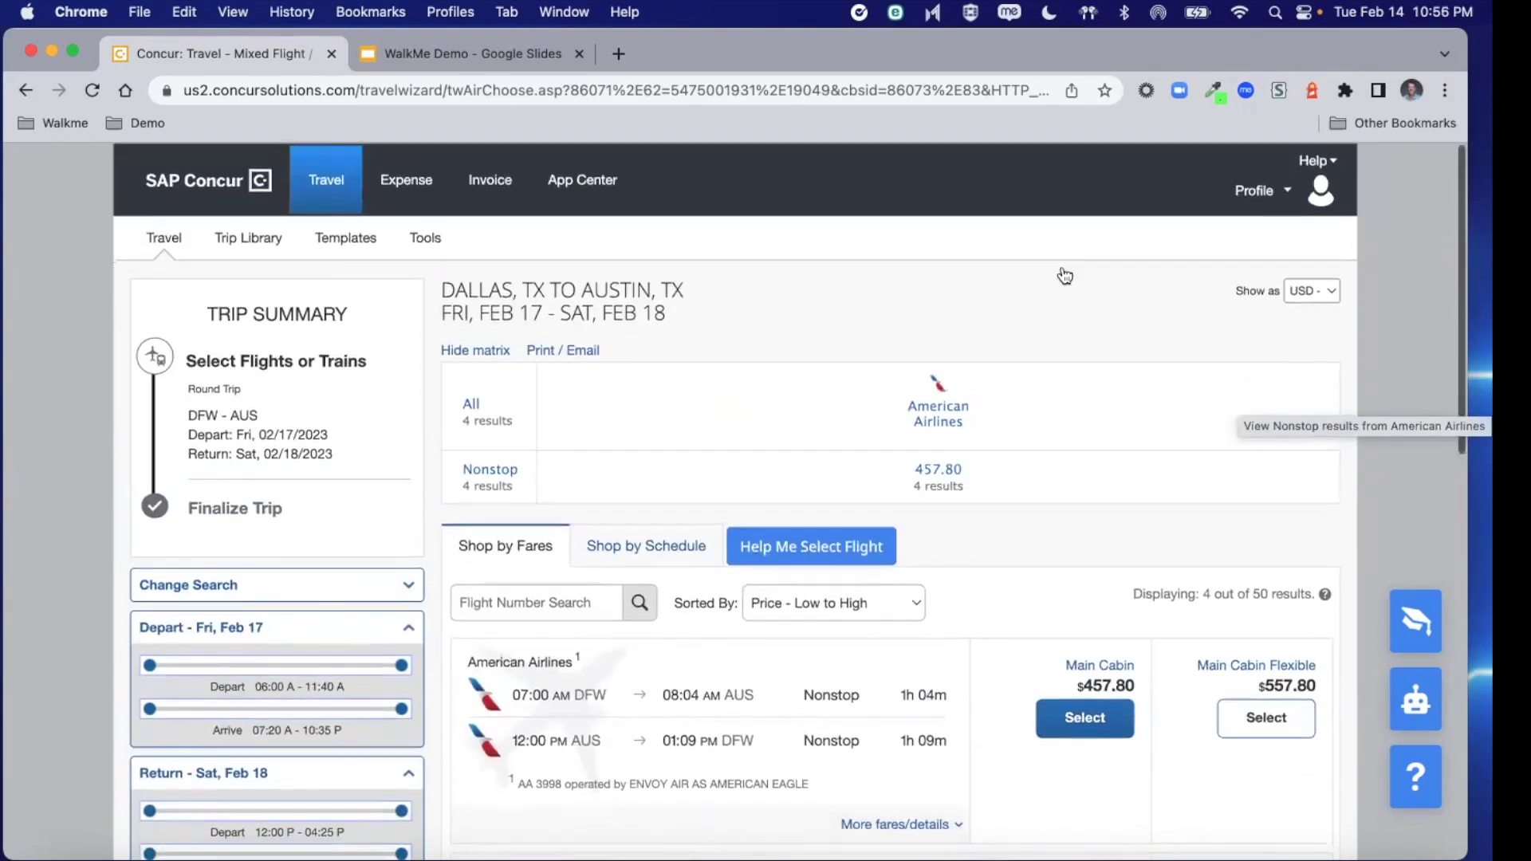
left_click(198, 184)
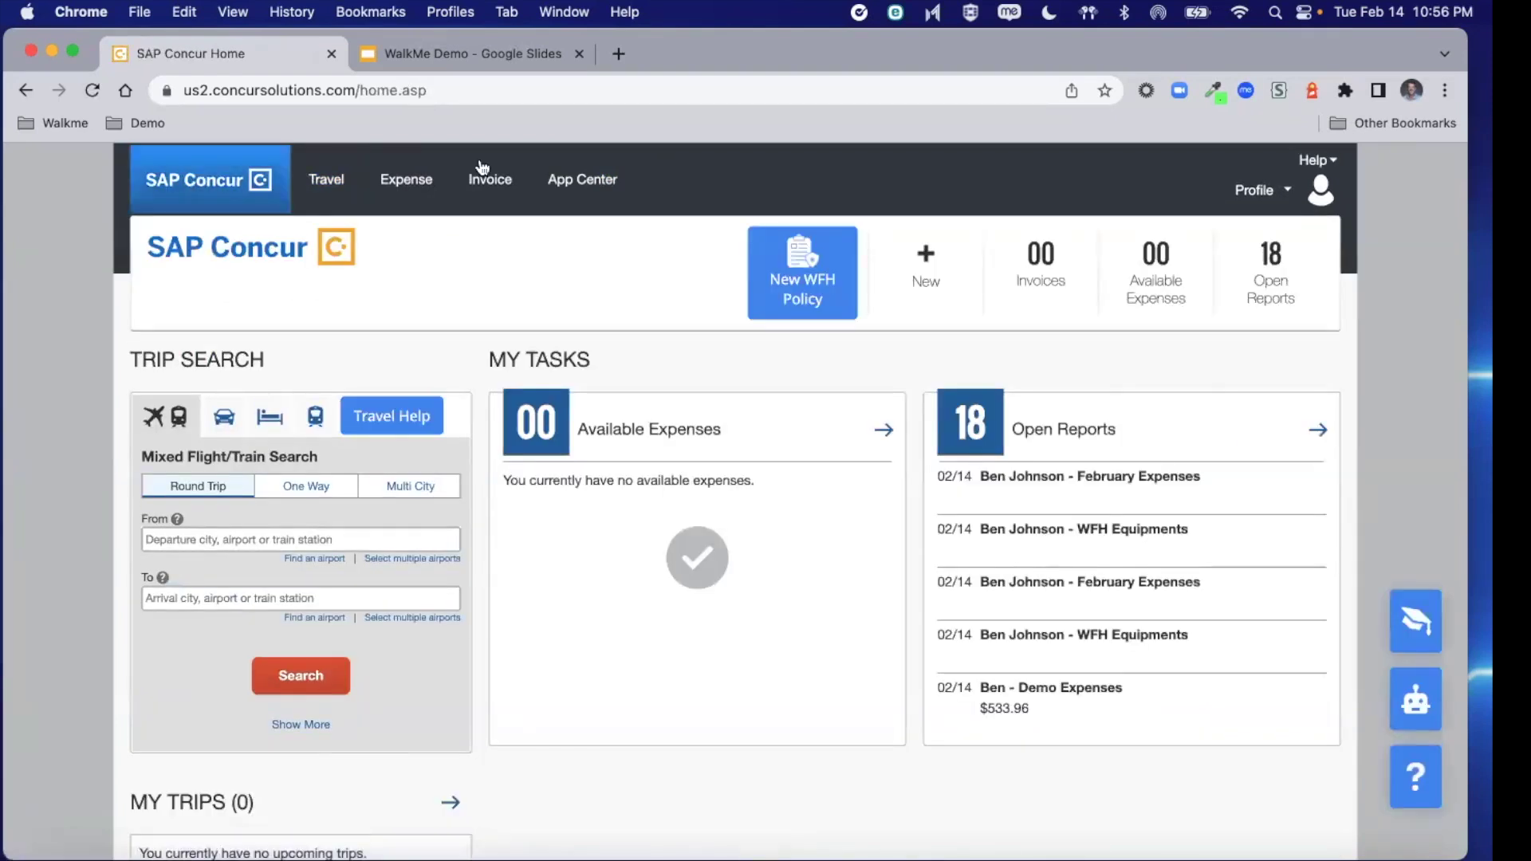
left_click(1417, 786)
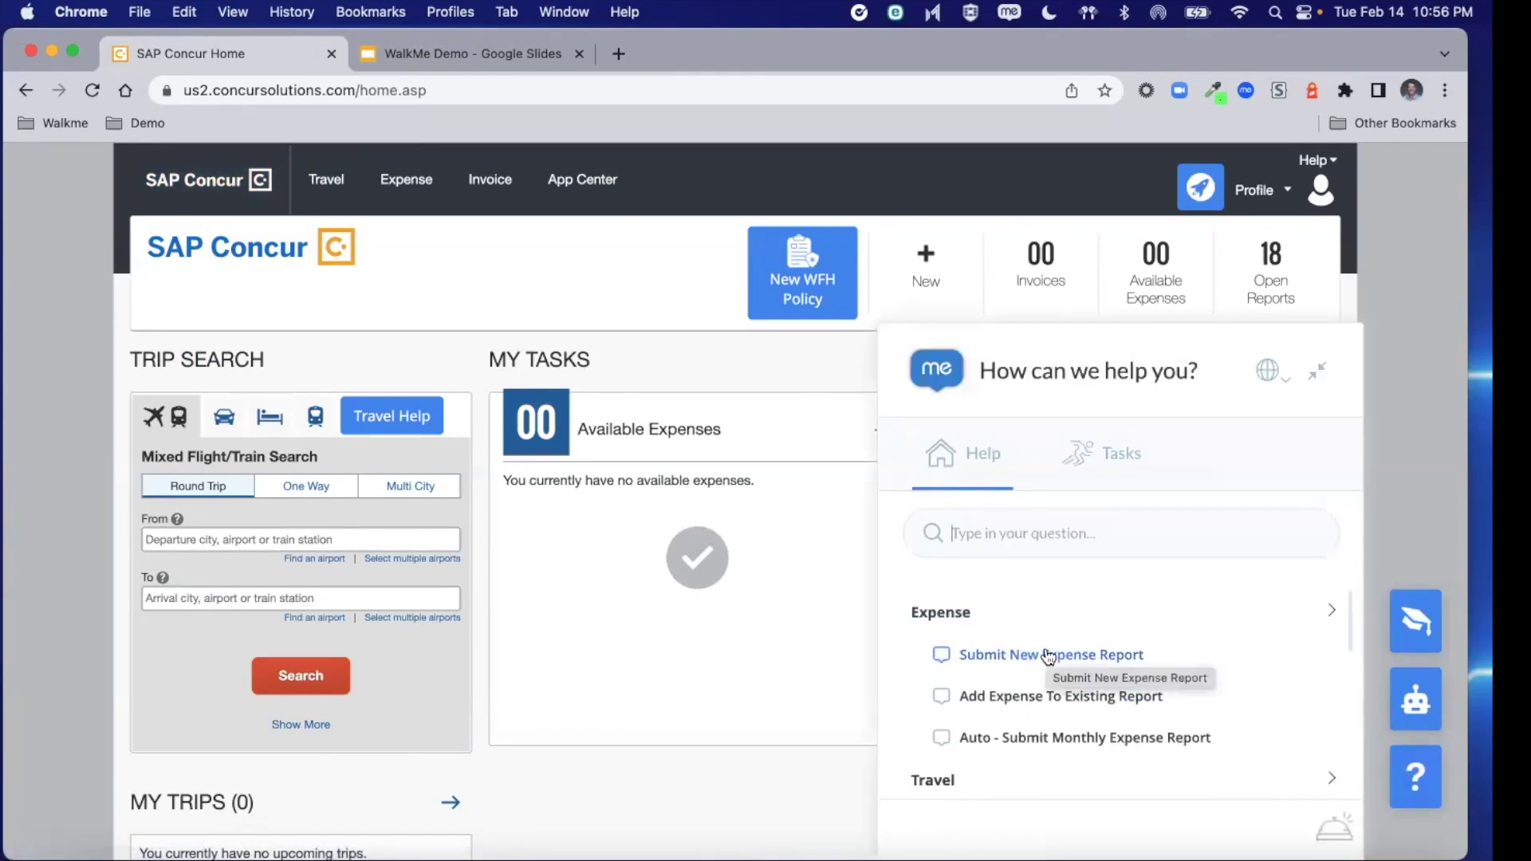
left_click(1039, 526)
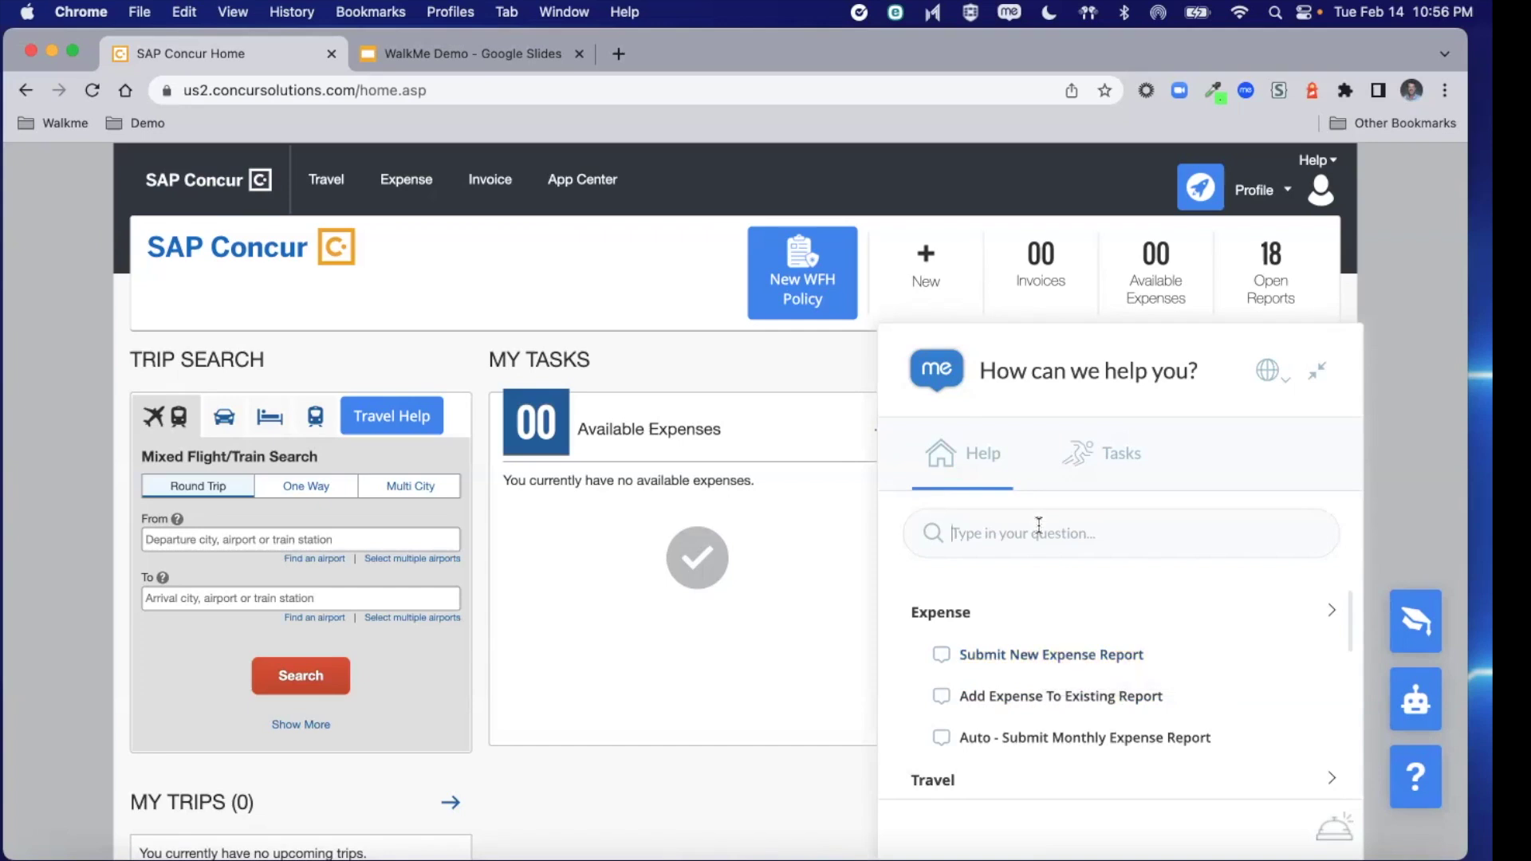
type("submit")
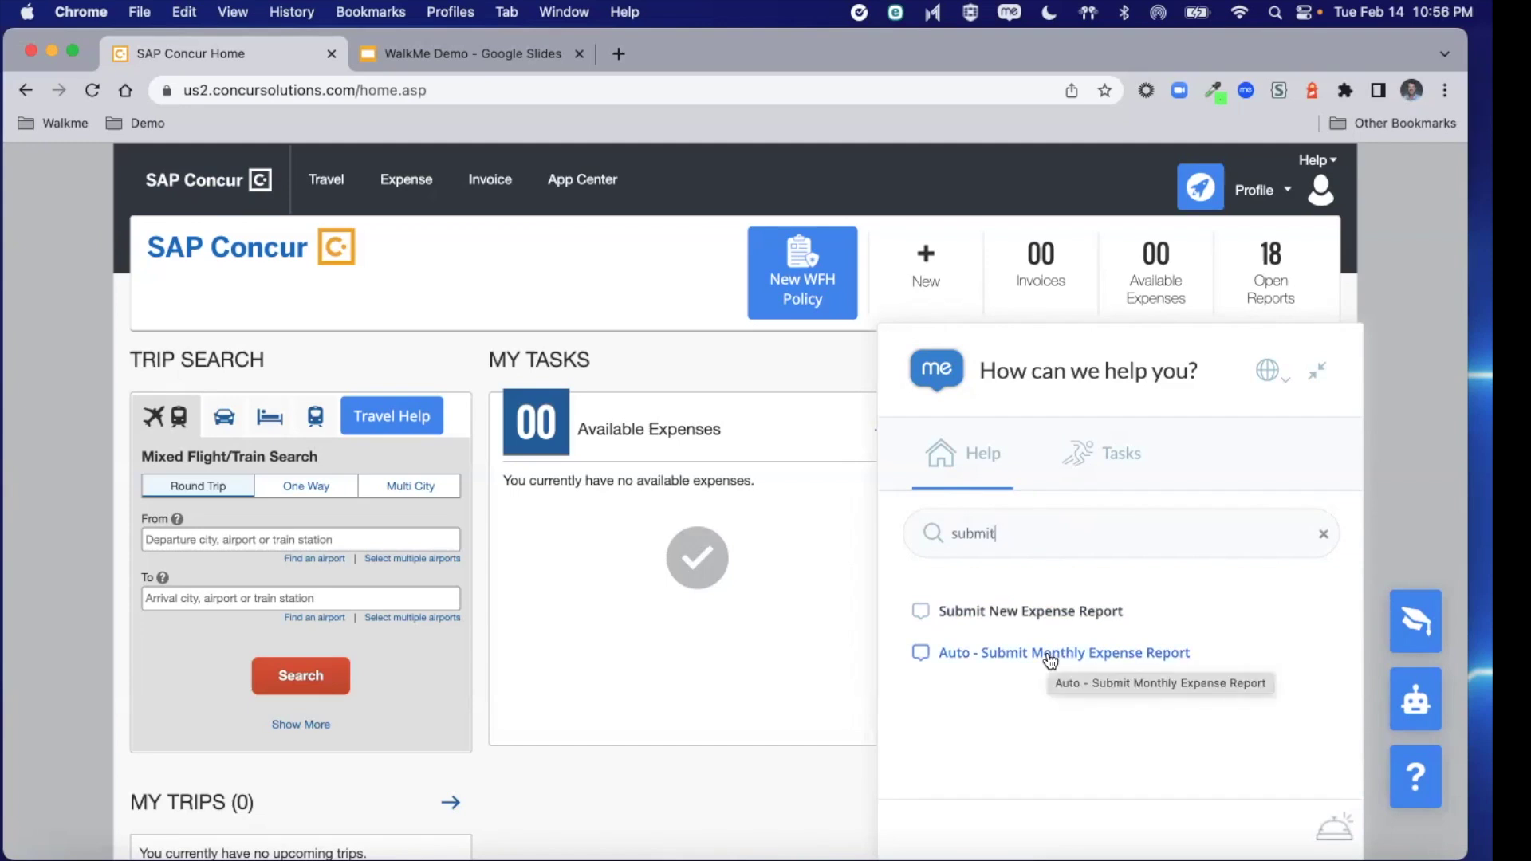
left_click(1035, 622)
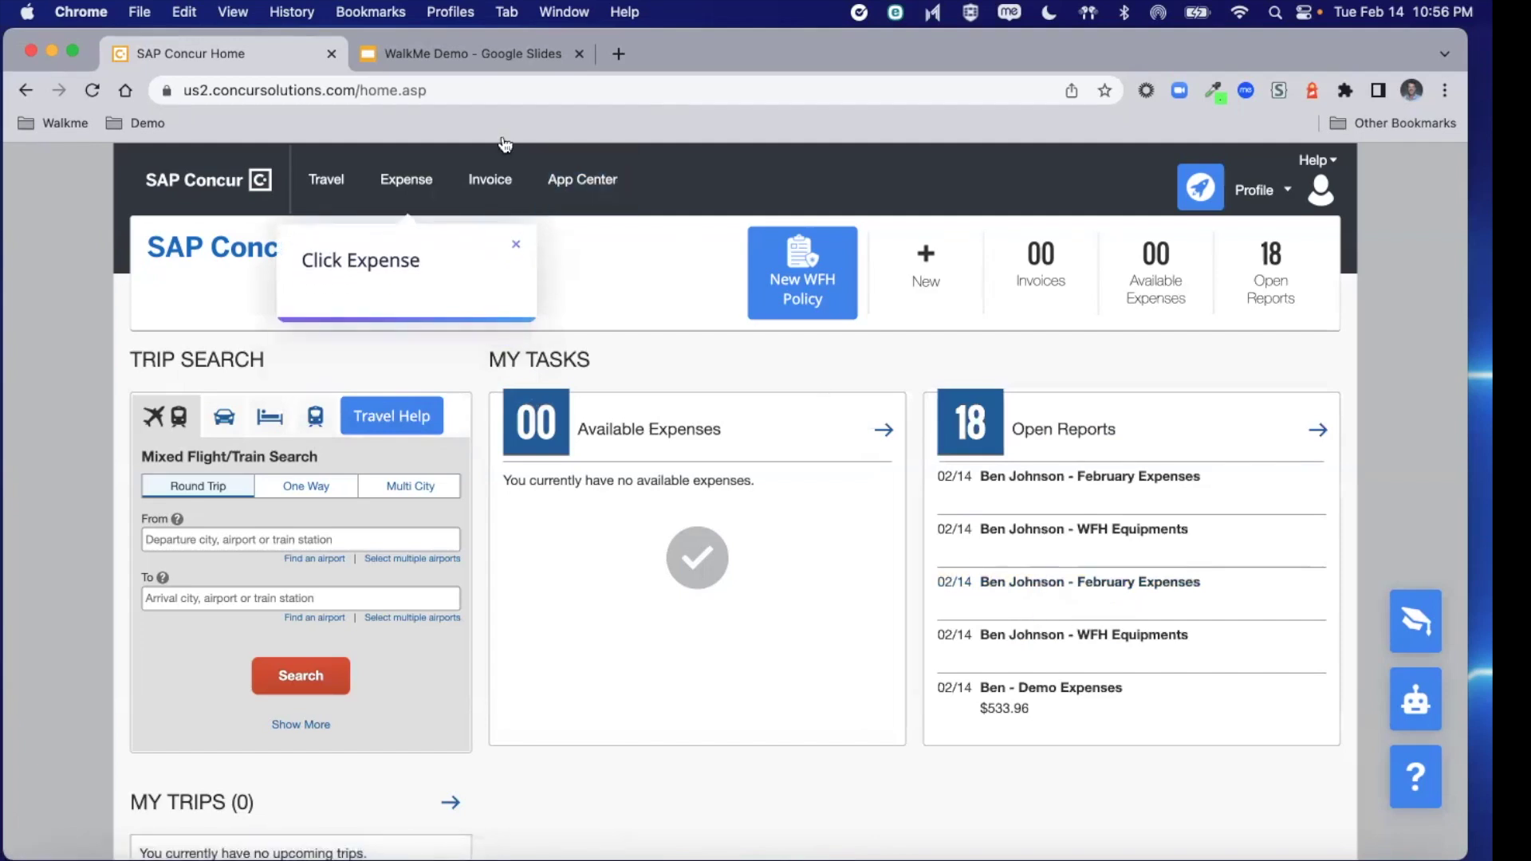
Open Expense, dismiss the walkthrough balloon and feedback prompt, then relaunch Submit New Expense Report
left_click(420, 191)
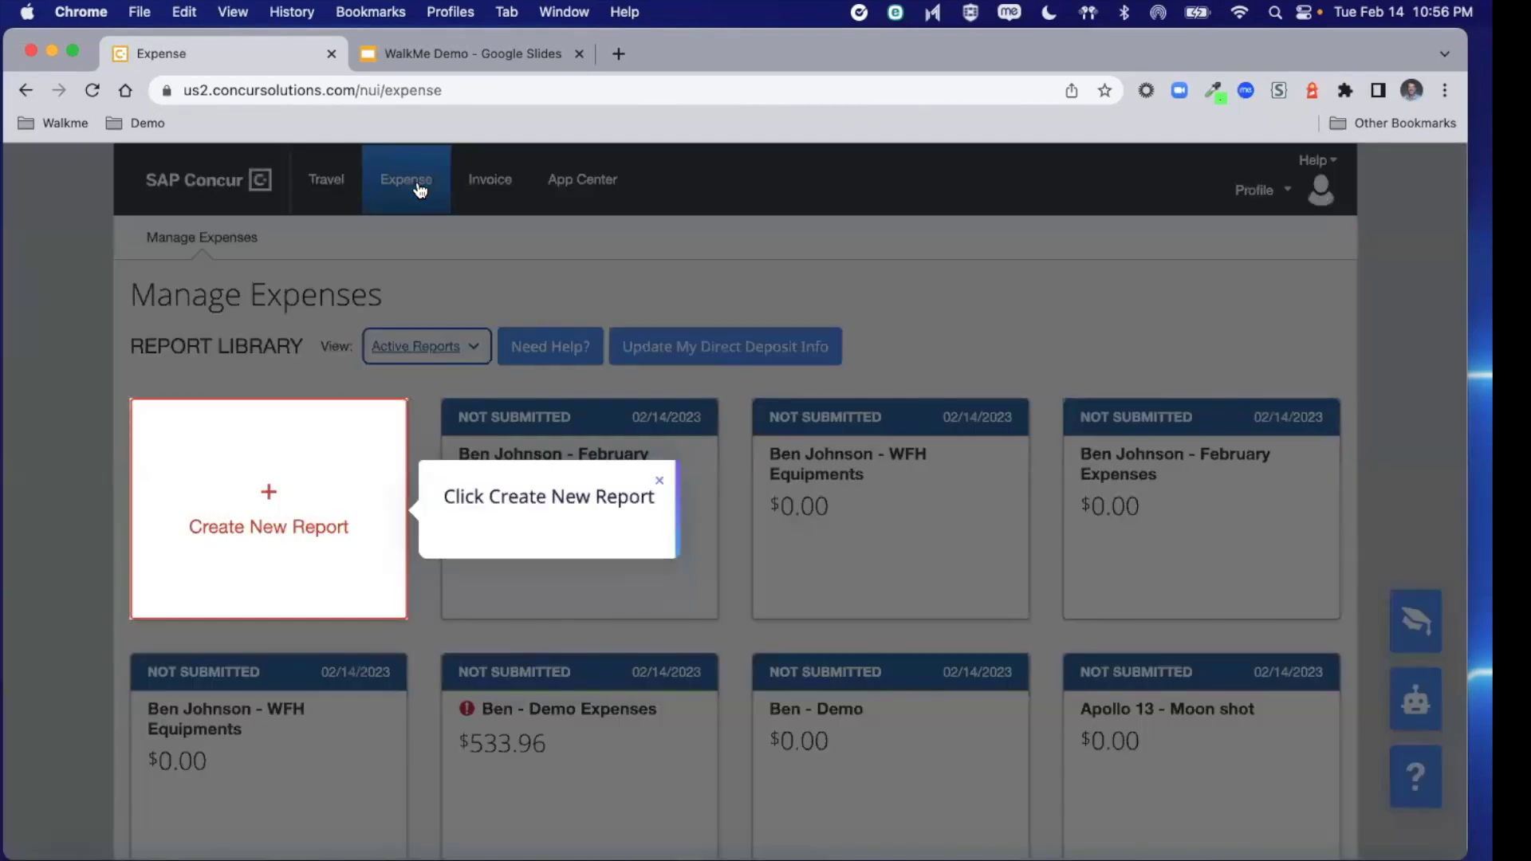
left_click(660, 482)
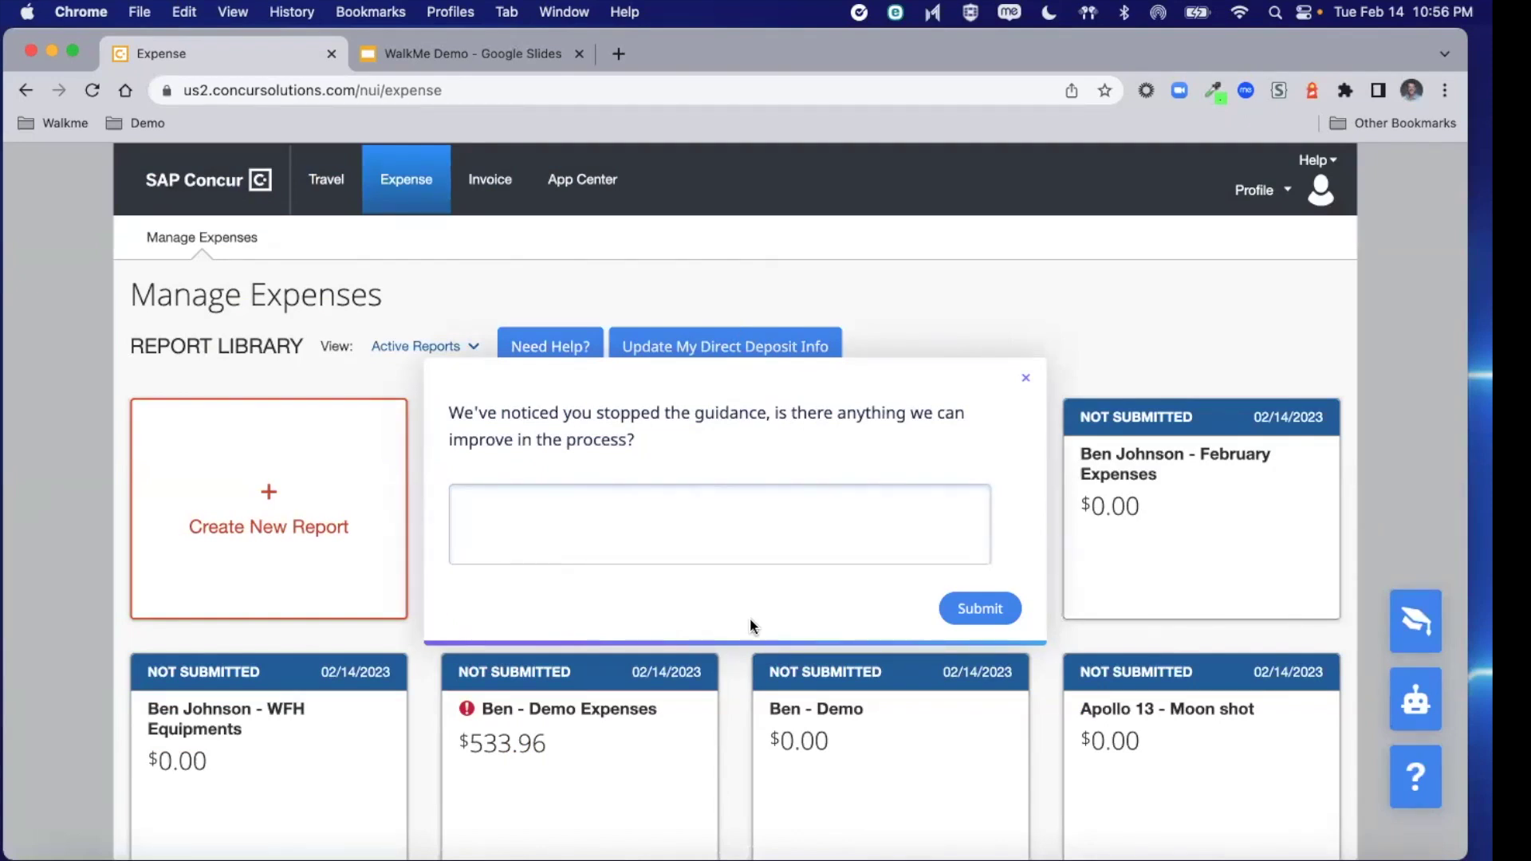
left_click(1026, 381)
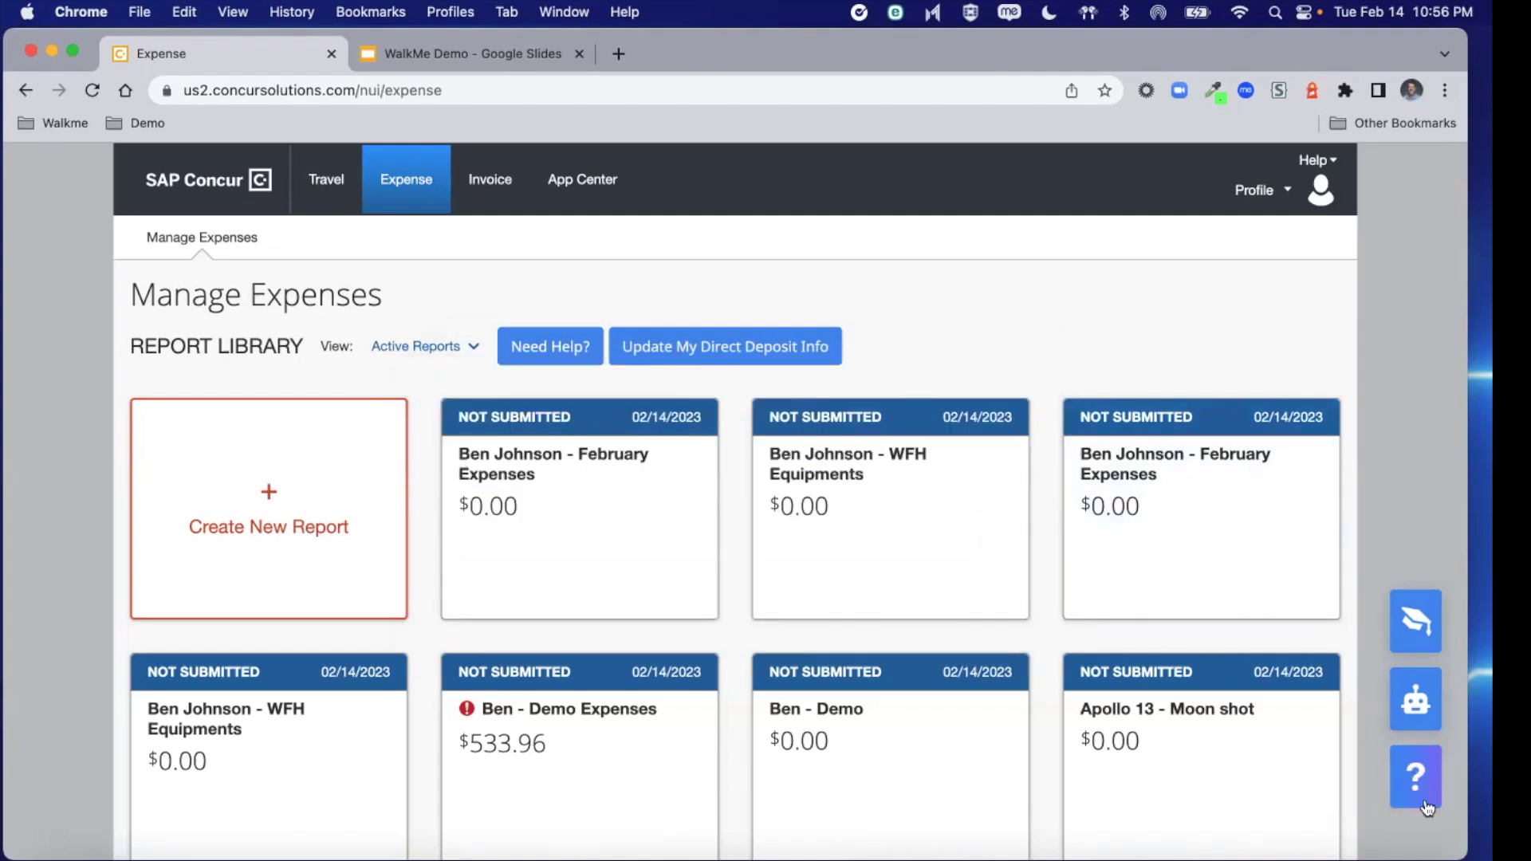
left_click(1417, 779)
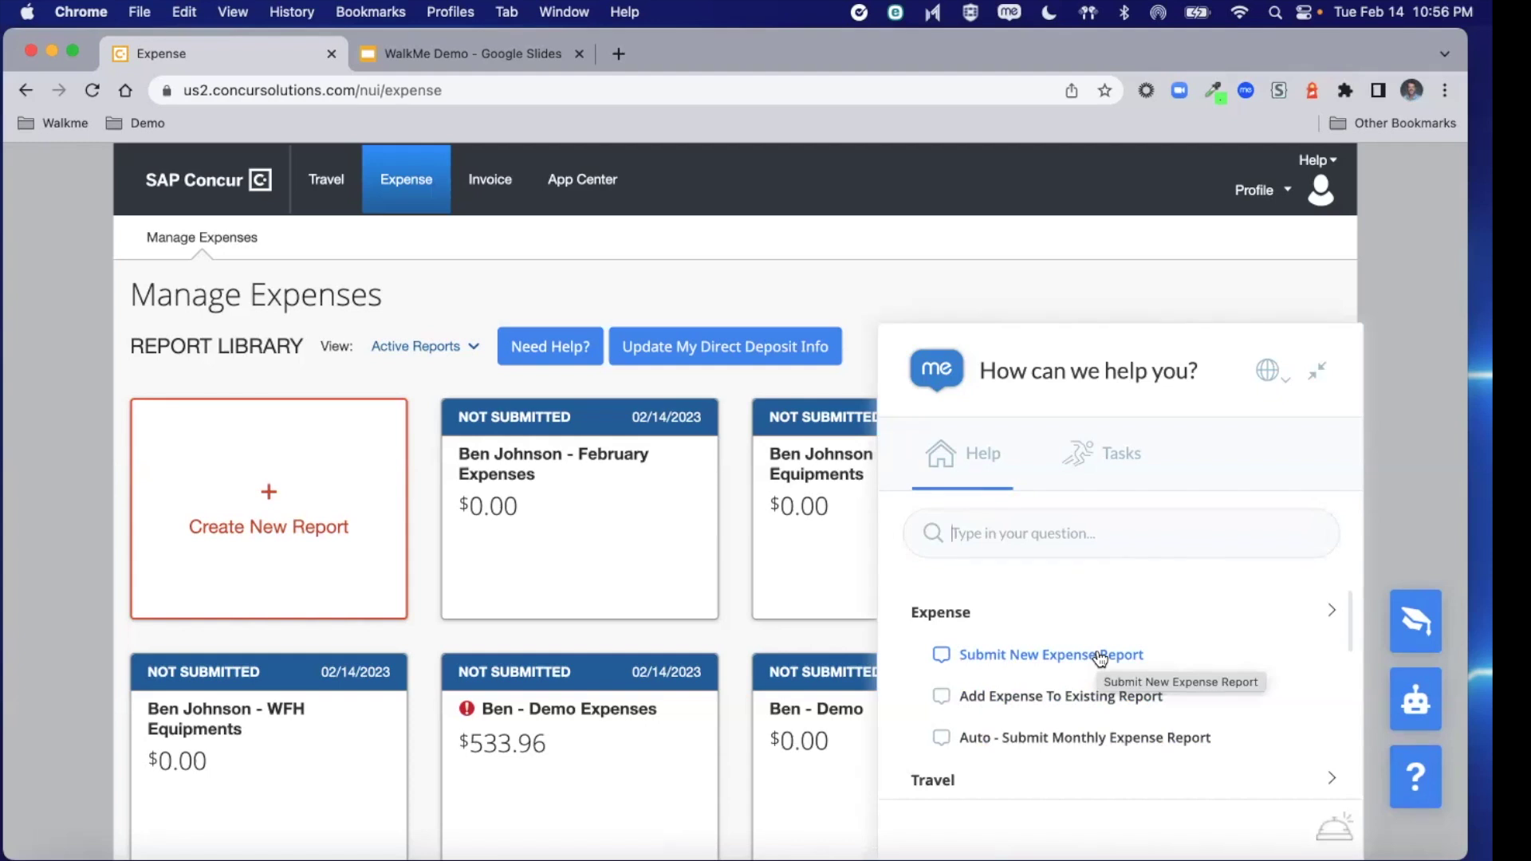
left_click(1101, 655)
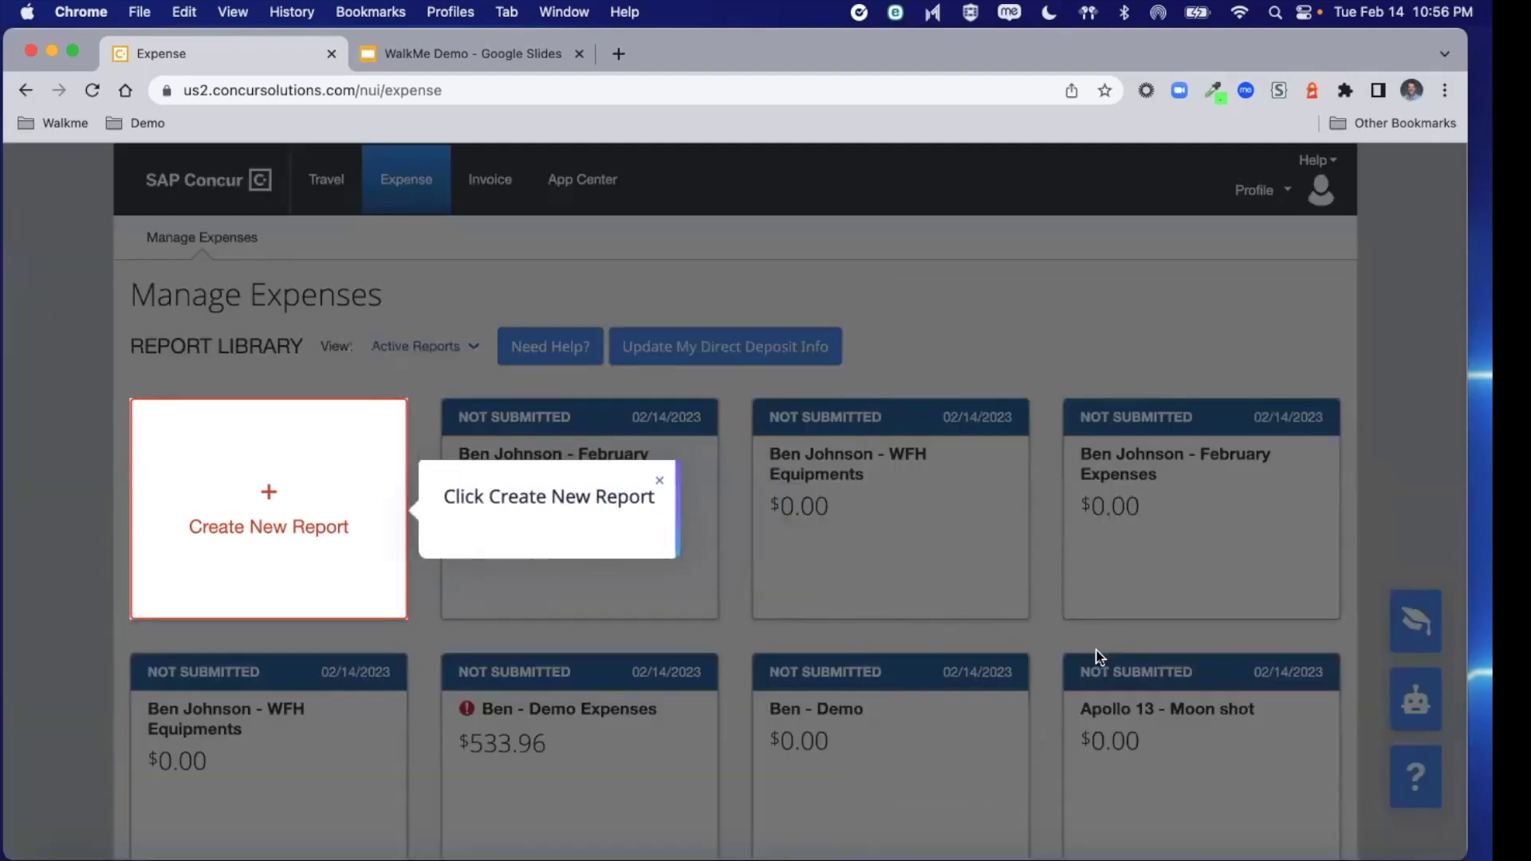
Create a new report, replacing the template report name with 'Miami - Fun Times'
left_click(284, 501)
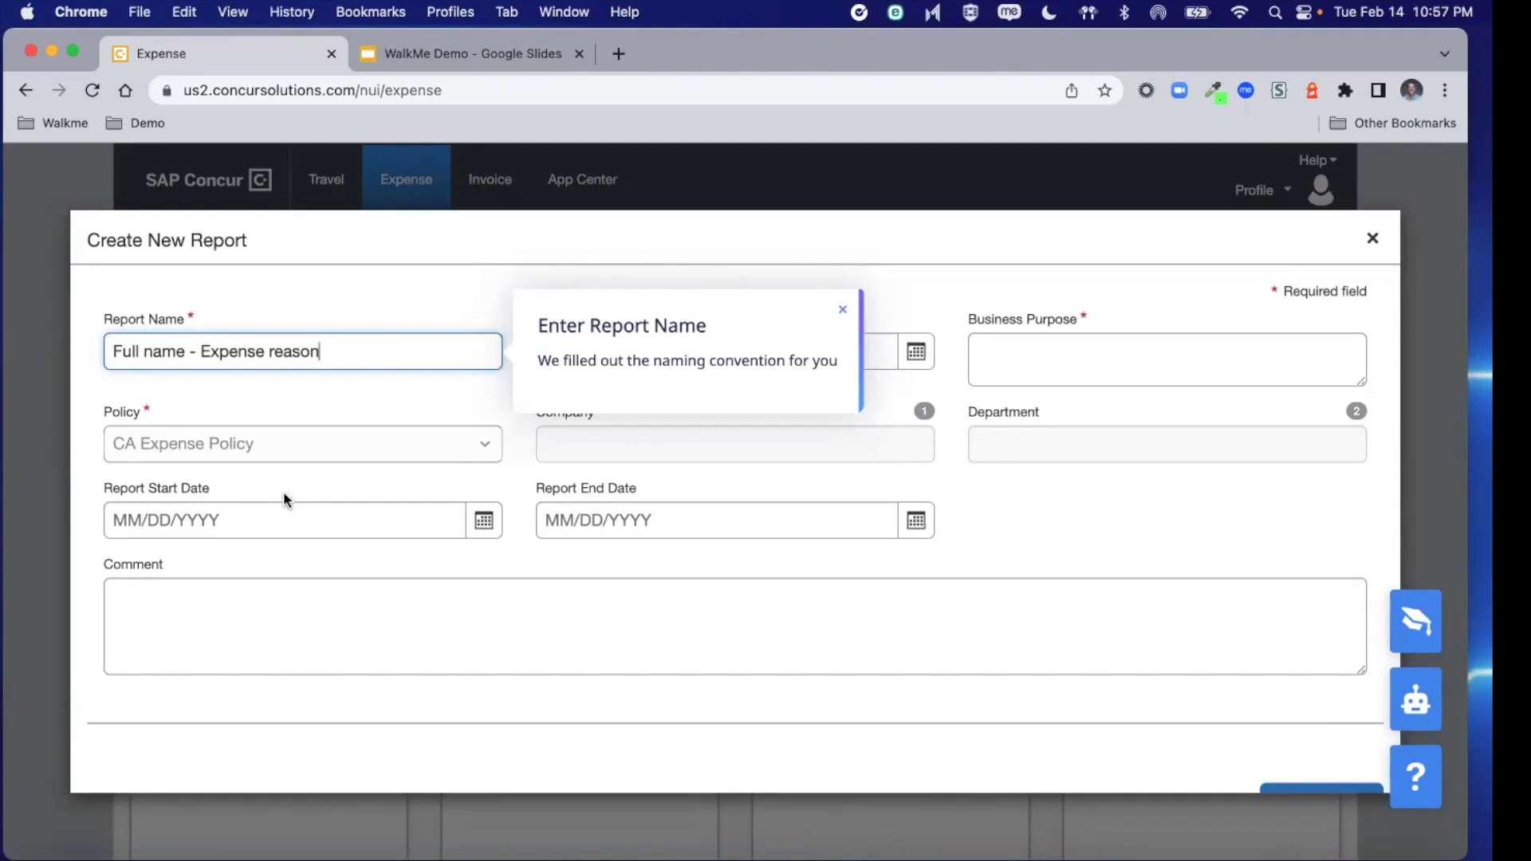
left_click_drag(321, 354, 185, 358)
key("BackSpace")
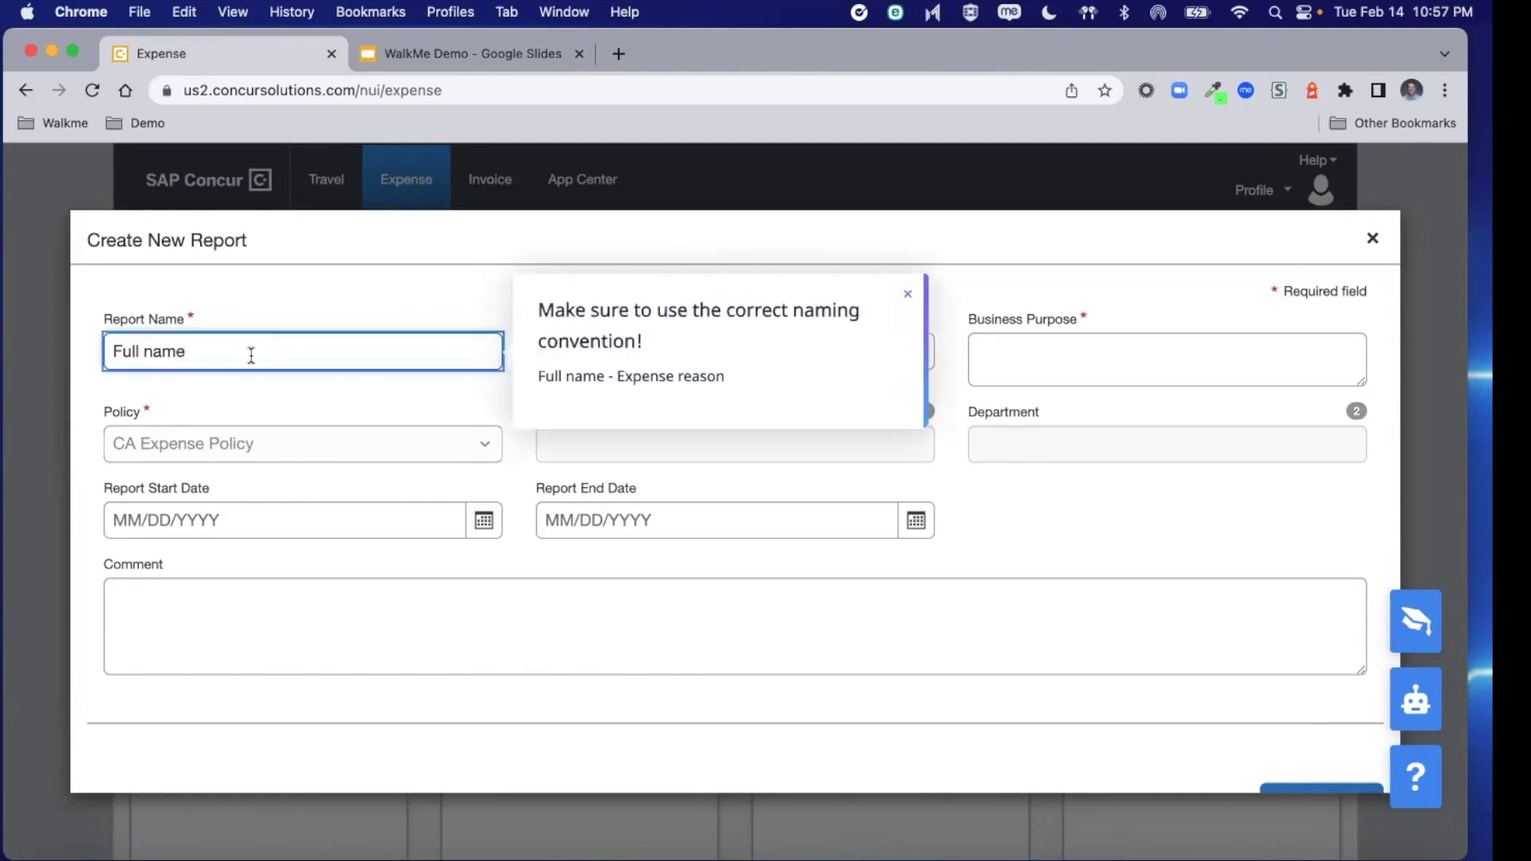
triple_click(166, 347)
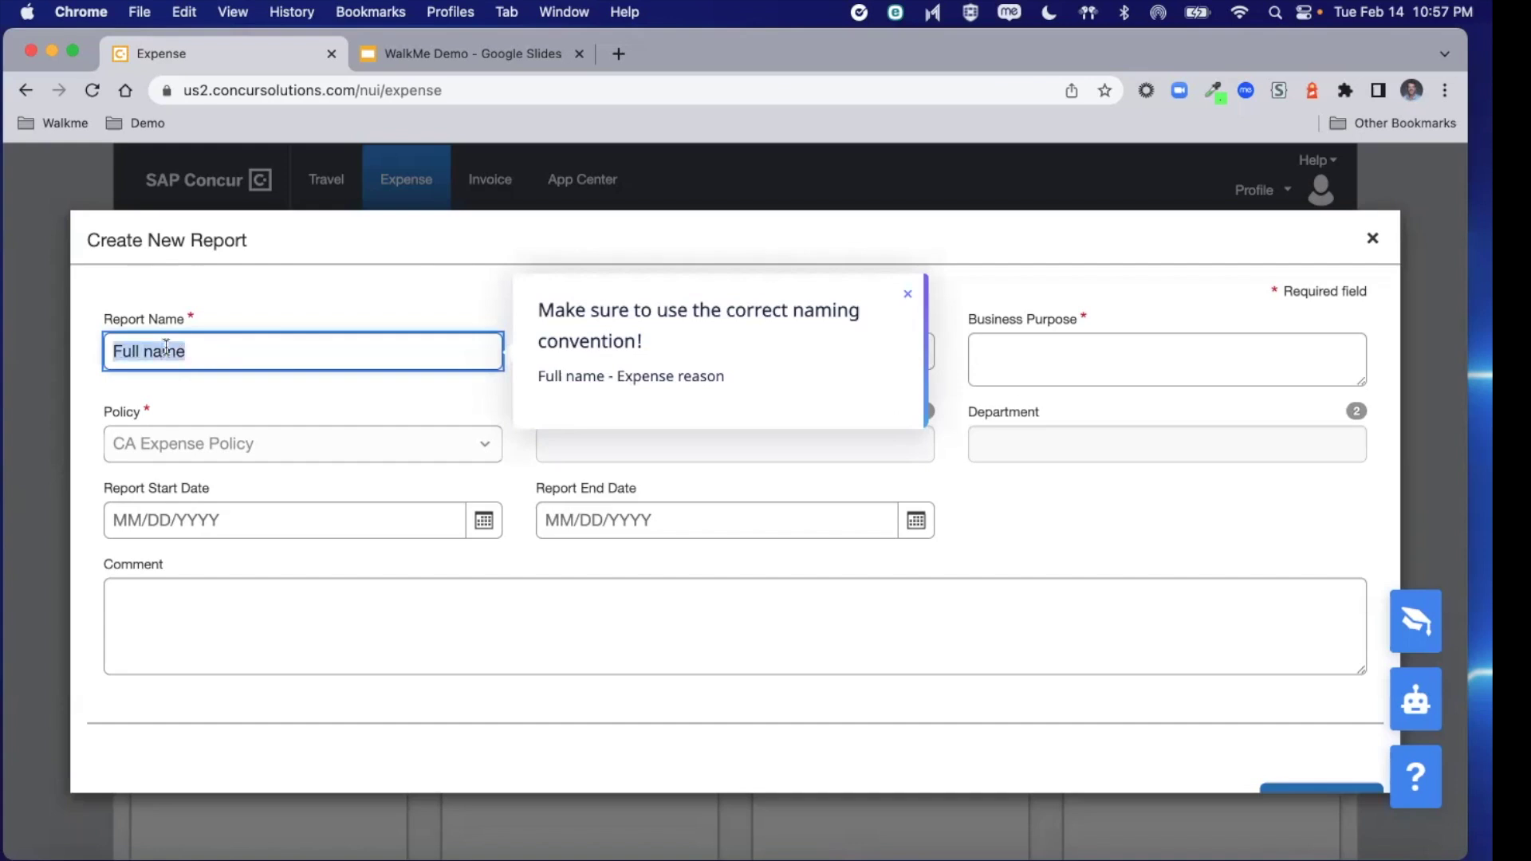
type("M")
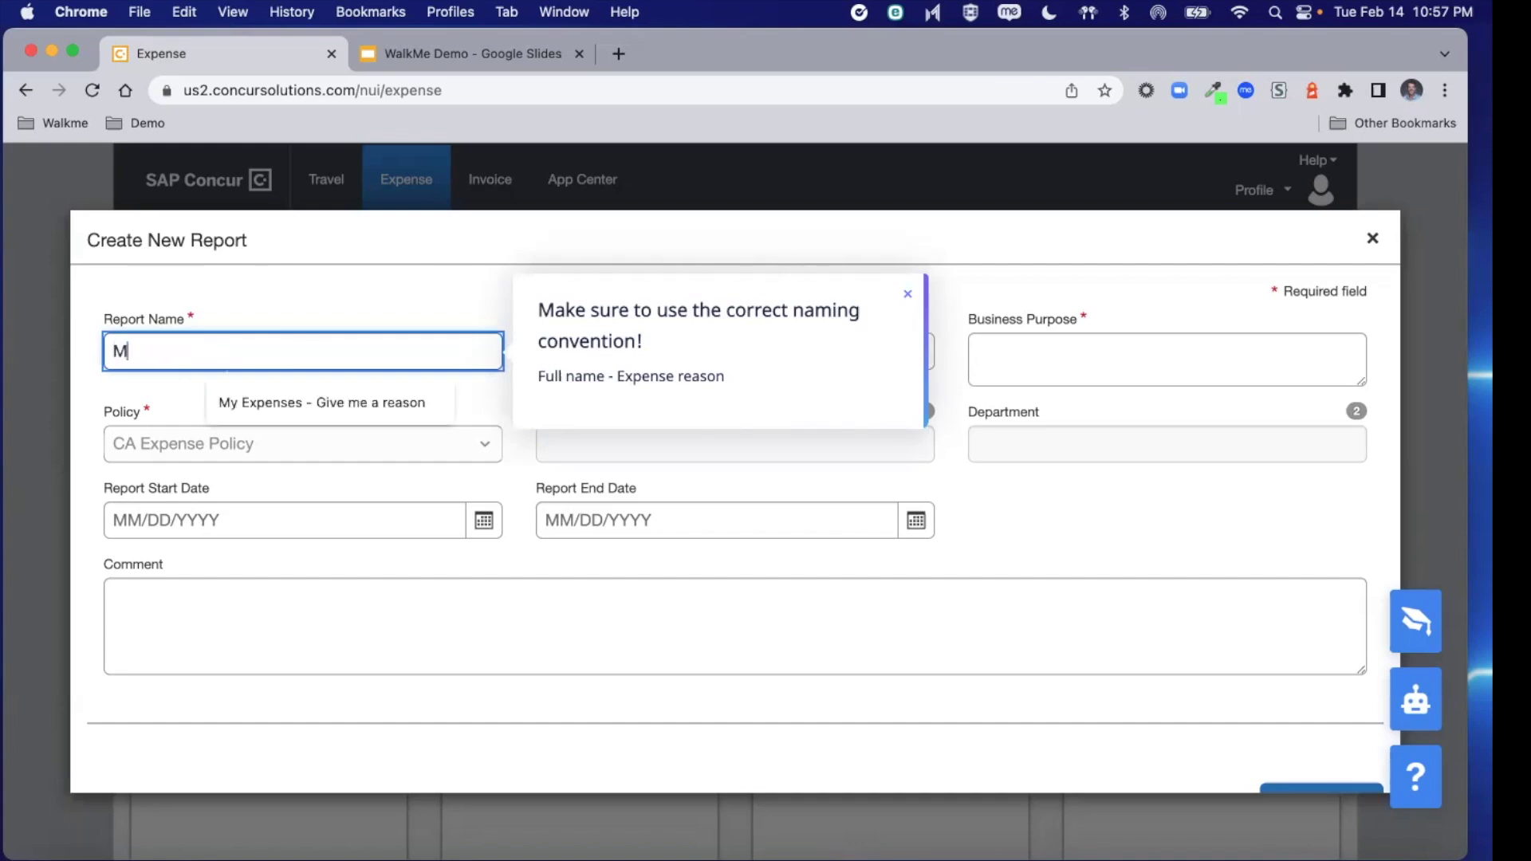
type("iami")
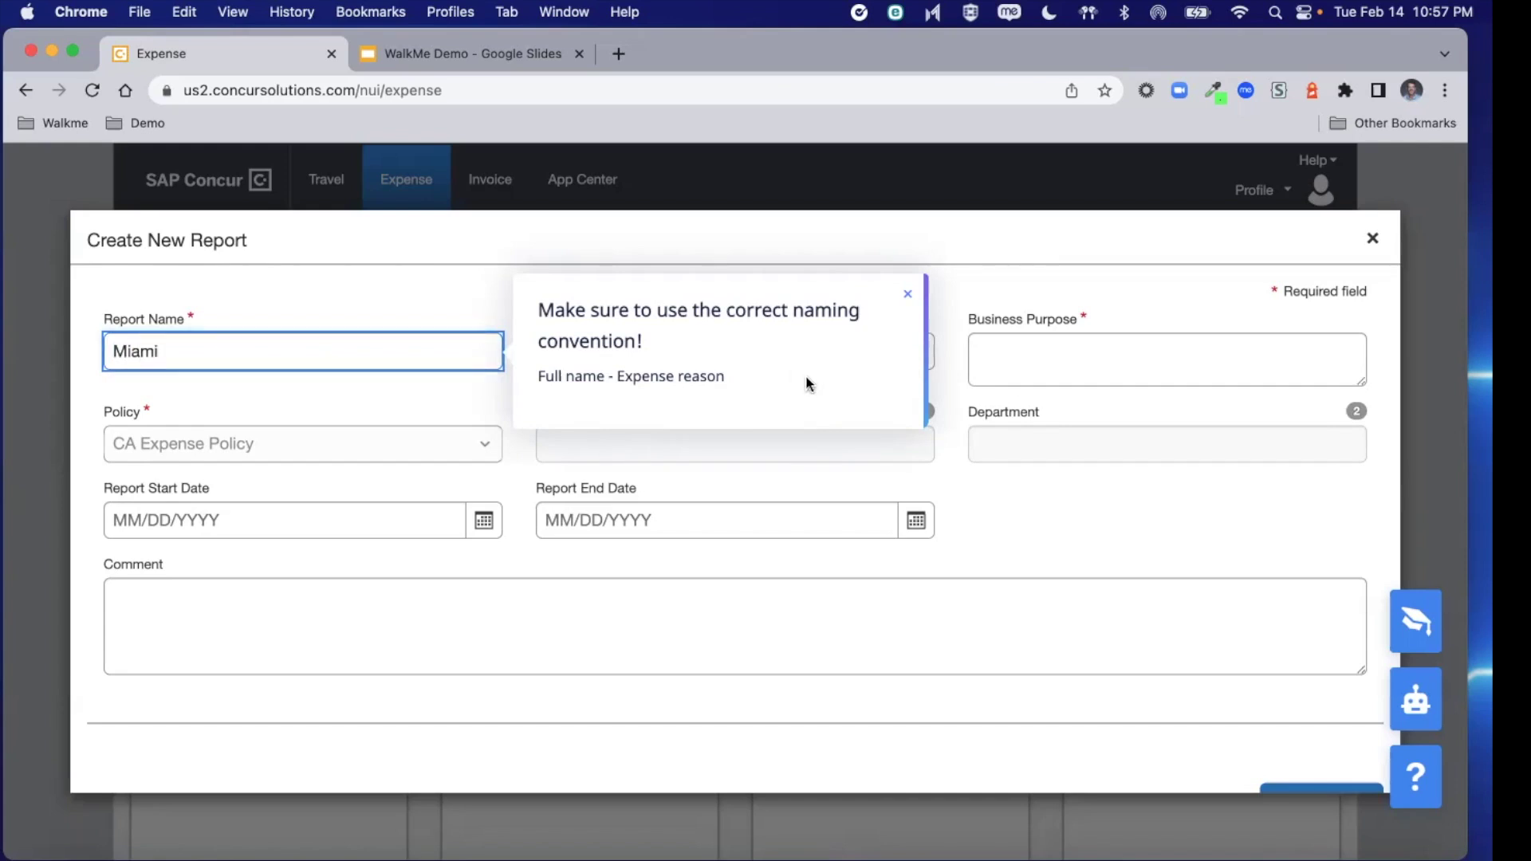
left_click(1070, 361)
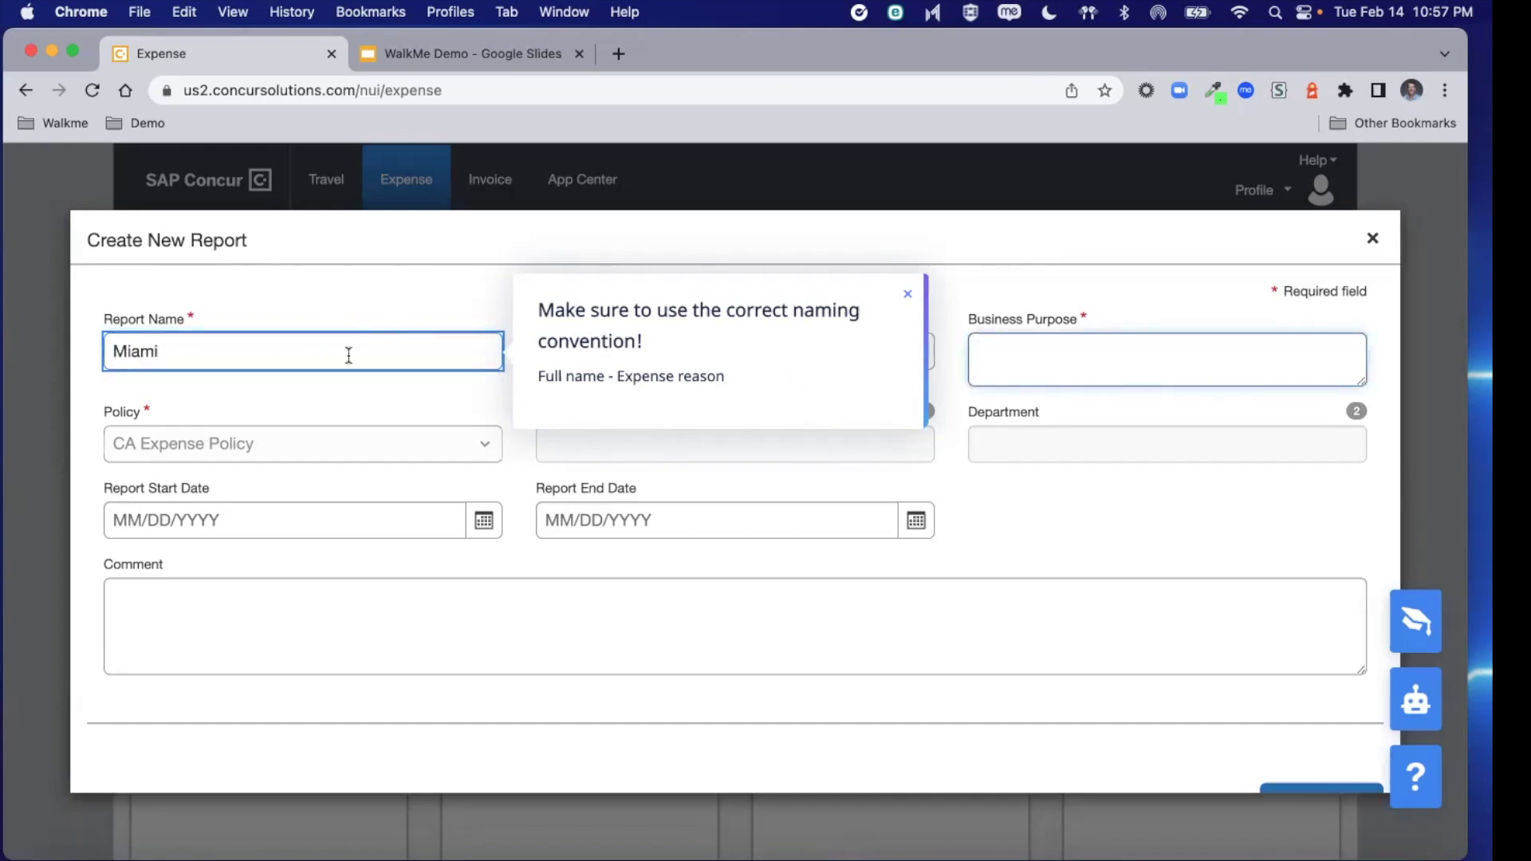
left_click(291, 352)
type("-")
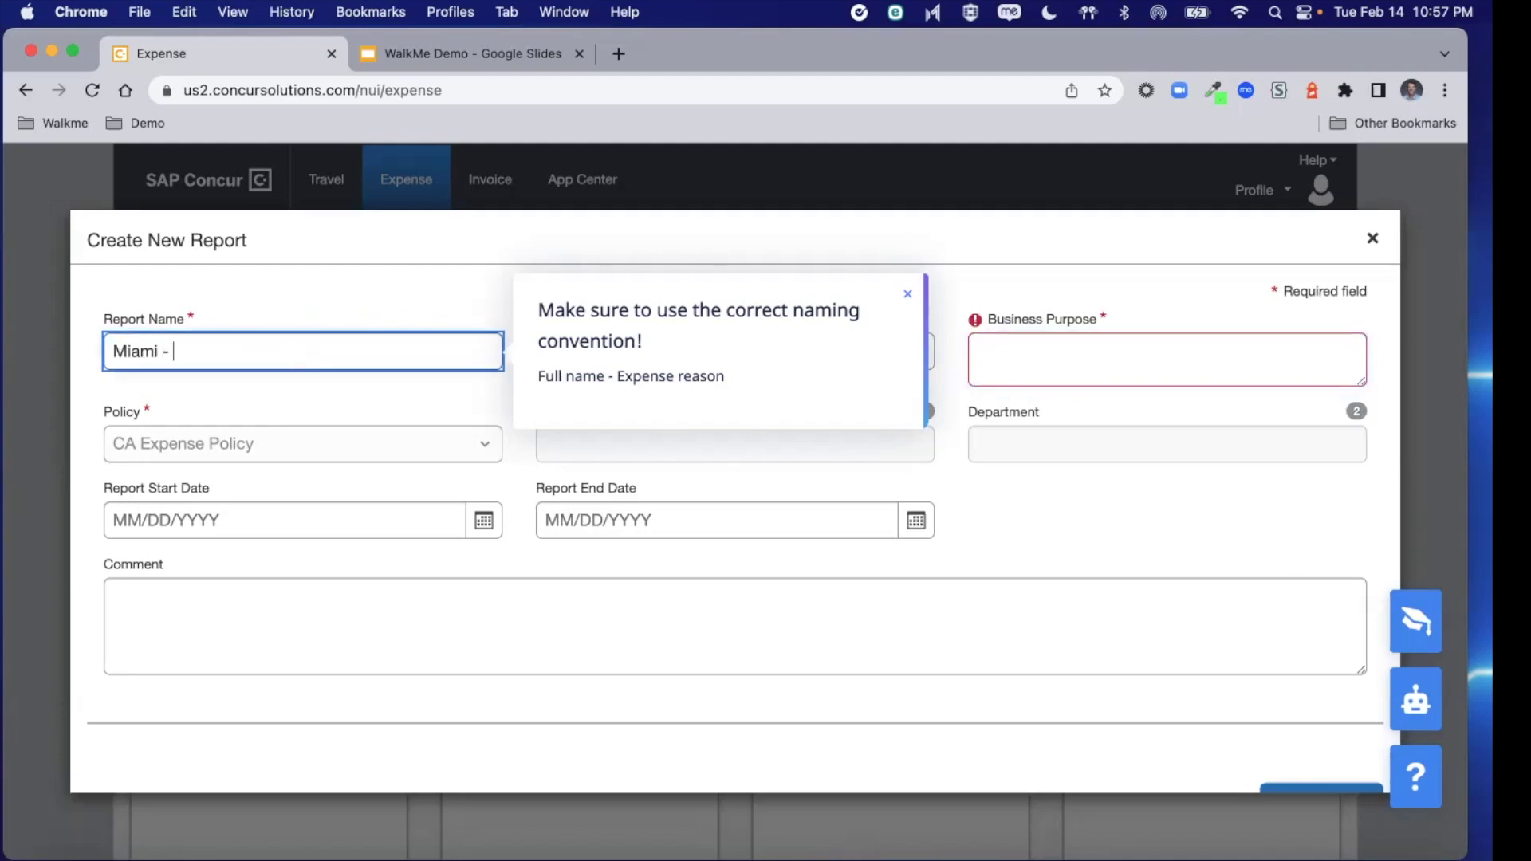
type(" Fun")
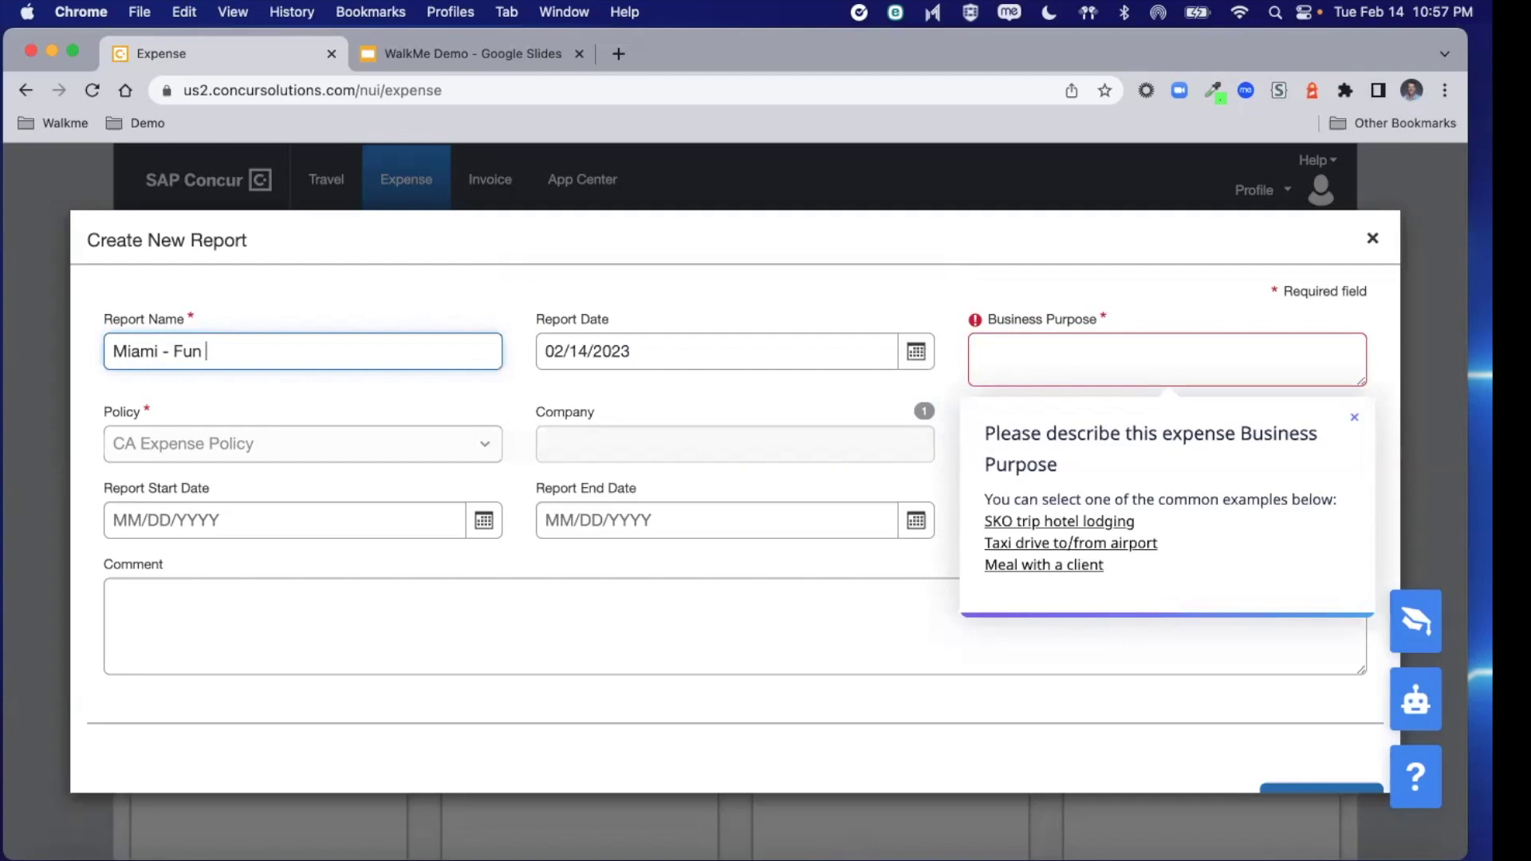
type(" Times")
Set the business purpose to the suggested 'SKO trip hotel lodging'
left_click(1148, 364)
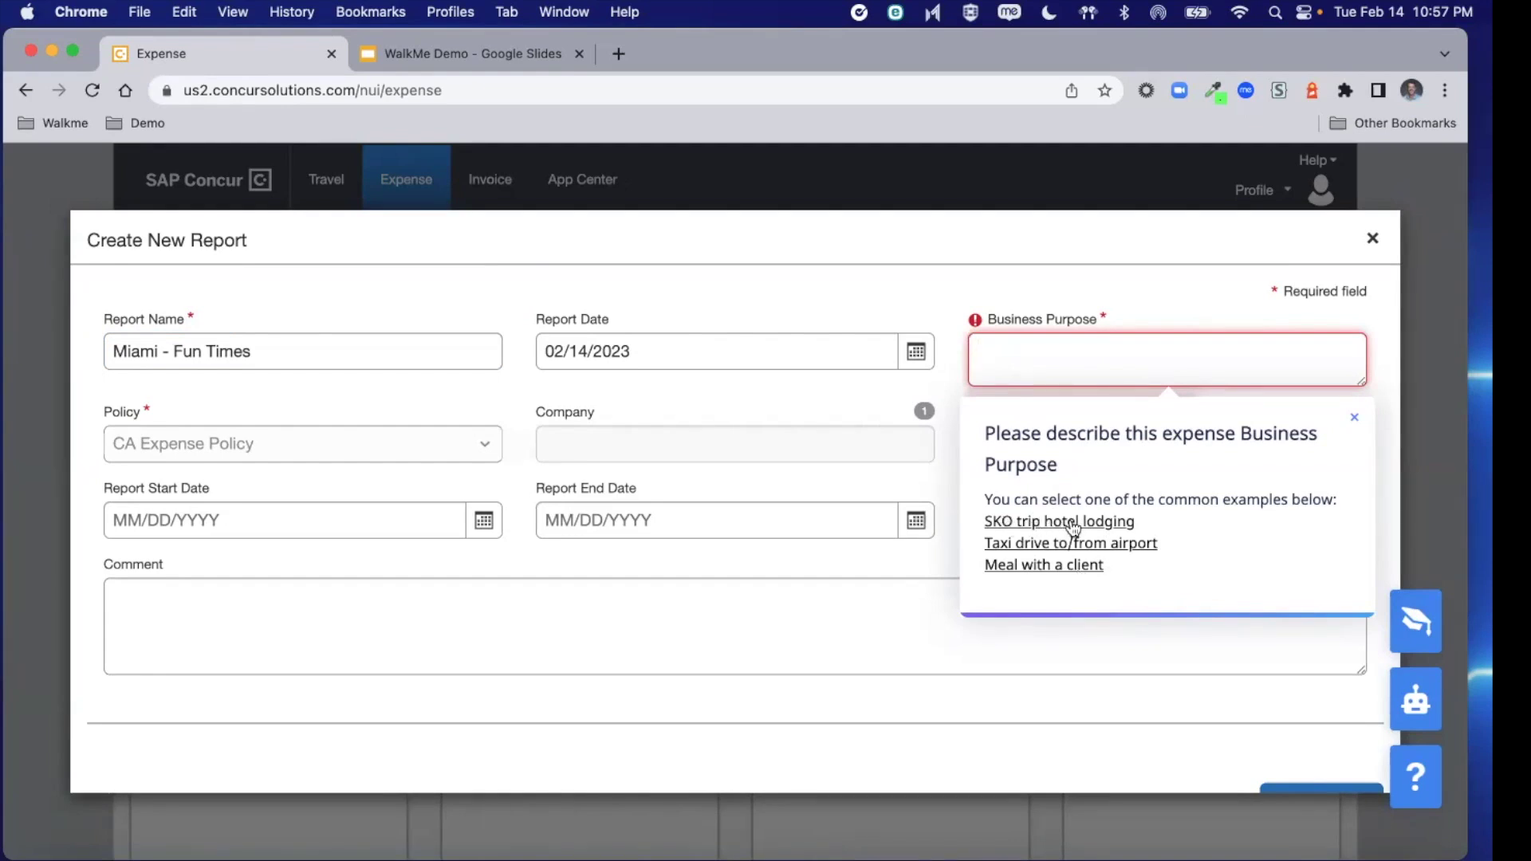
left_click(1071, 523)
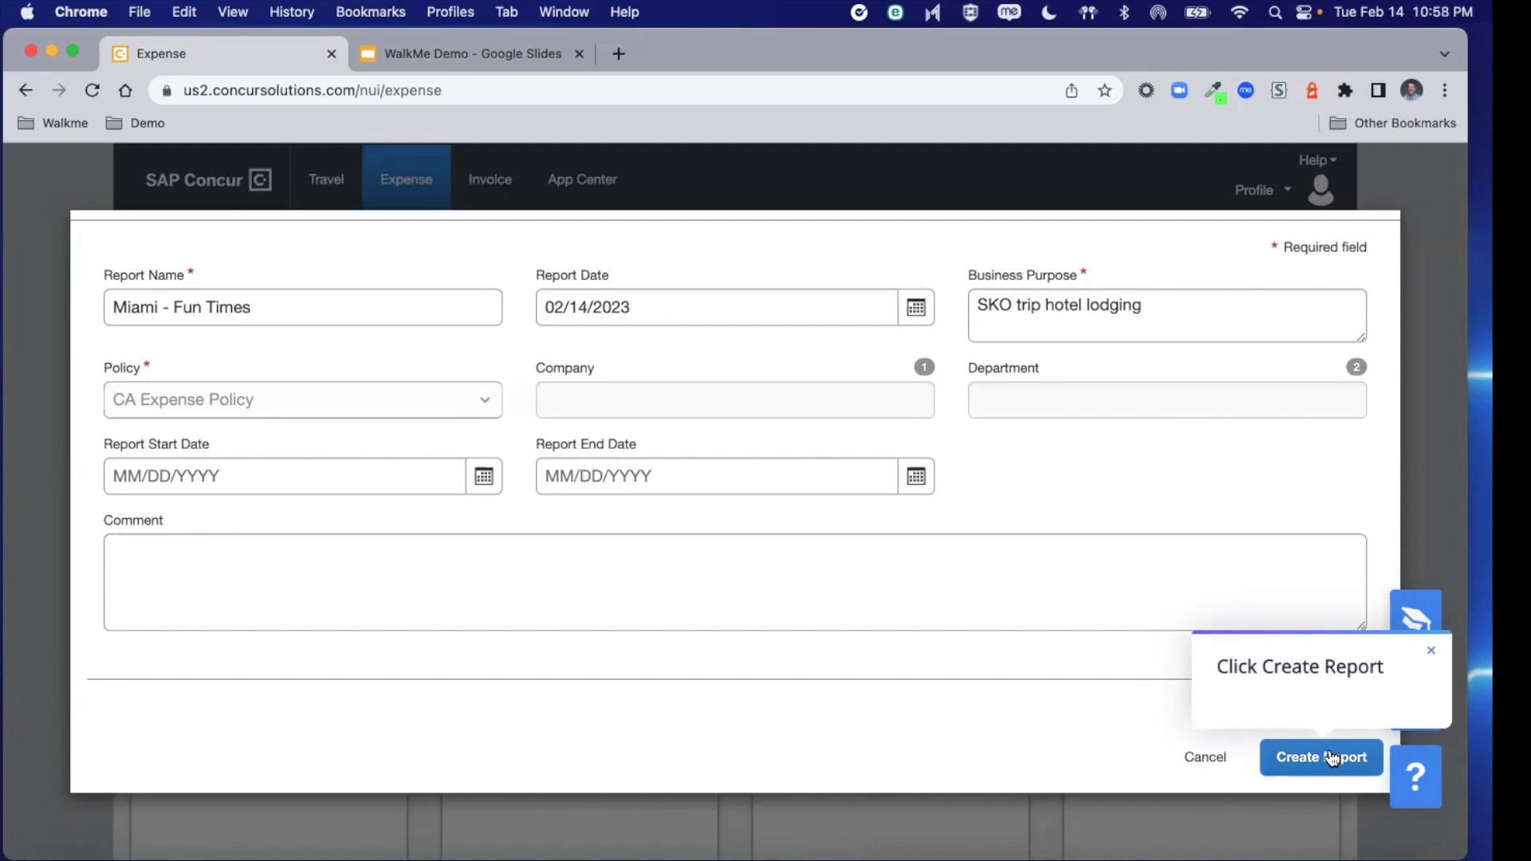
Create the report, then add a Taxi expense from Recently Used
left_click(1330, 758)
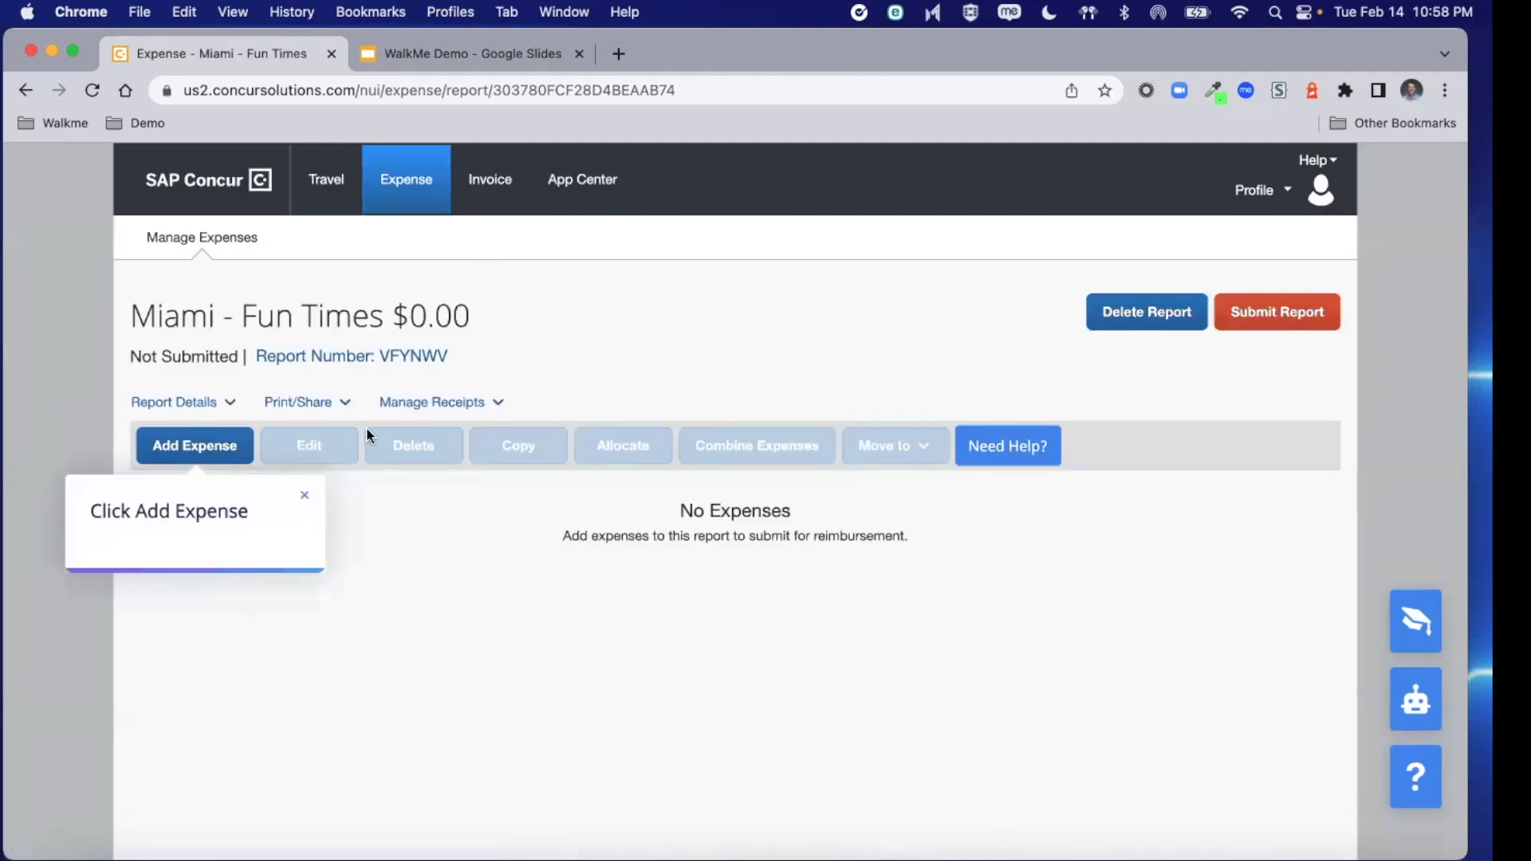
left_click(192, 454)
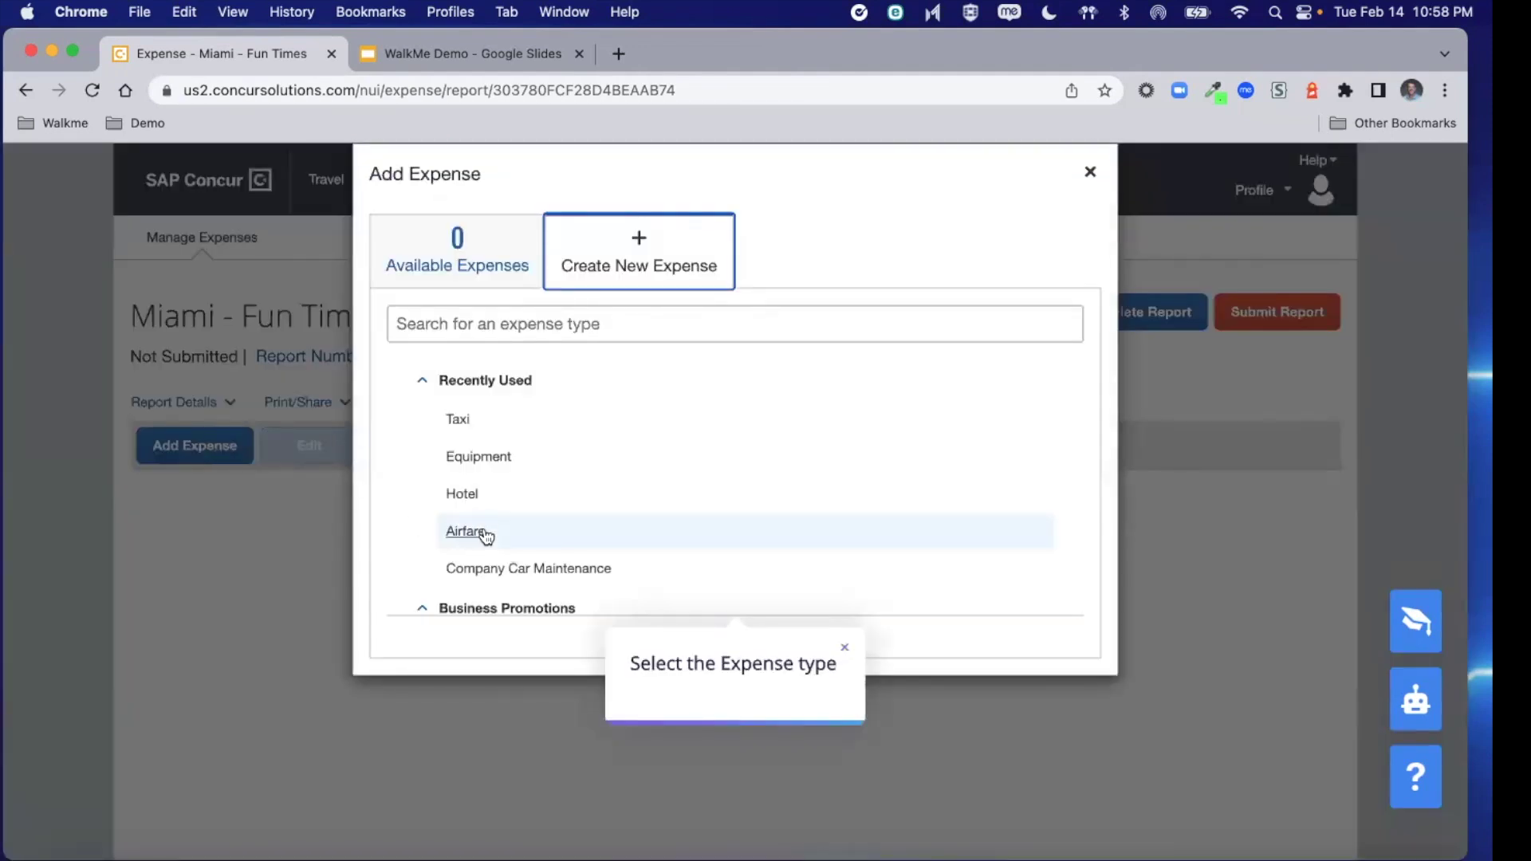
left_click(461, 421)
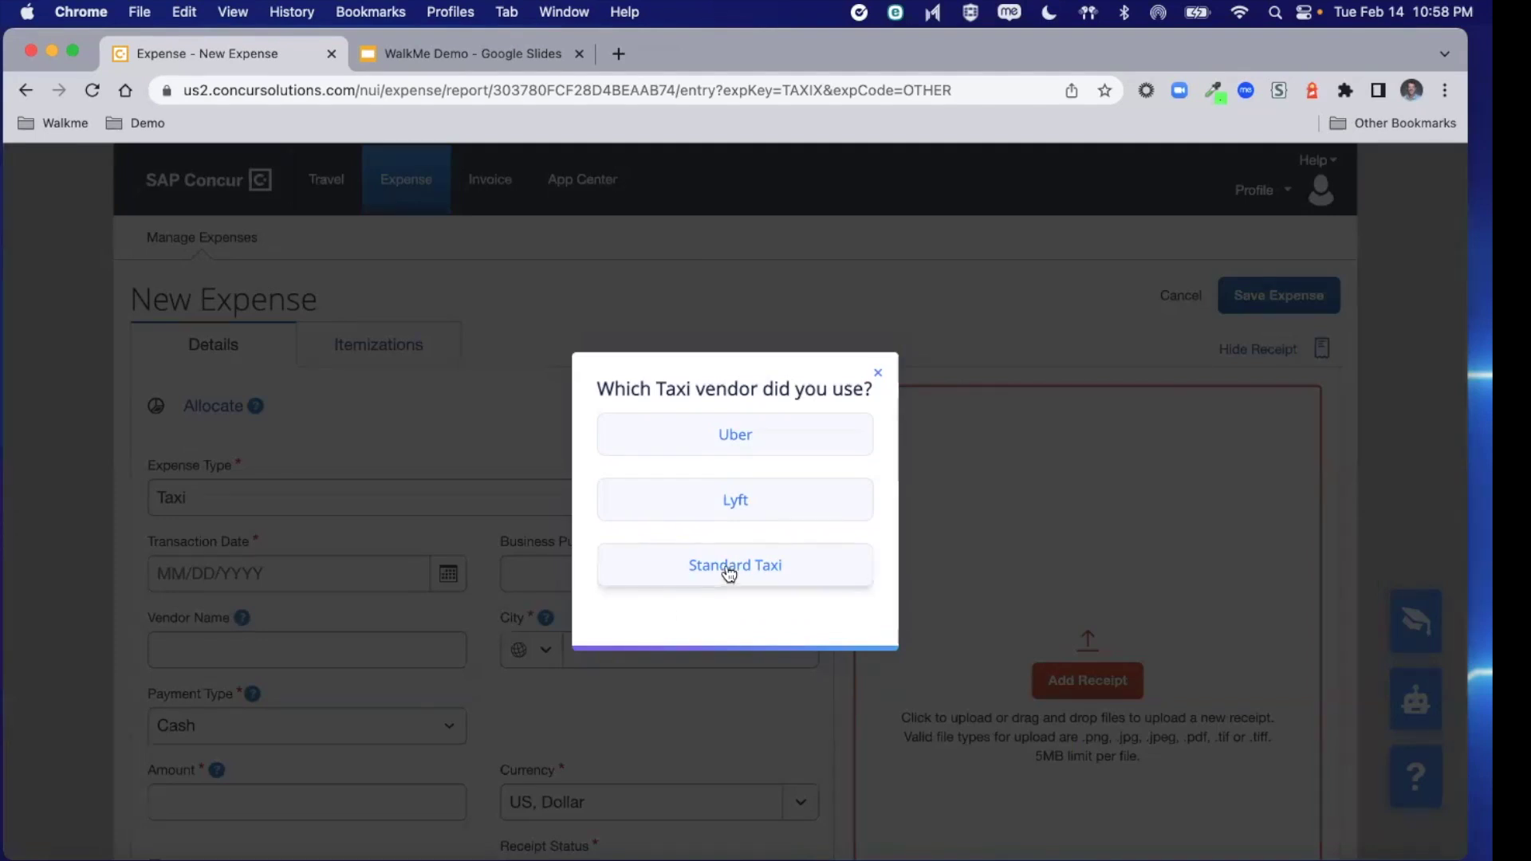
Choose Uber as the taxi vendor and dismiss the transaction date guidance and feedback prompt
left_click(733, 432)
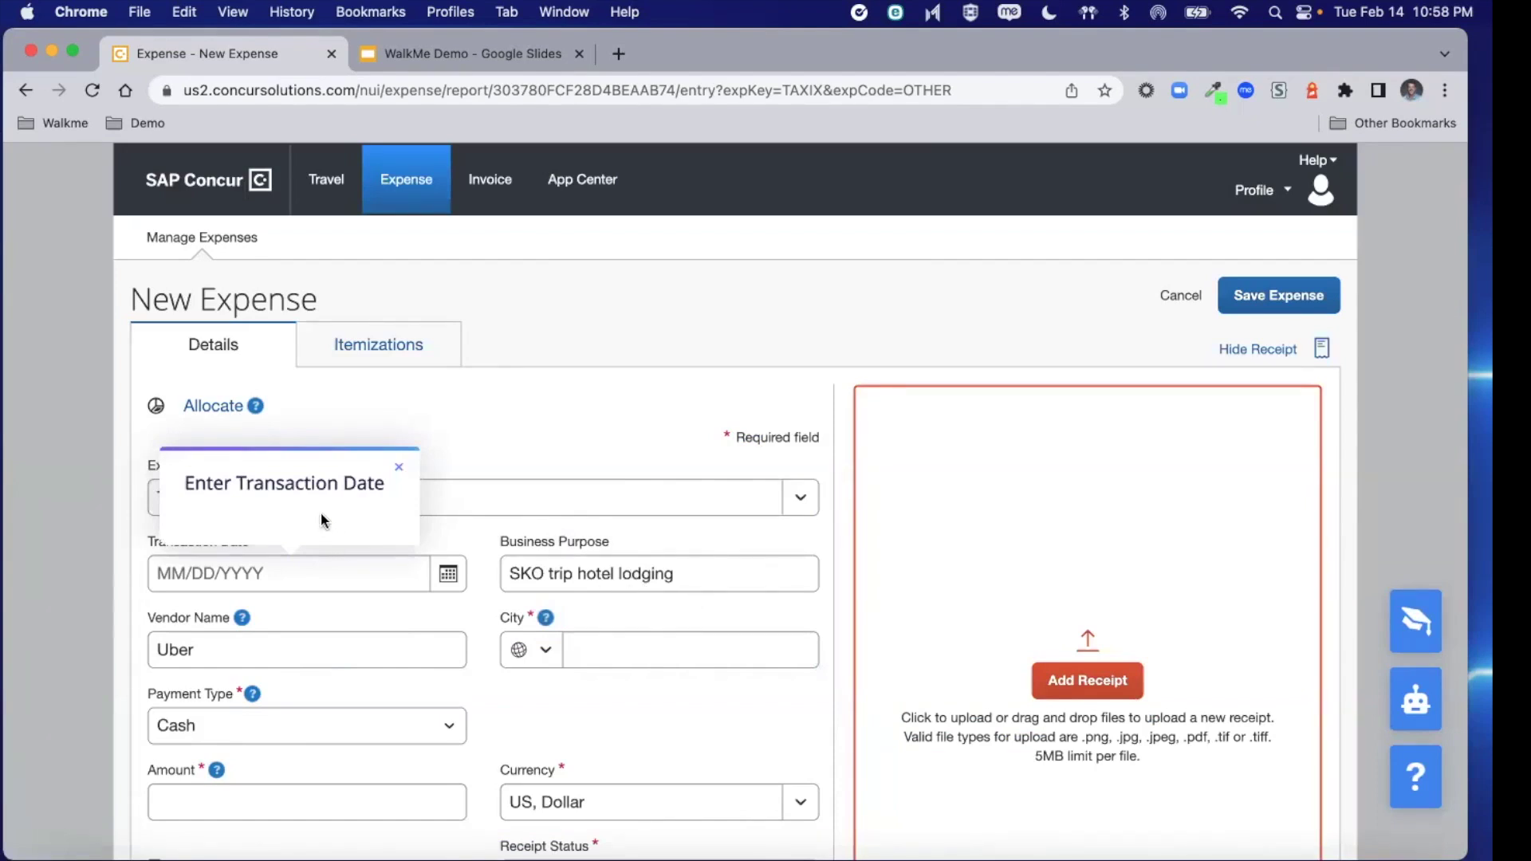
left_click(400, 471)
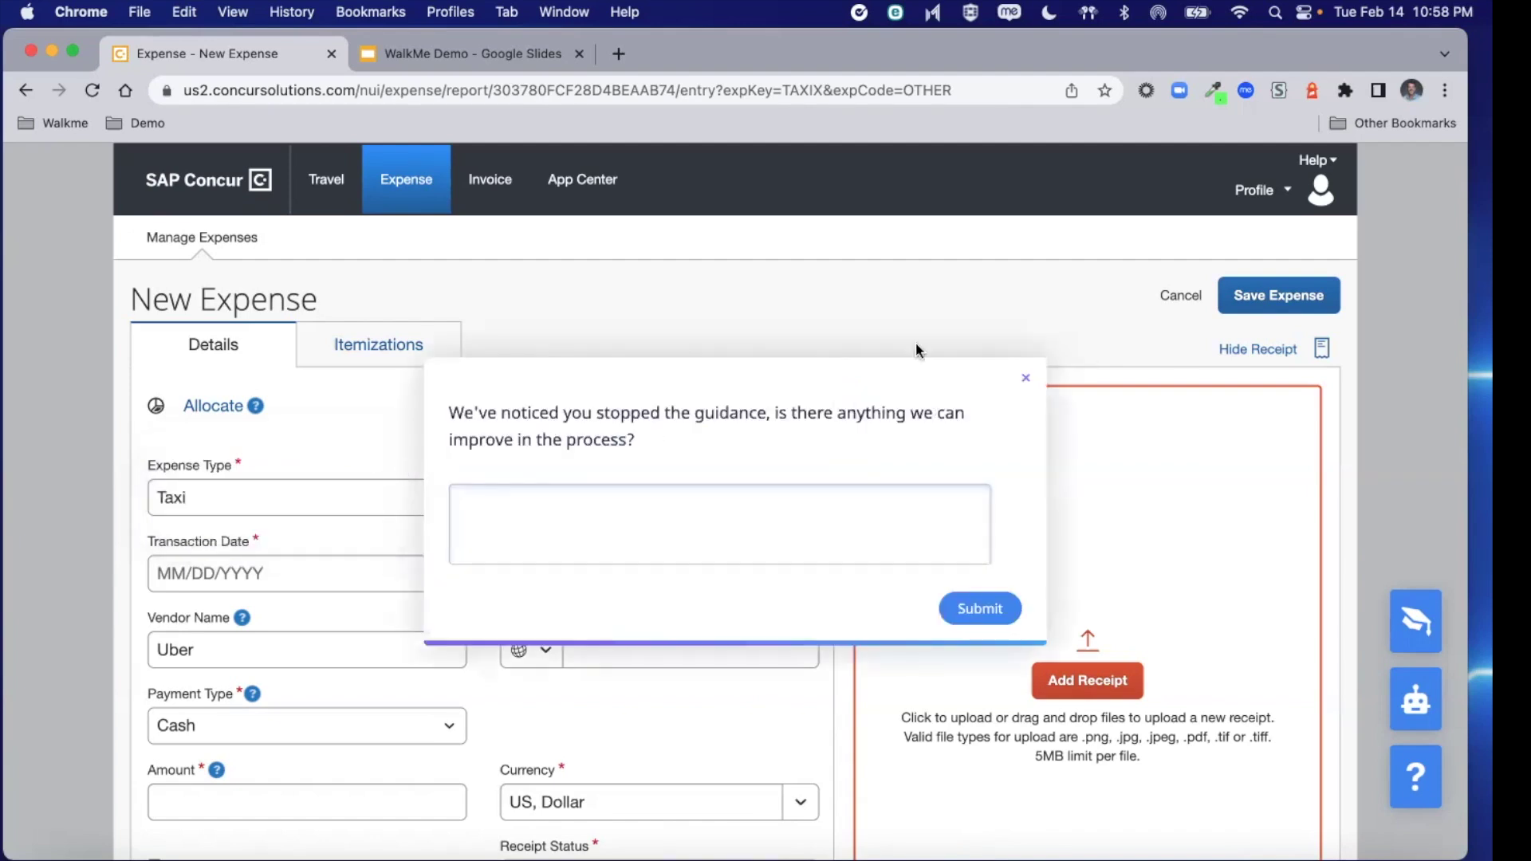
left_click(1026, 380)
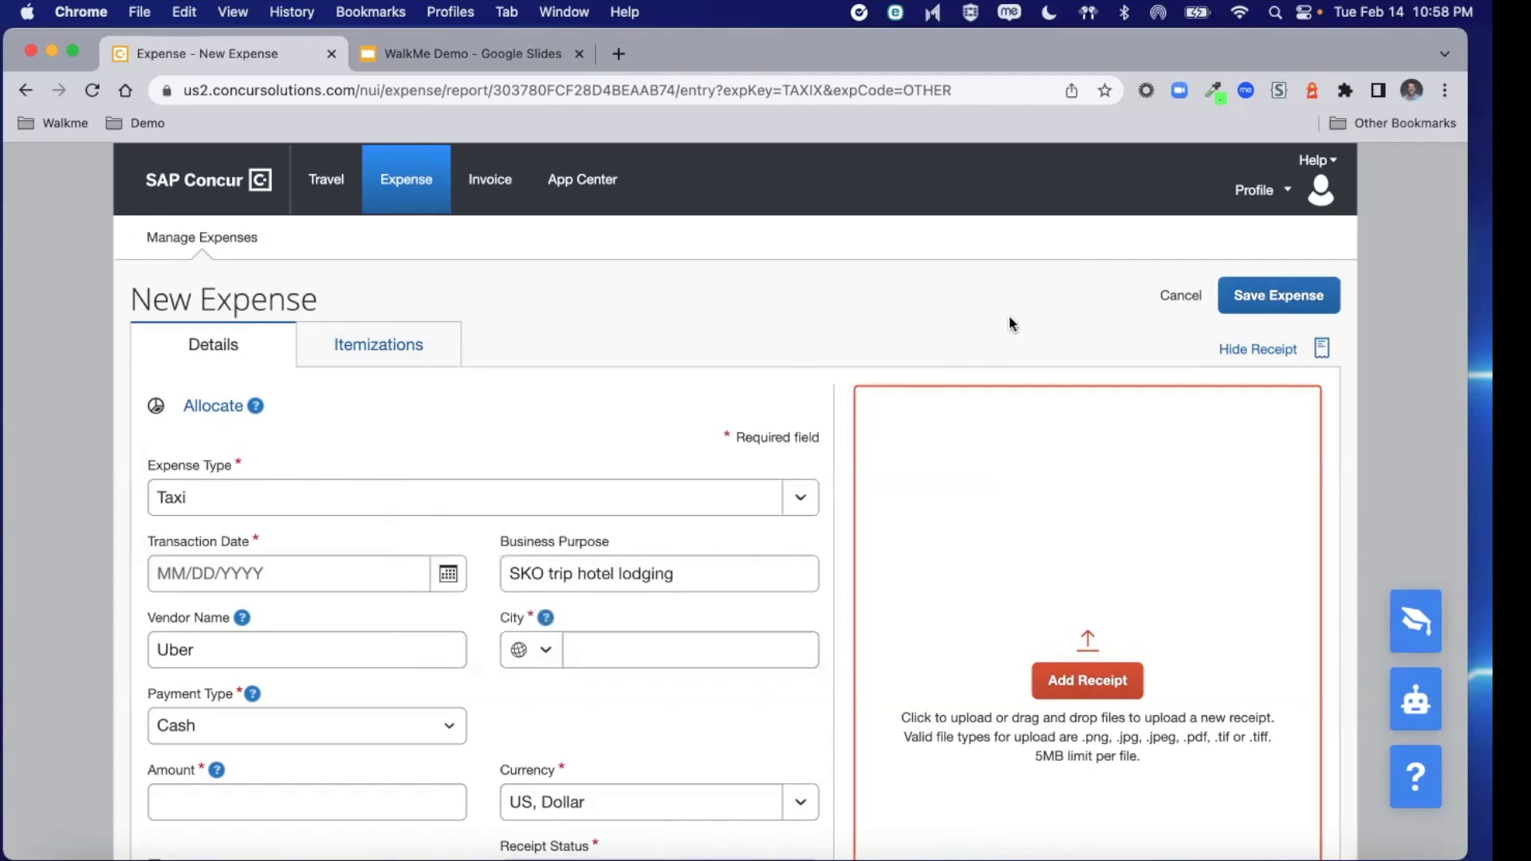
Return to the Concur home page, then open and close the help chatbot
left_click(220, 196)
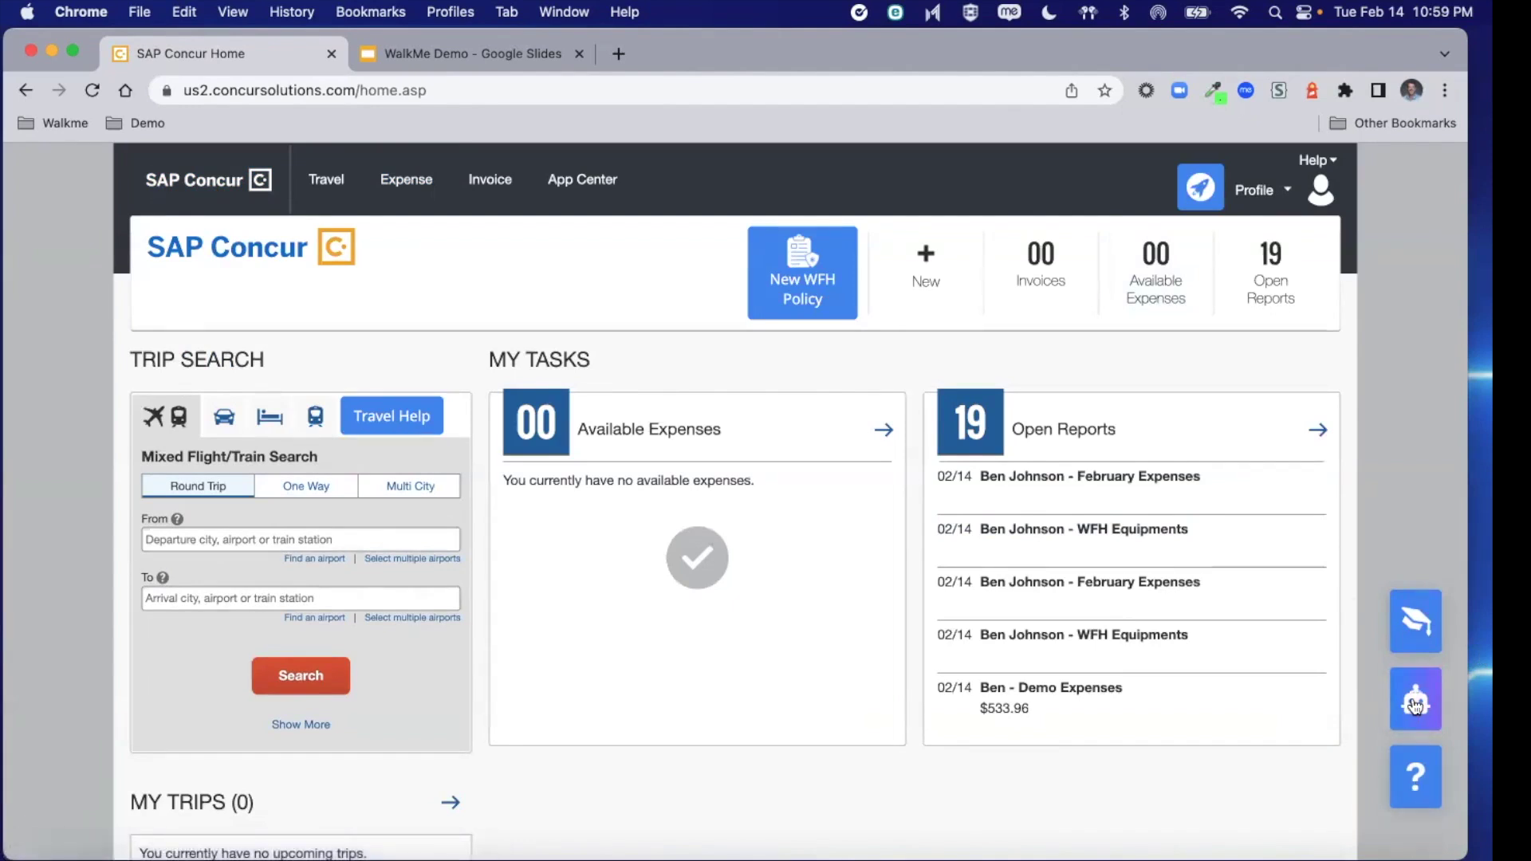
left_click(1416, 705)
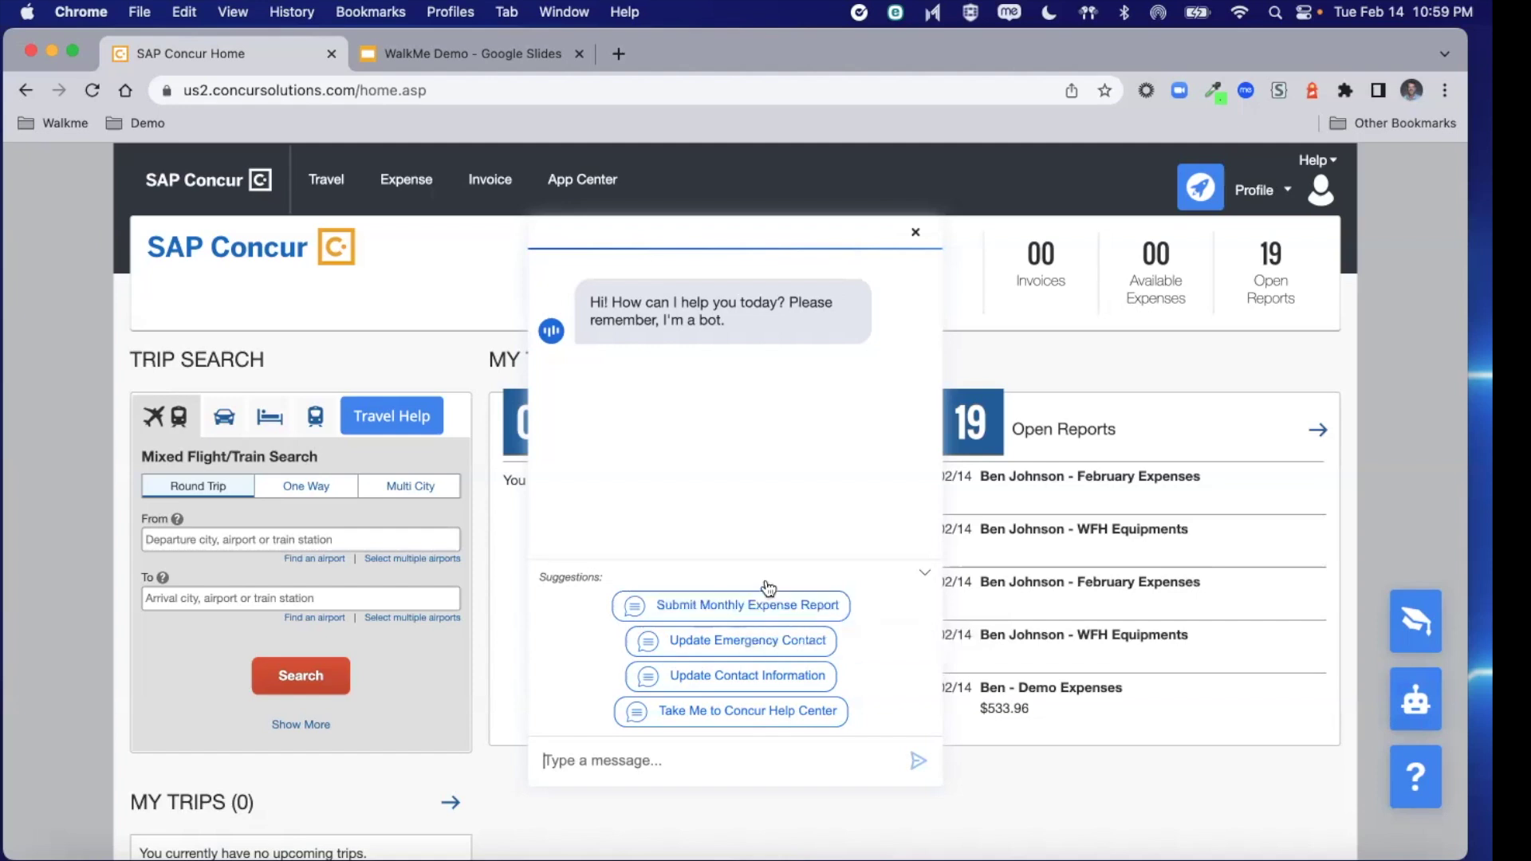
left_click(919, 233)
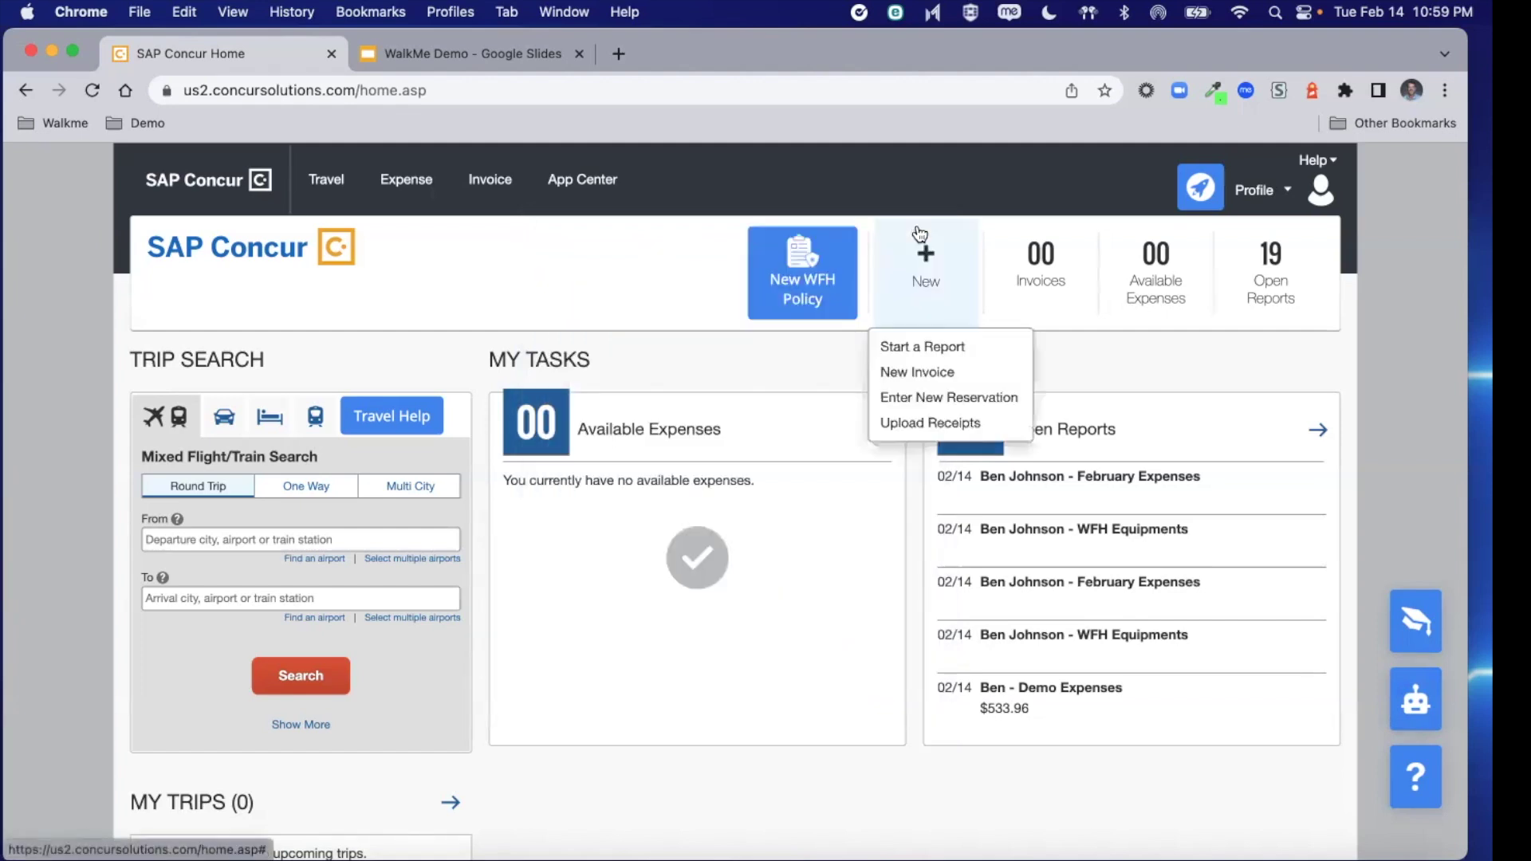
left_click(779, 294)
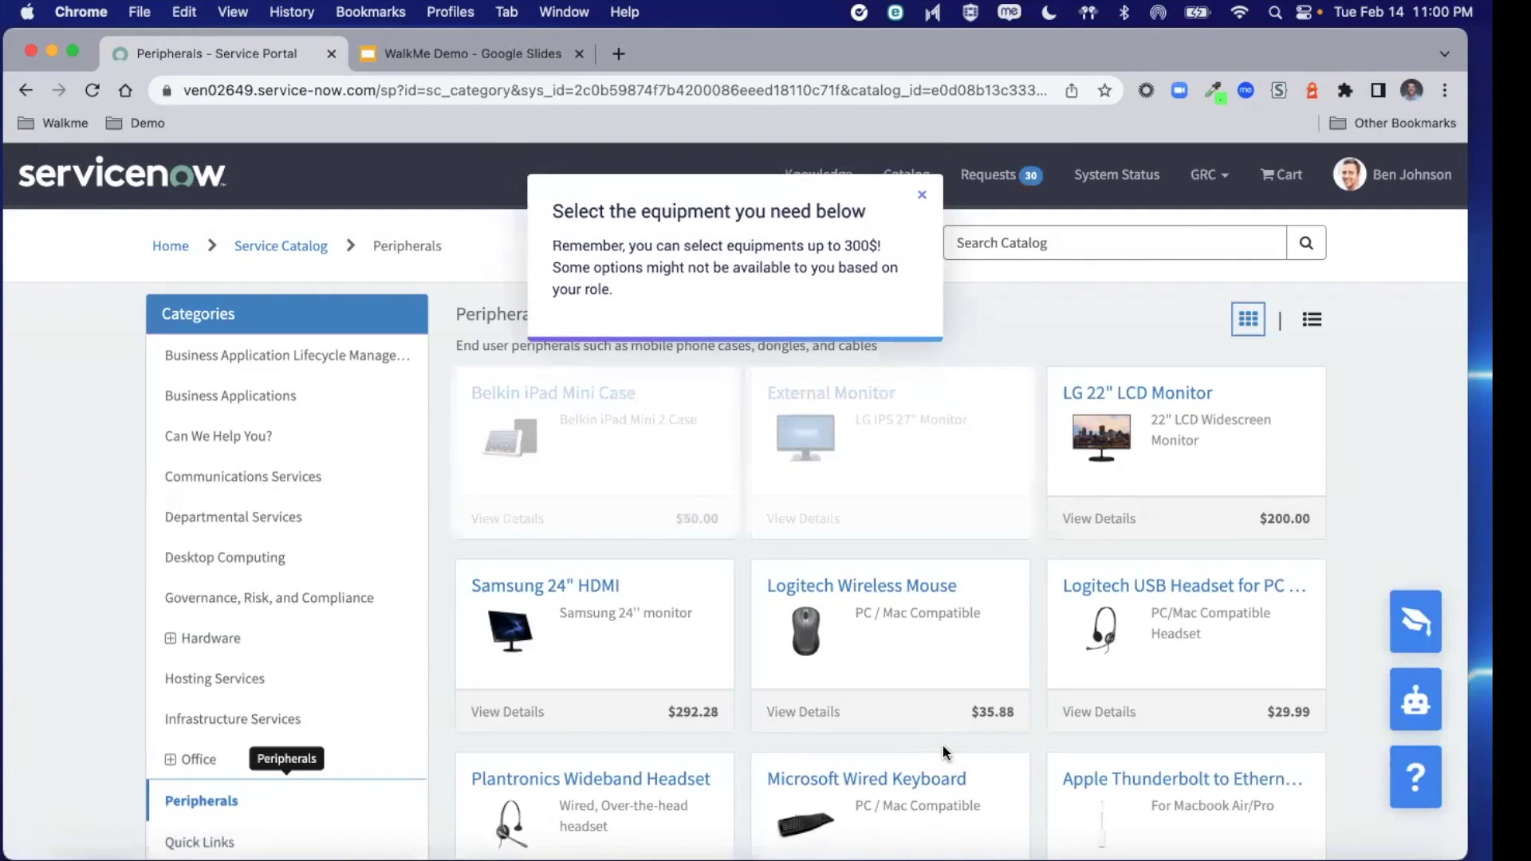
mouse_move(592, 461)
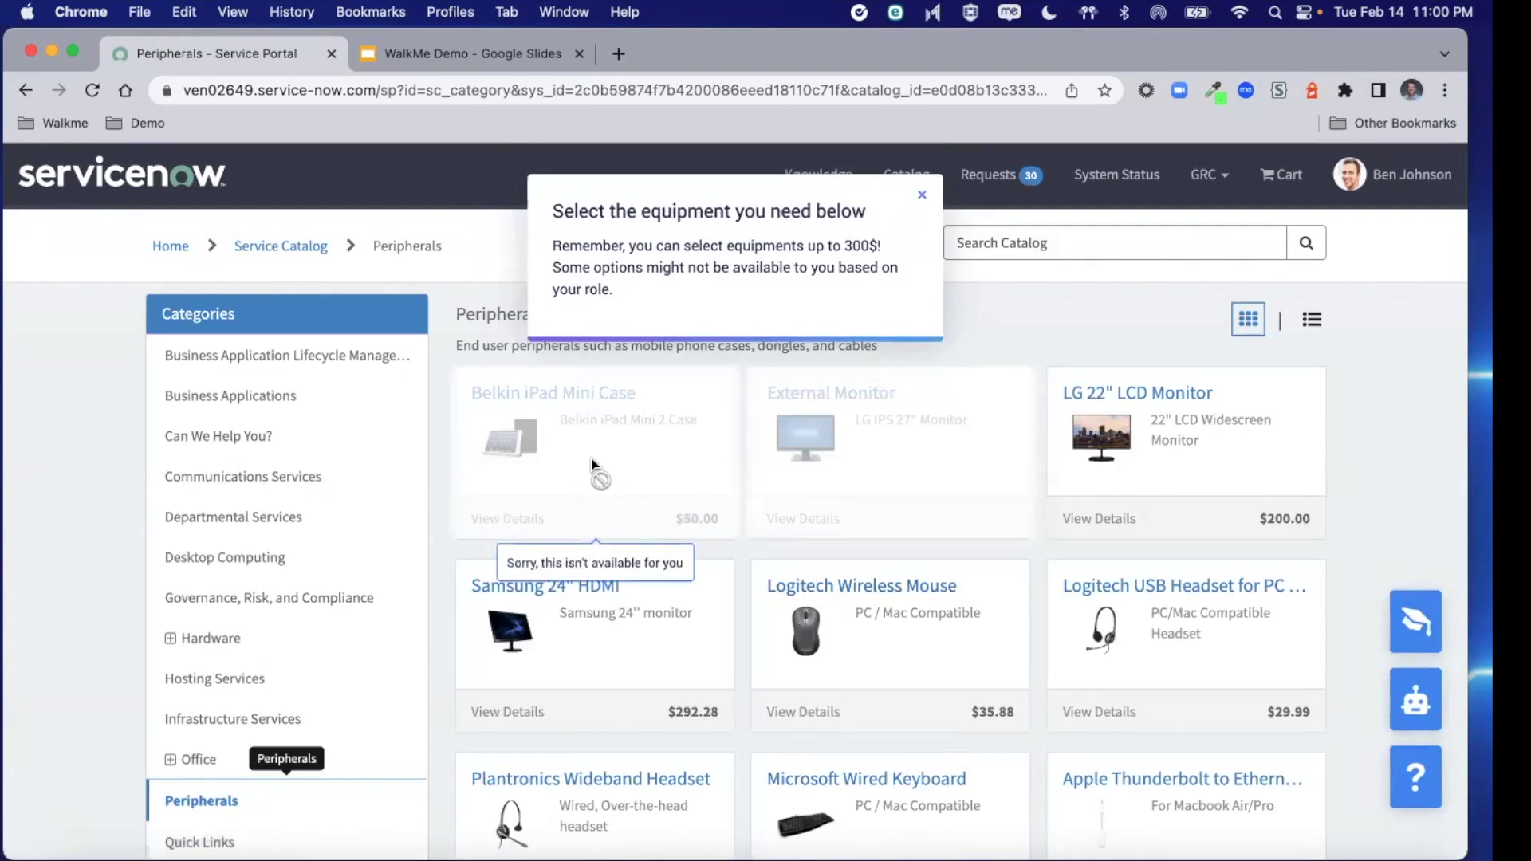
mouse_move(813, 469)
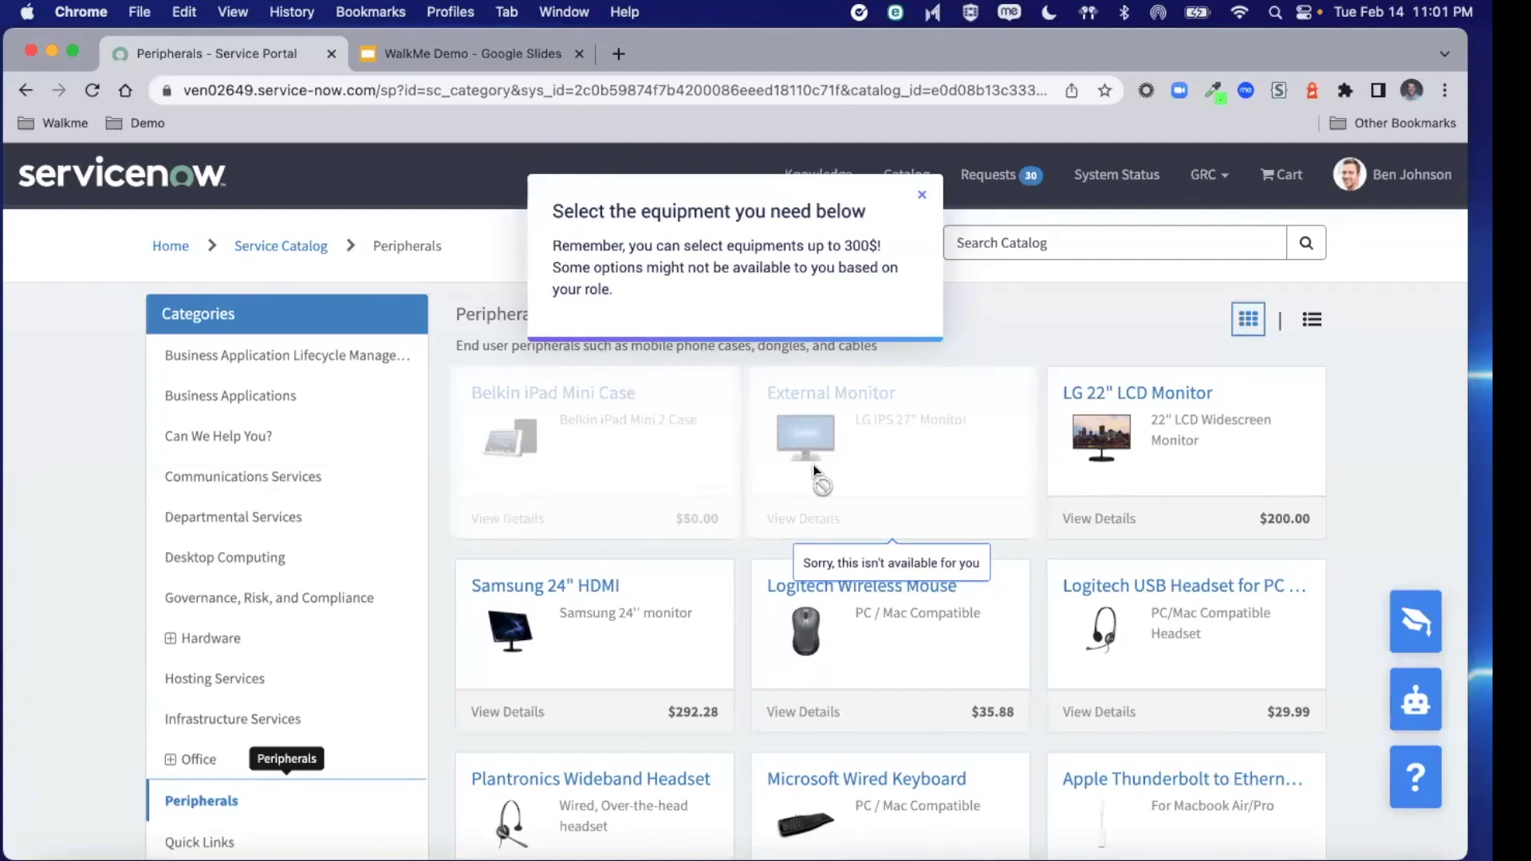
Add the LG 22" LCD Monitor to the cart and decline selecting more items
left_click(1192, 437)
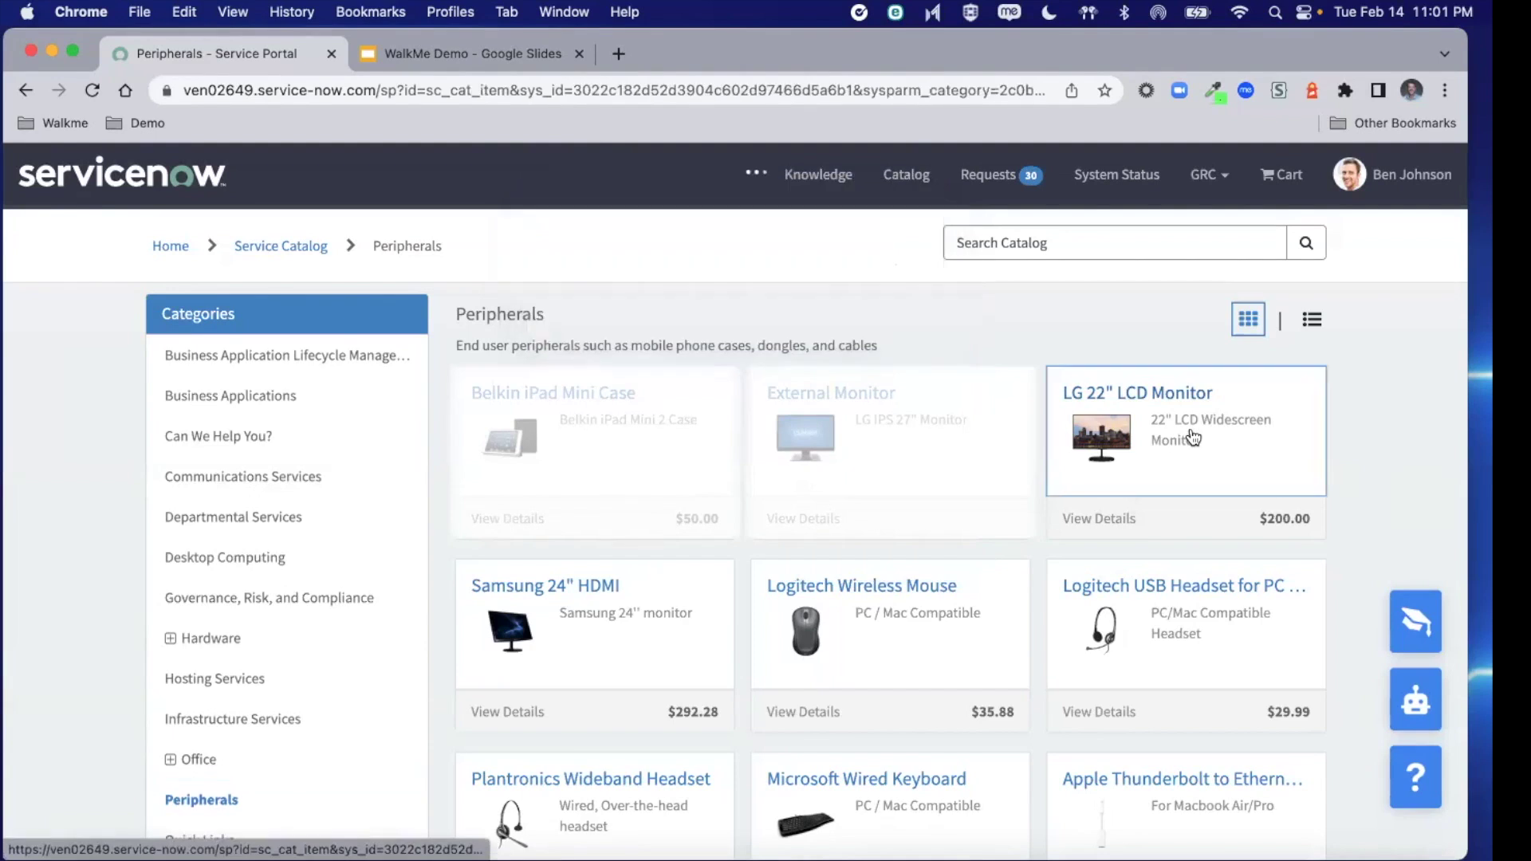
left_click(1192, 455)
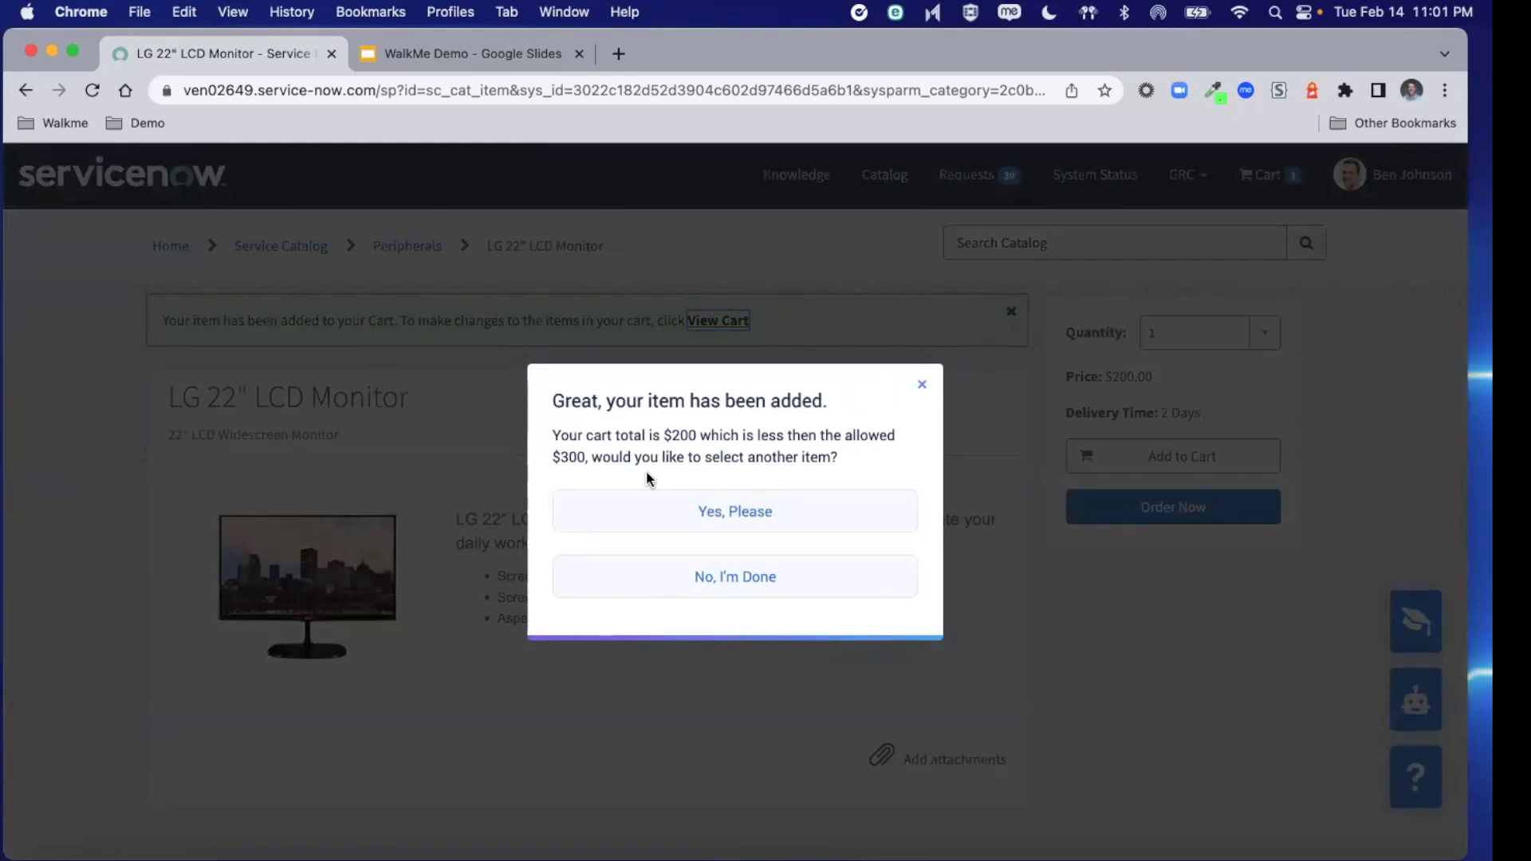
left_click(764, 575)
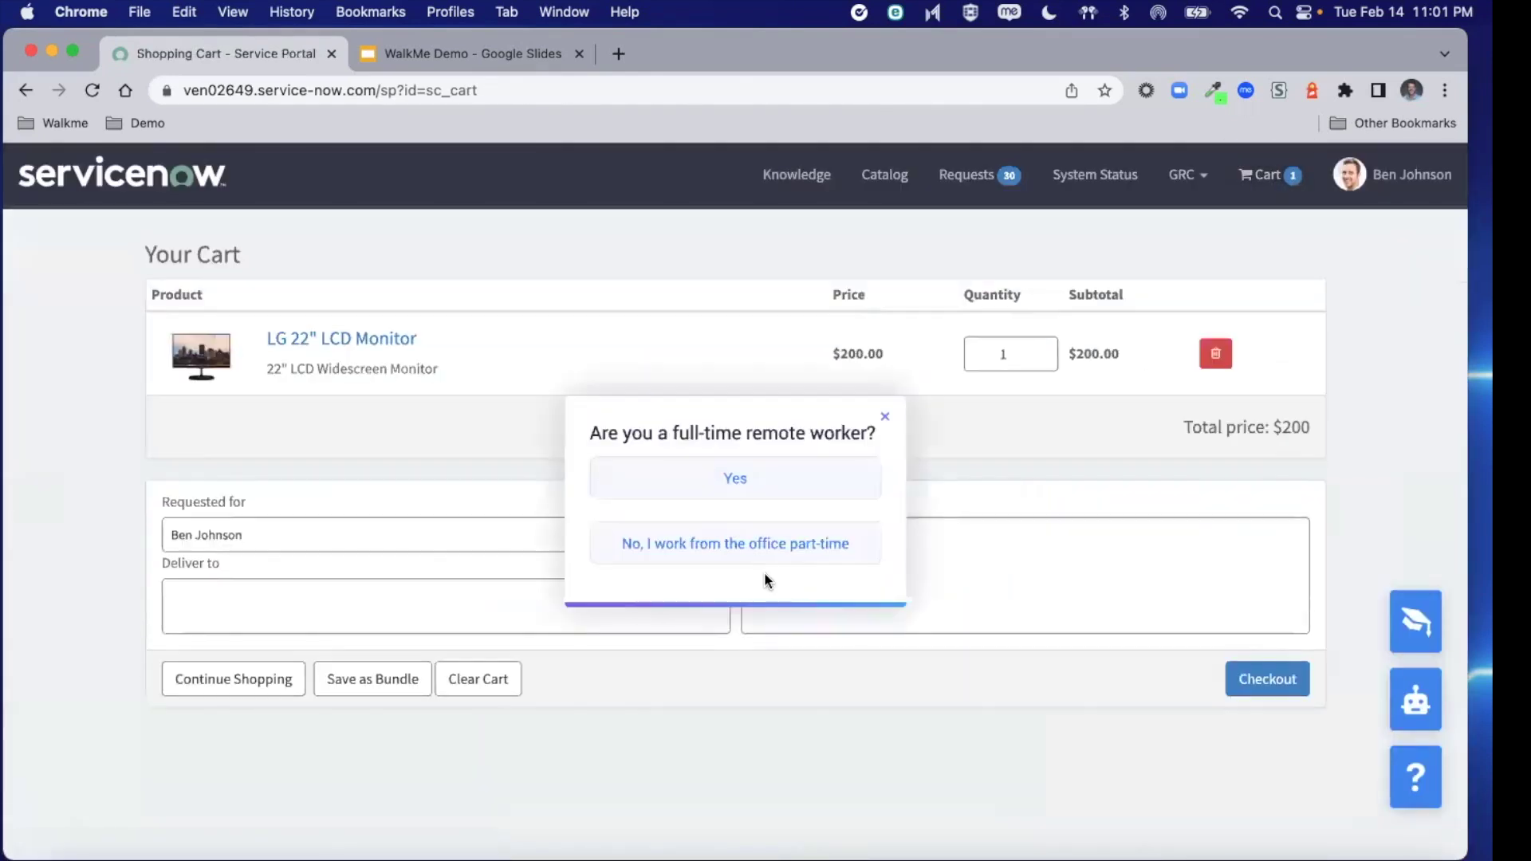
Confirm full-time remote work and enter the home delivery address
left_click(734, 479)
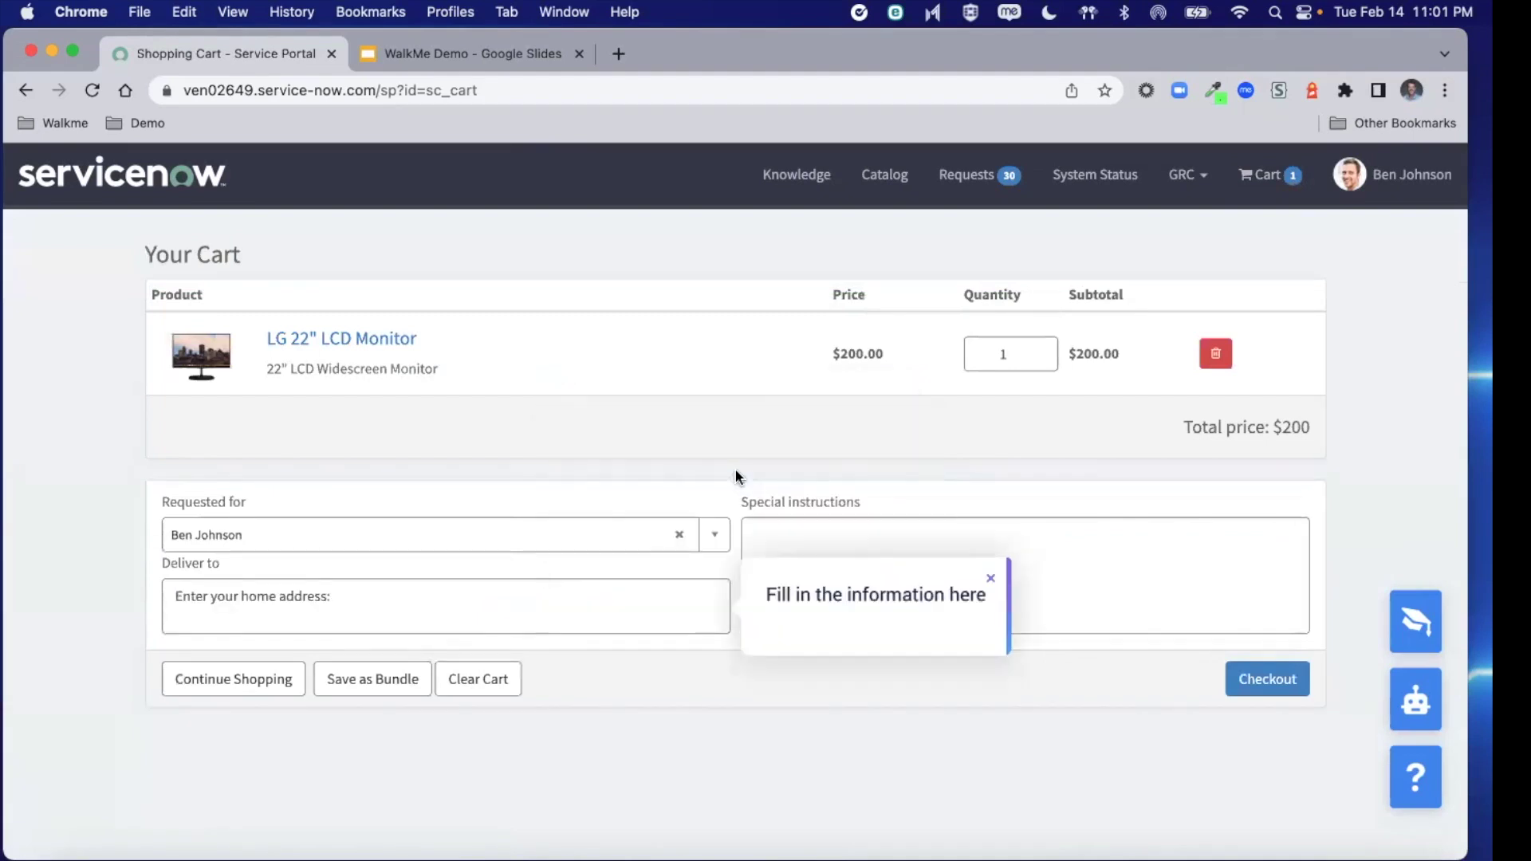
left_click(372, 598)
type("1 Infinite Loop Dr")
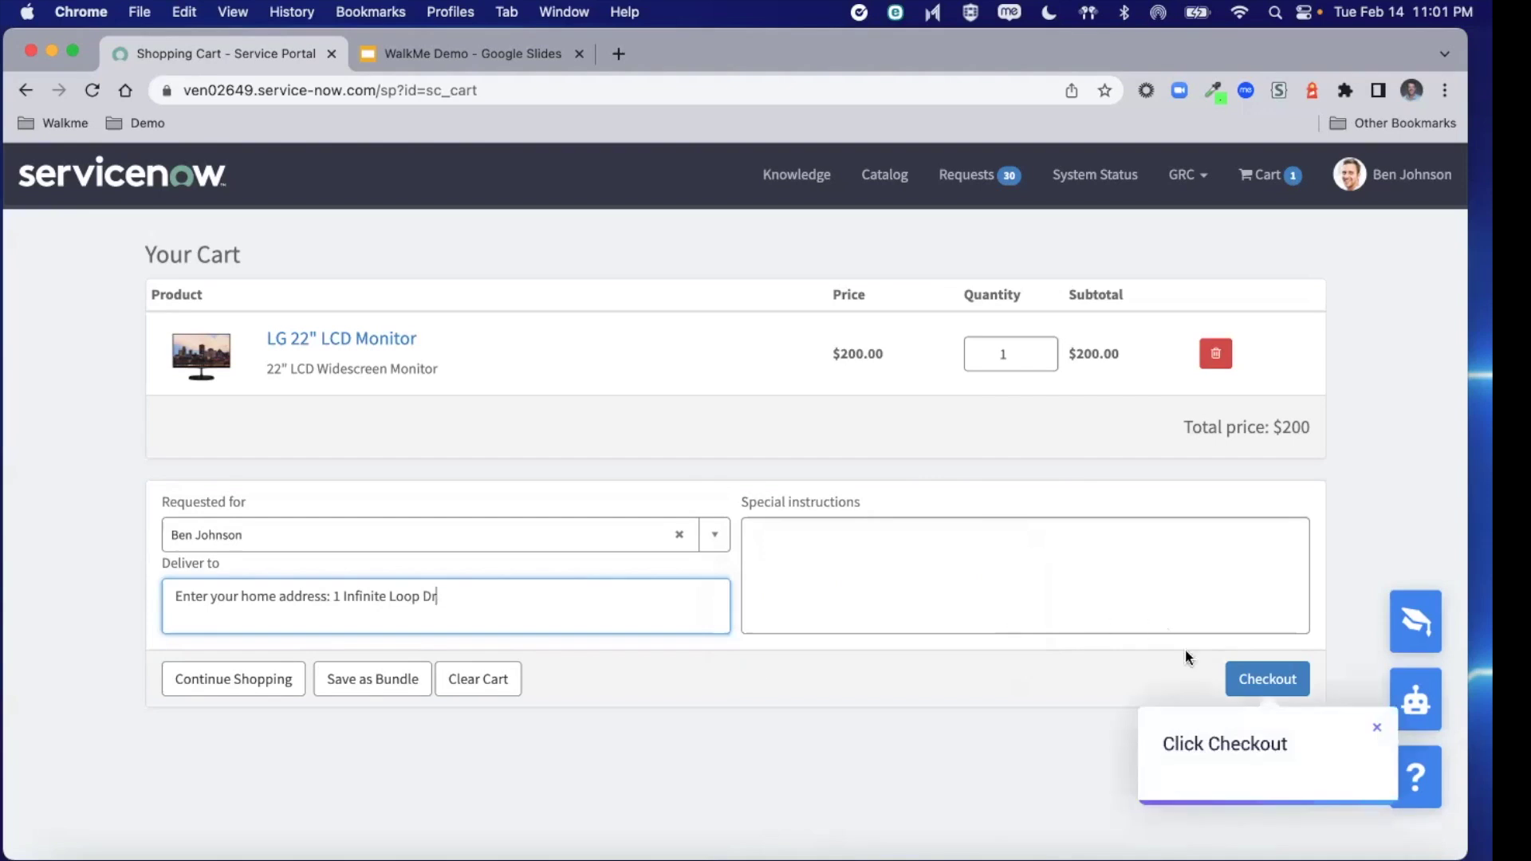
Check out the LG monitor order from the ServiceNow cart
left_click(1264, 680)
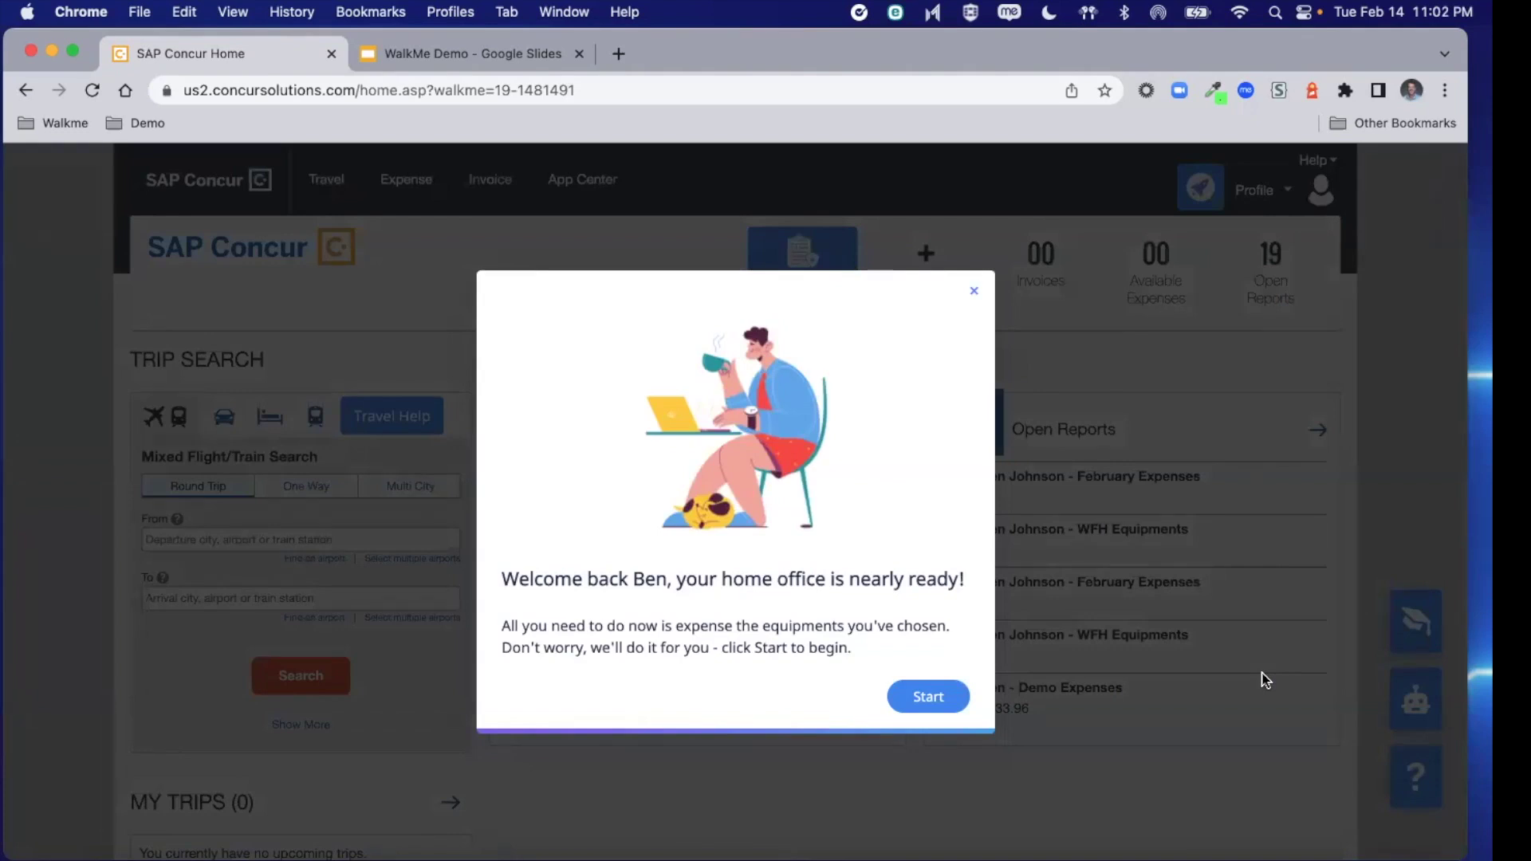
Let the guide prefill the Equipment expense, dismiss the review reminder, and review the form
left_click(961, 696)
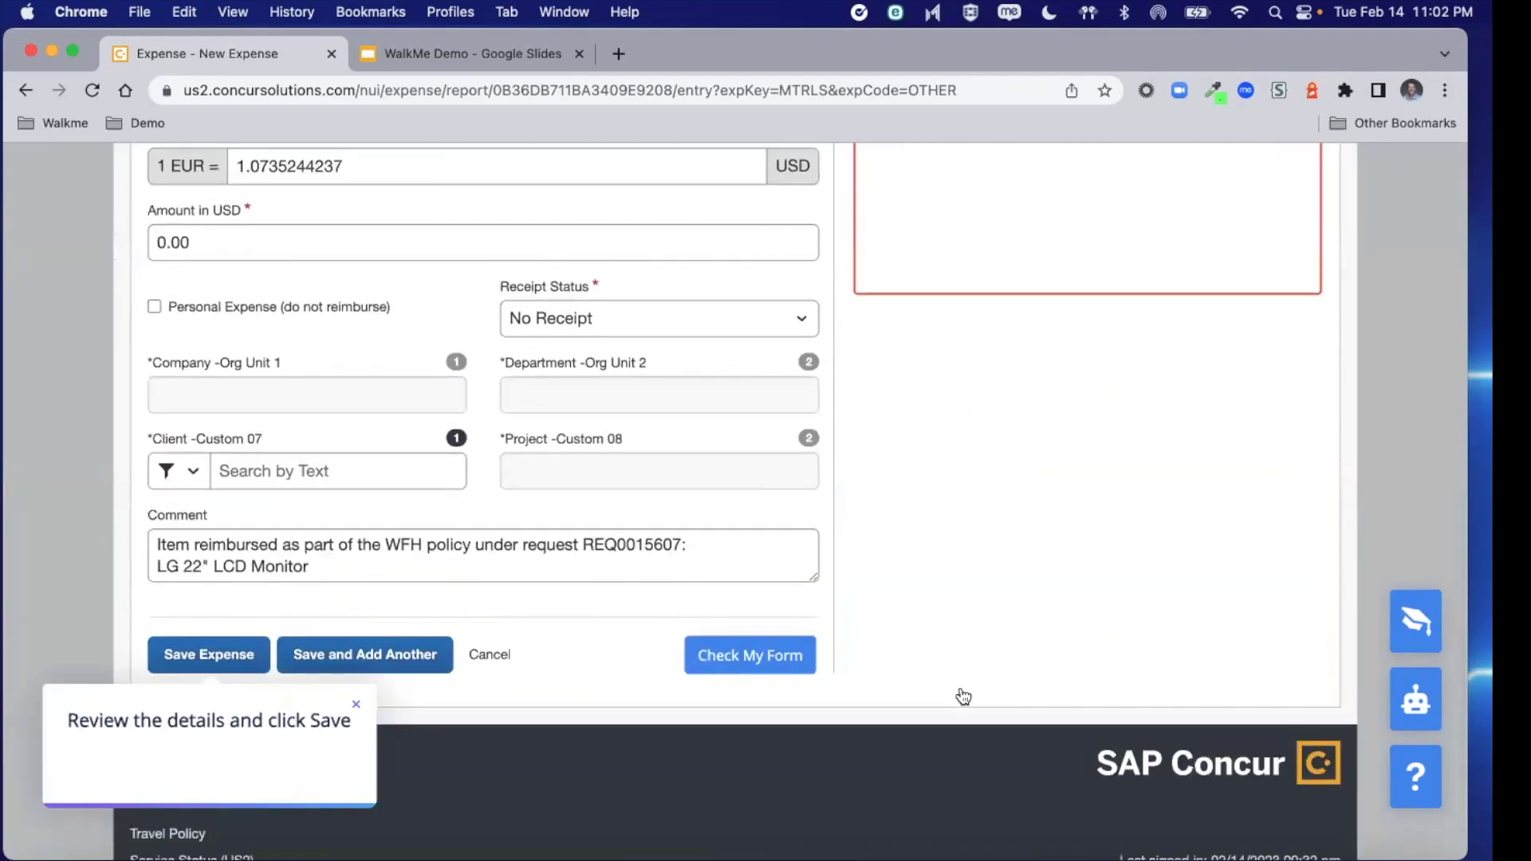
left_click(356, 707)
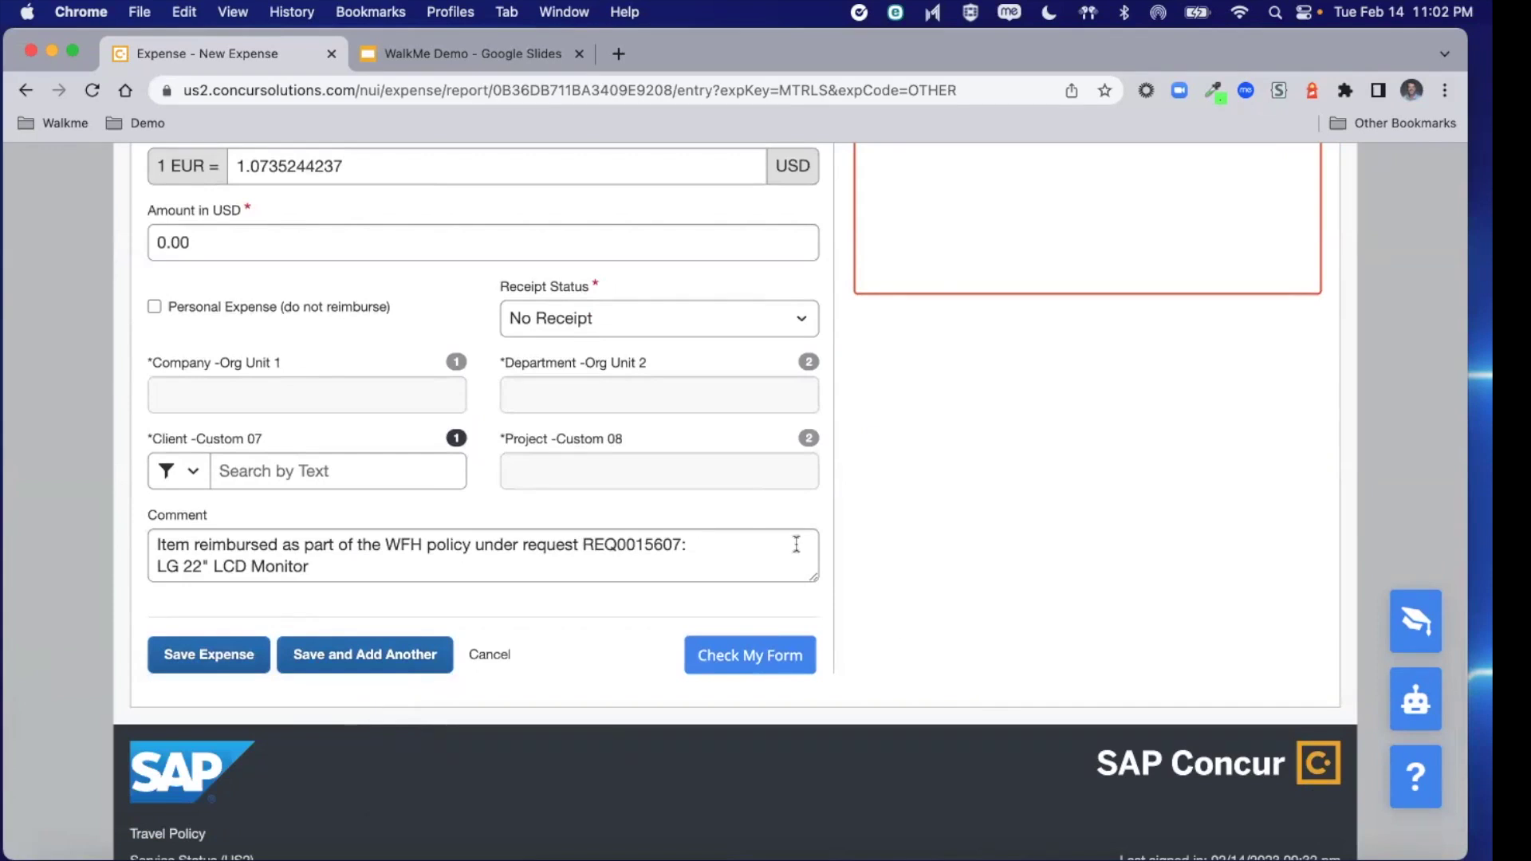
scroll(926, 630, "up", 2)
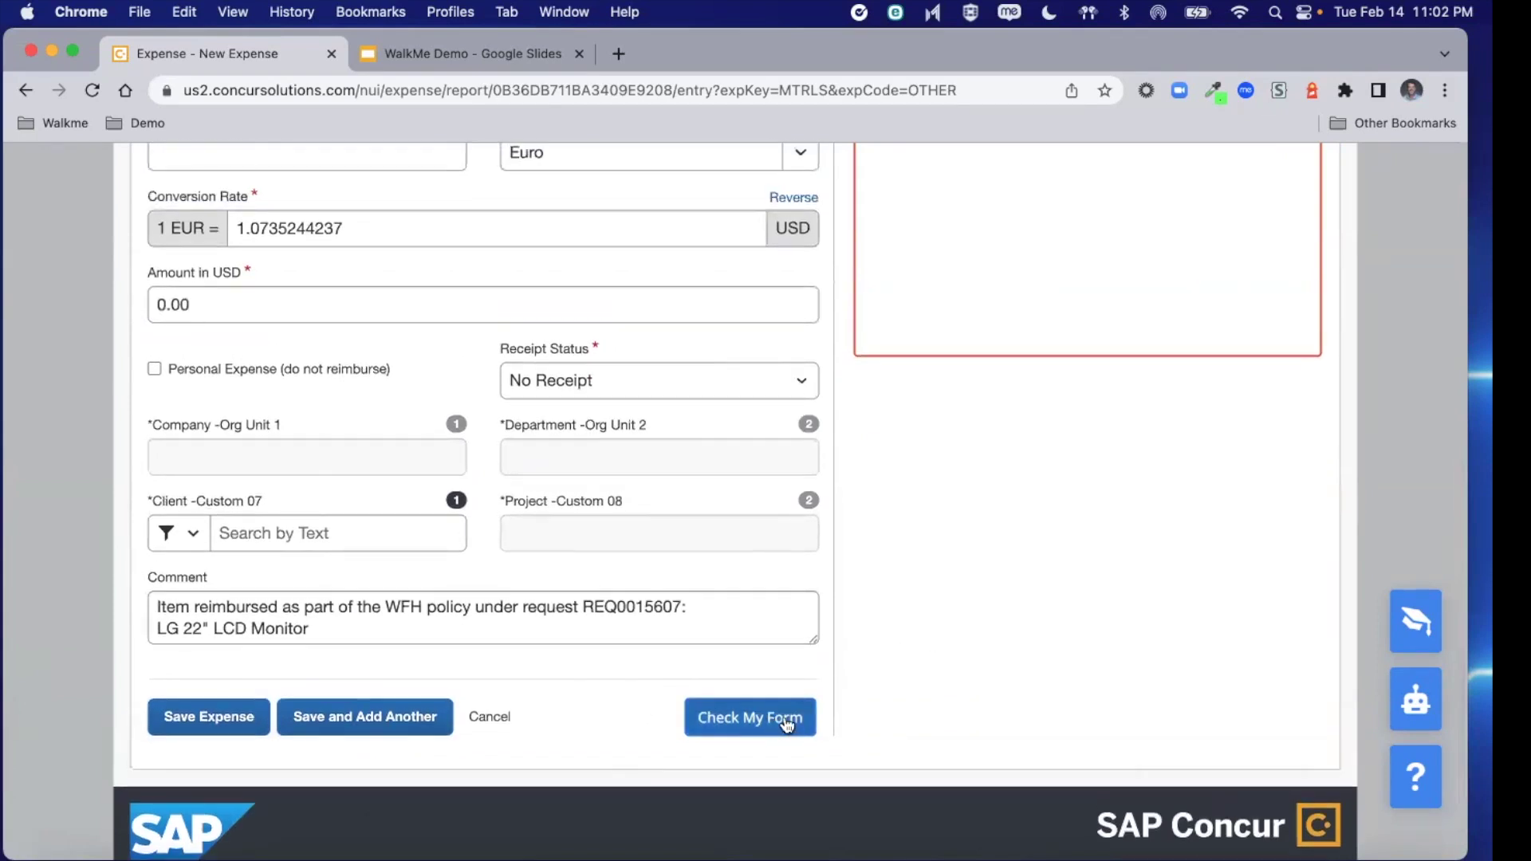
scroll(951, 568, "up", 5)
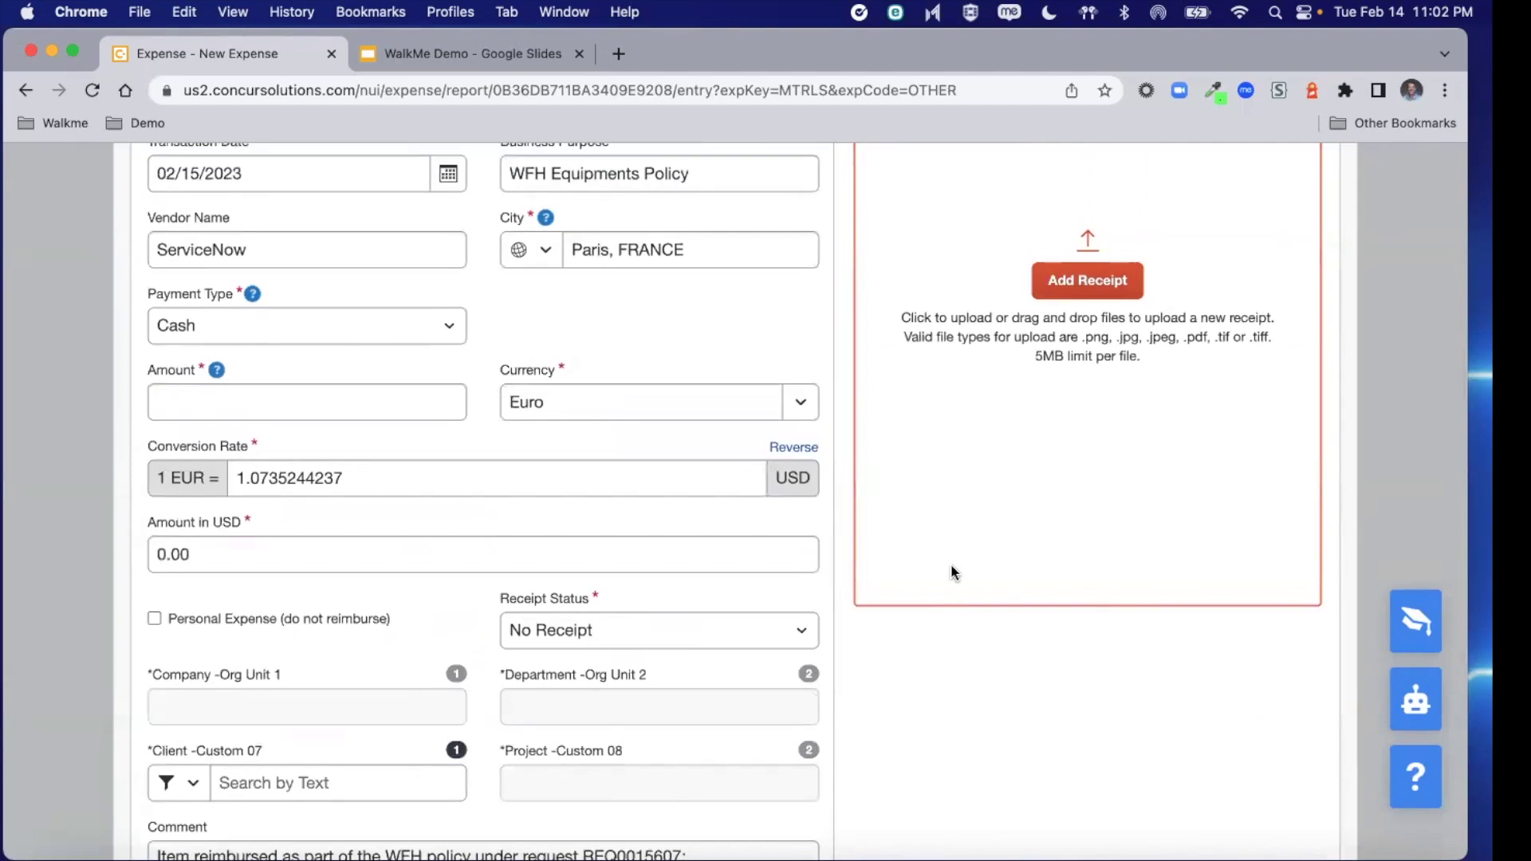
scroll(953, 573, "up", 2)
scroll(950, 571, "down", 5)
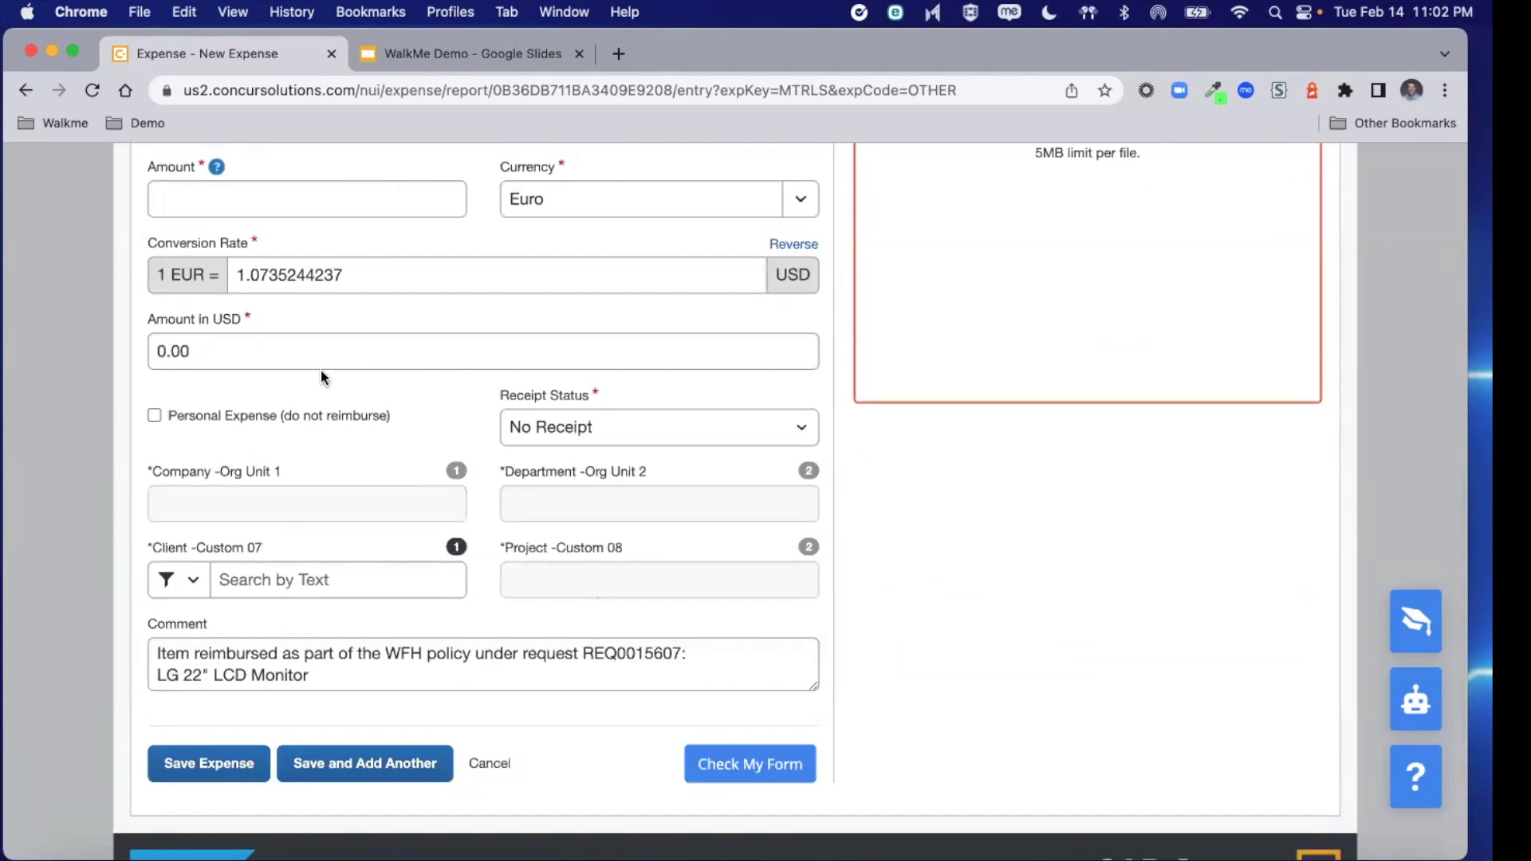
scroll(303, 389, "up", 1)
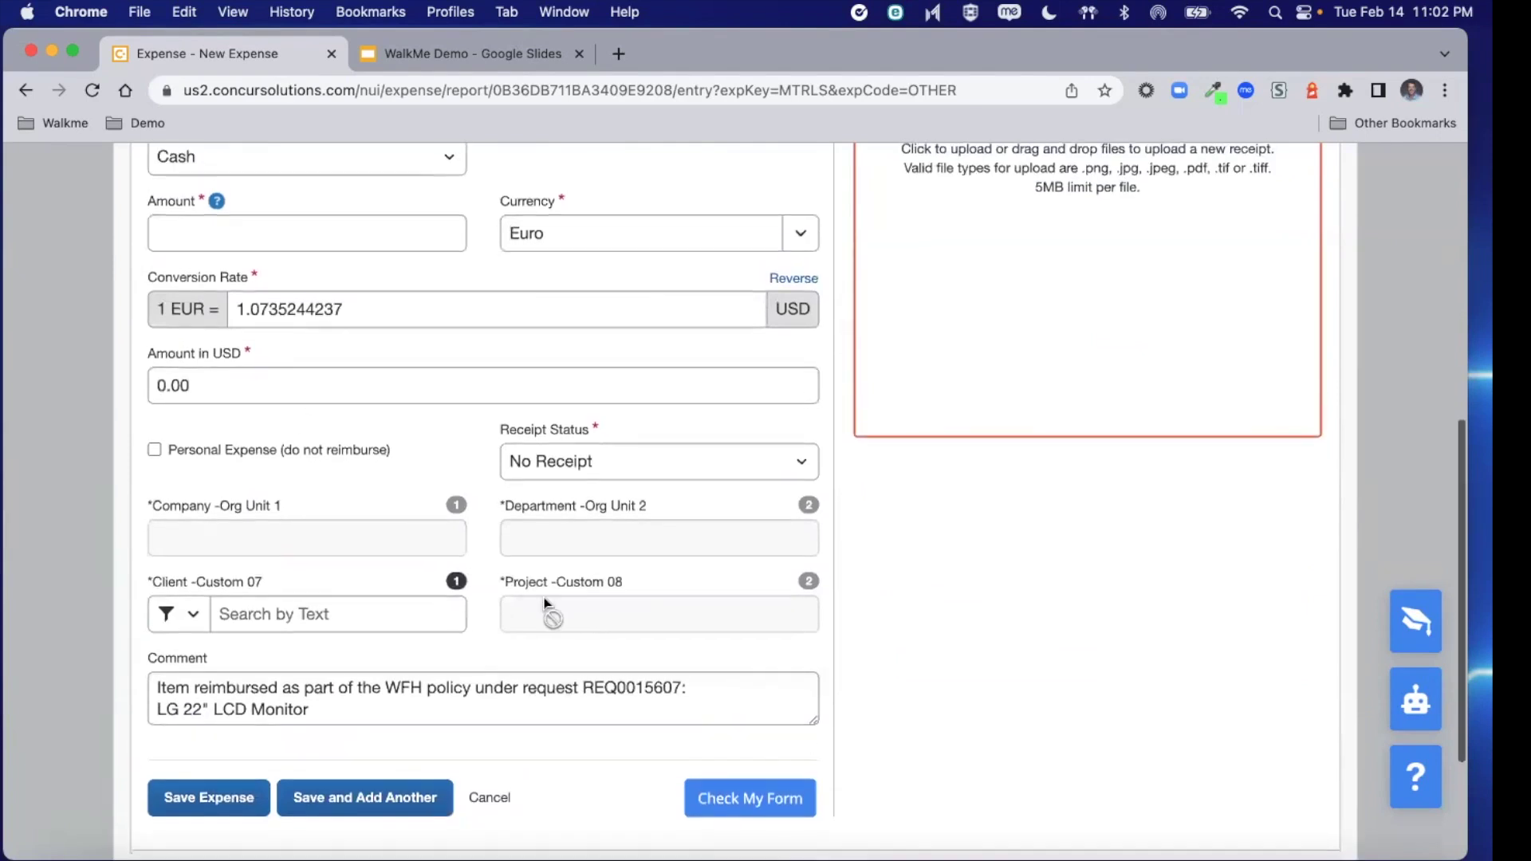
Run Check My Form to reveal the missing Amount, then stop the amount guidance
left_click(756, 798)
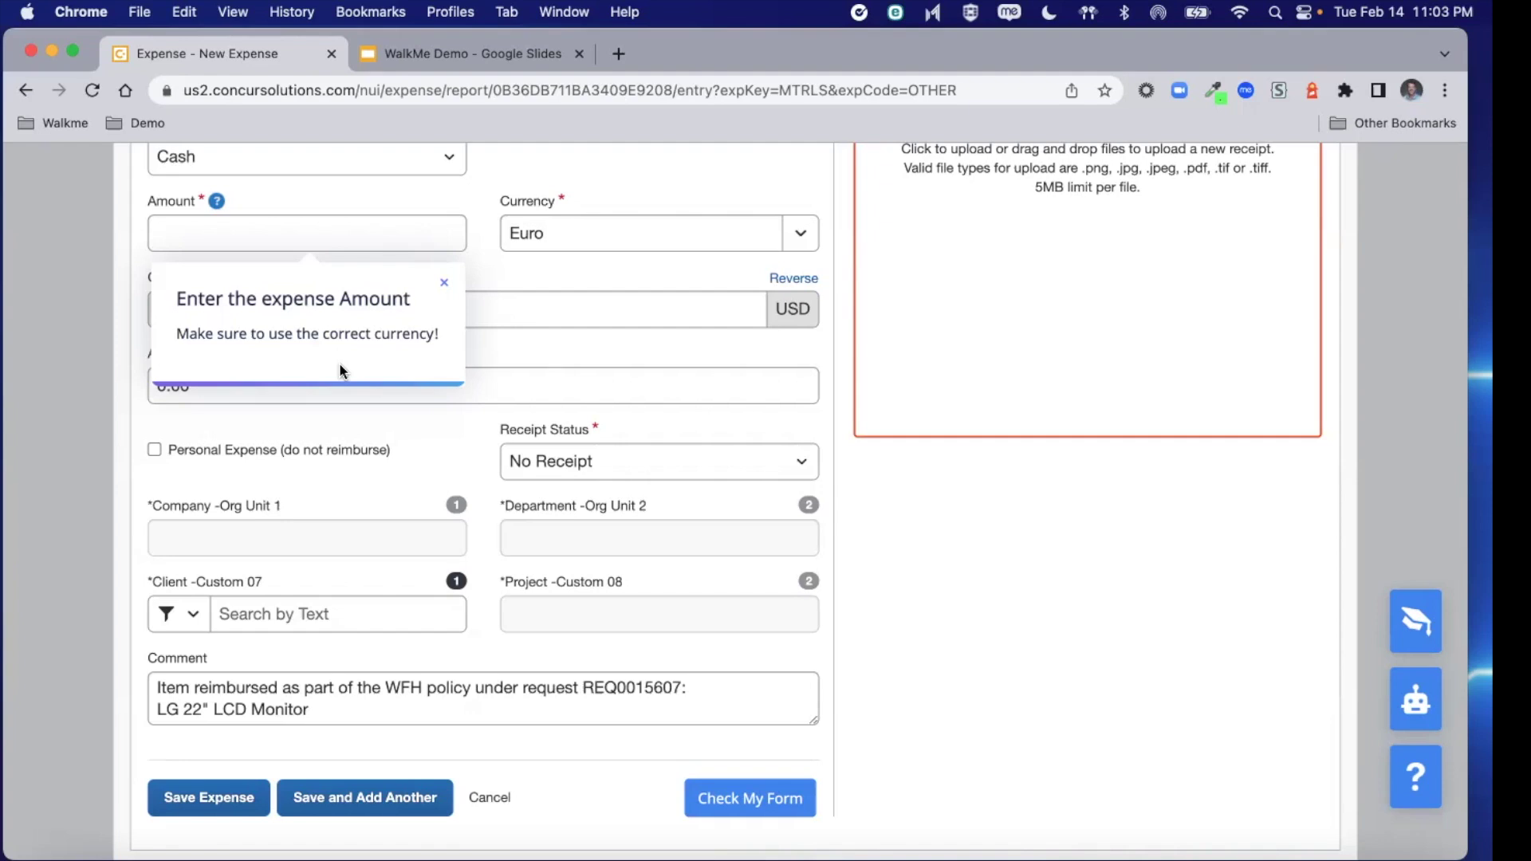
left_click(446, 285)
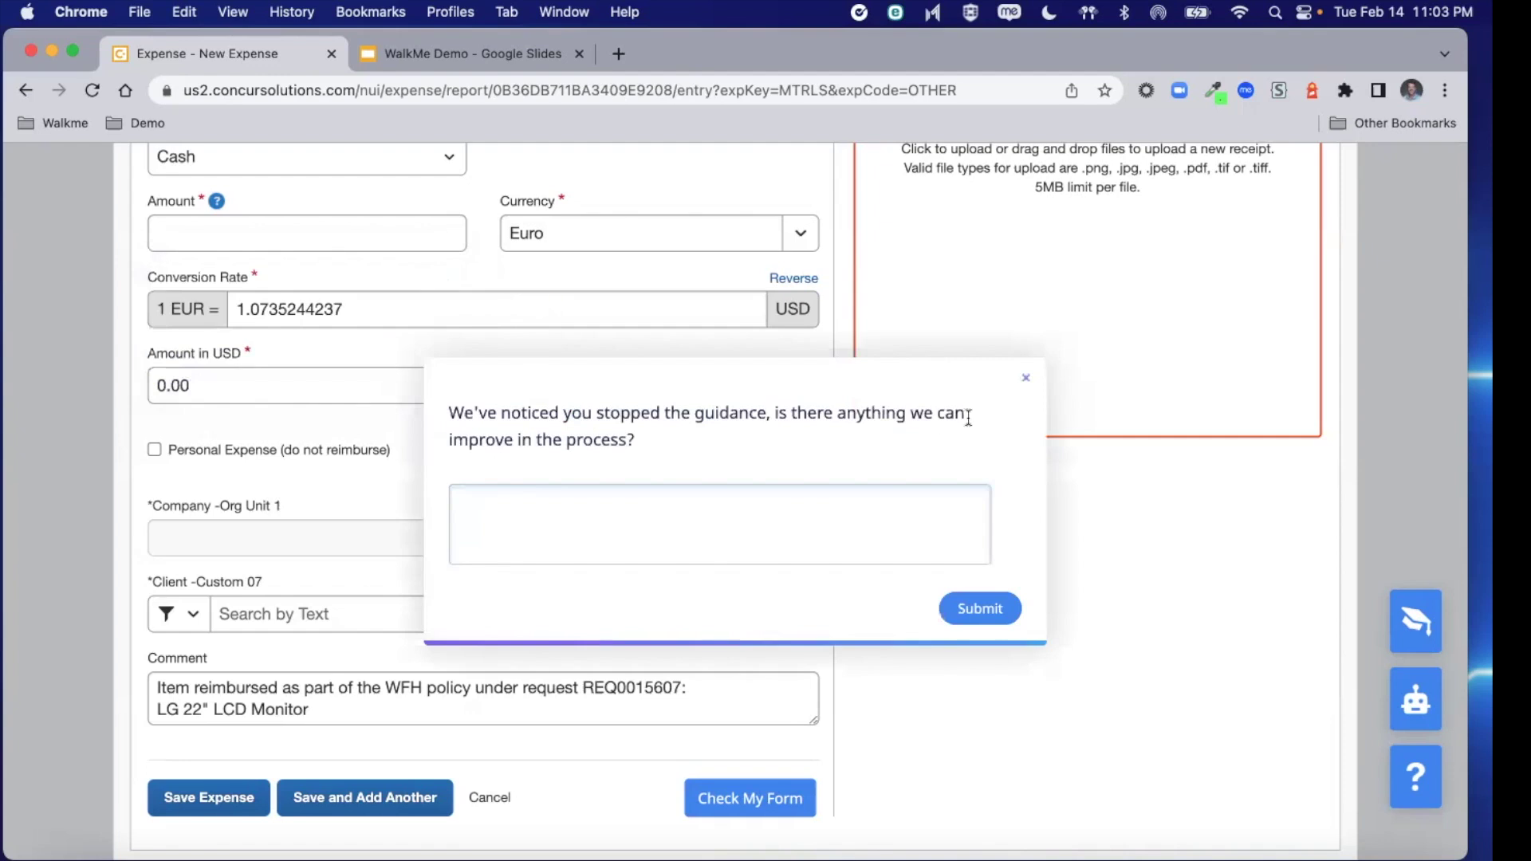
Dismiss the feedback prompt, toggle the help panel, and switch to the Concur Home window
left_click(1027, 378)
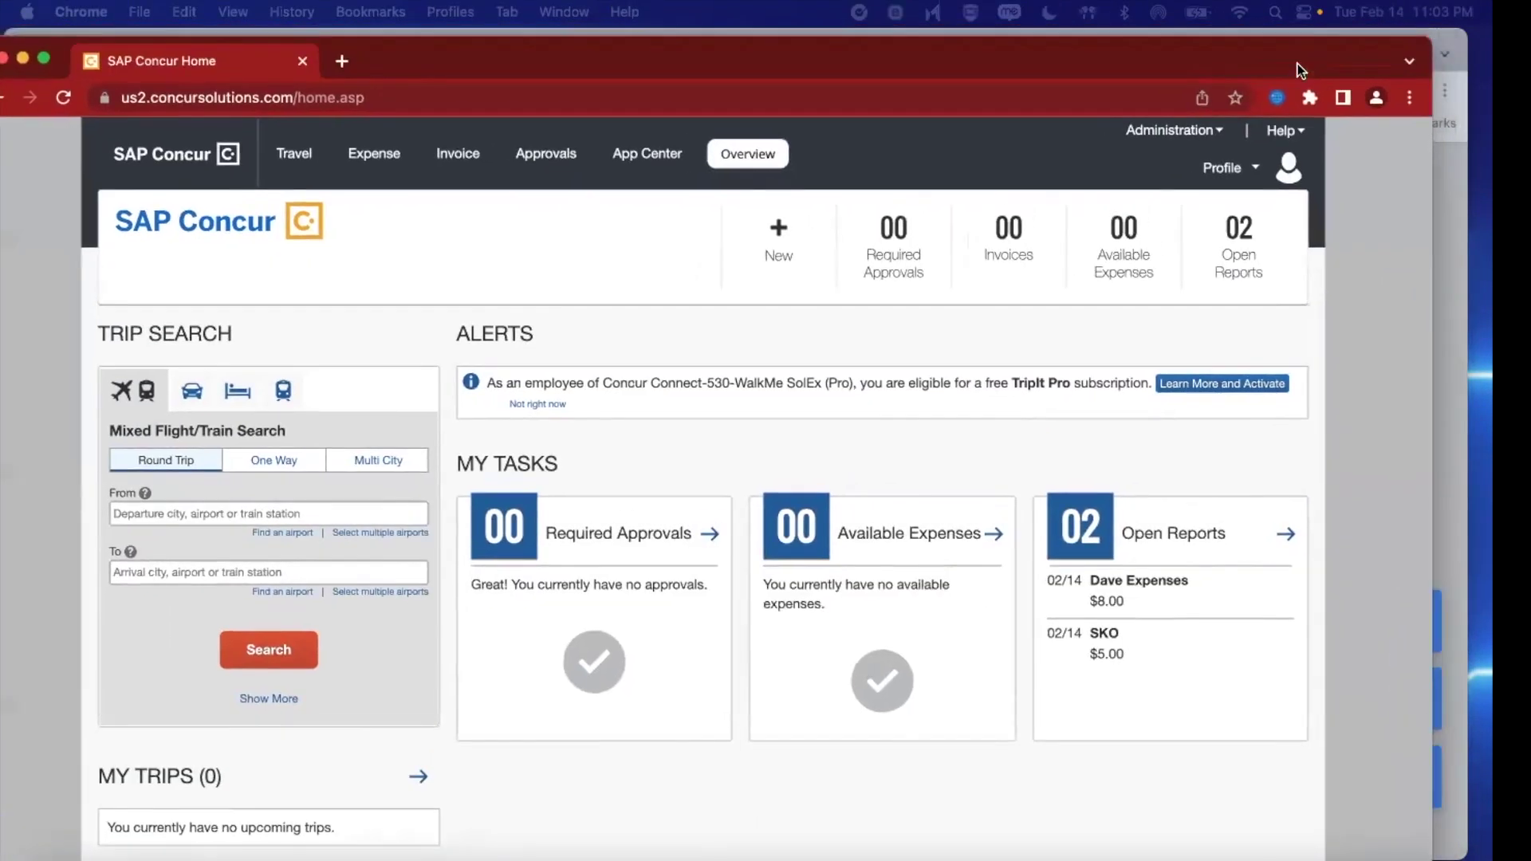
left_click_drag(1298, 64, 1346, 54)
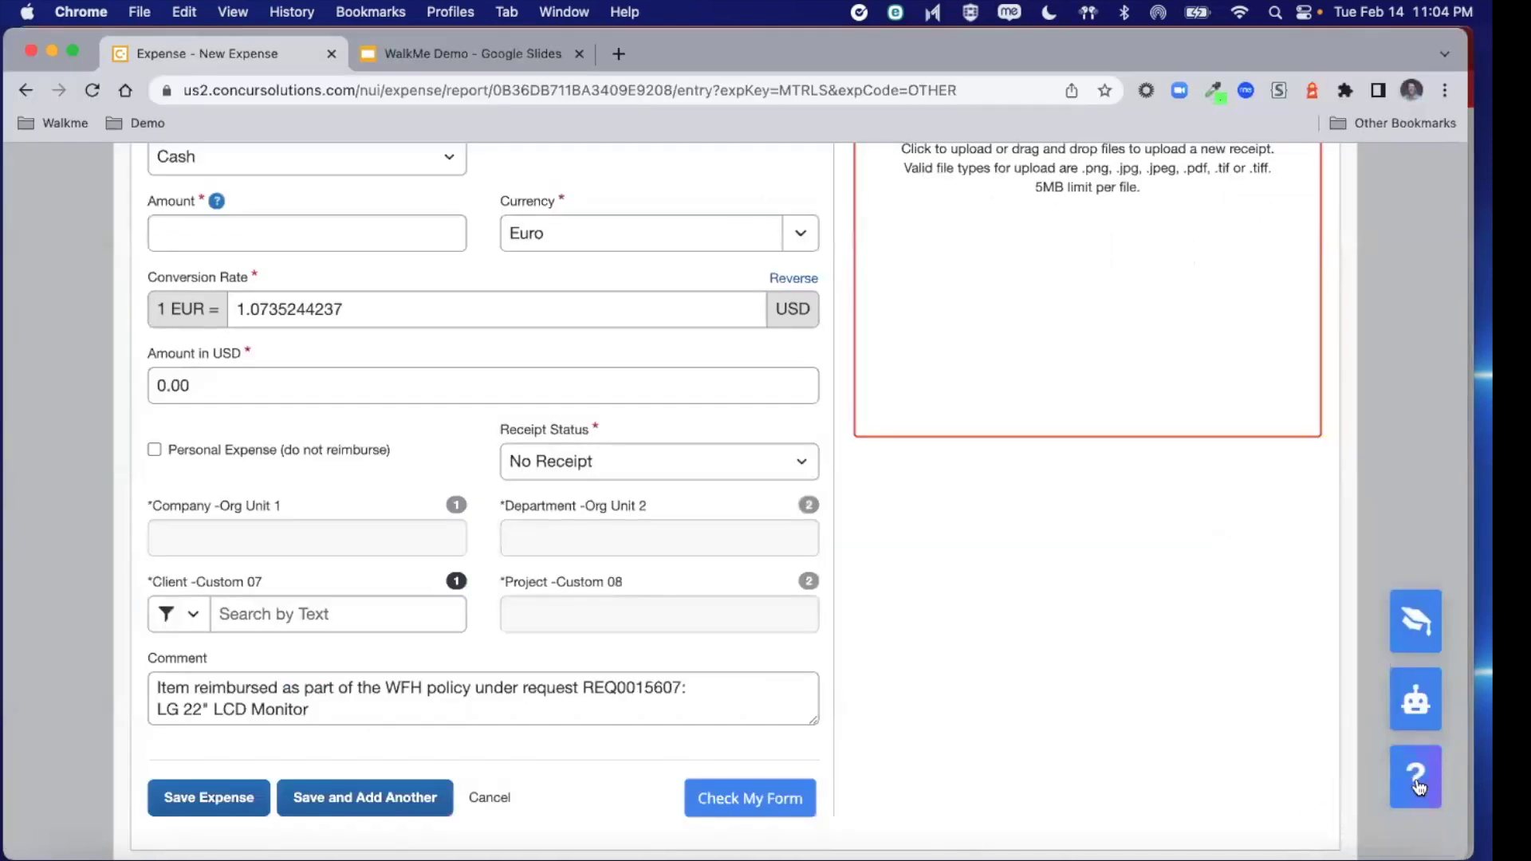
left_click(1416, 778)
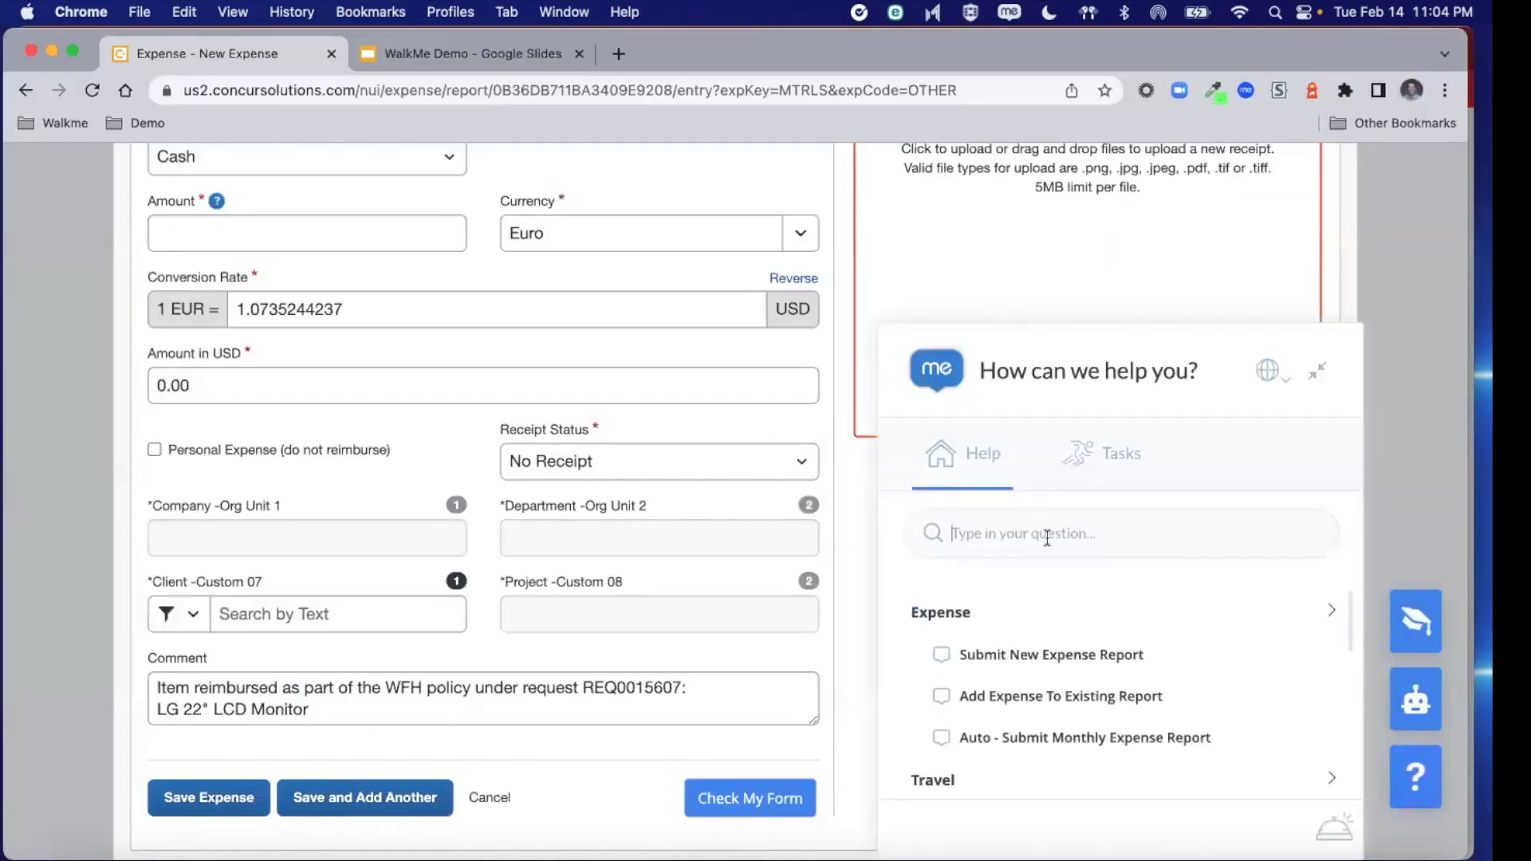
left_click(1317, 372)
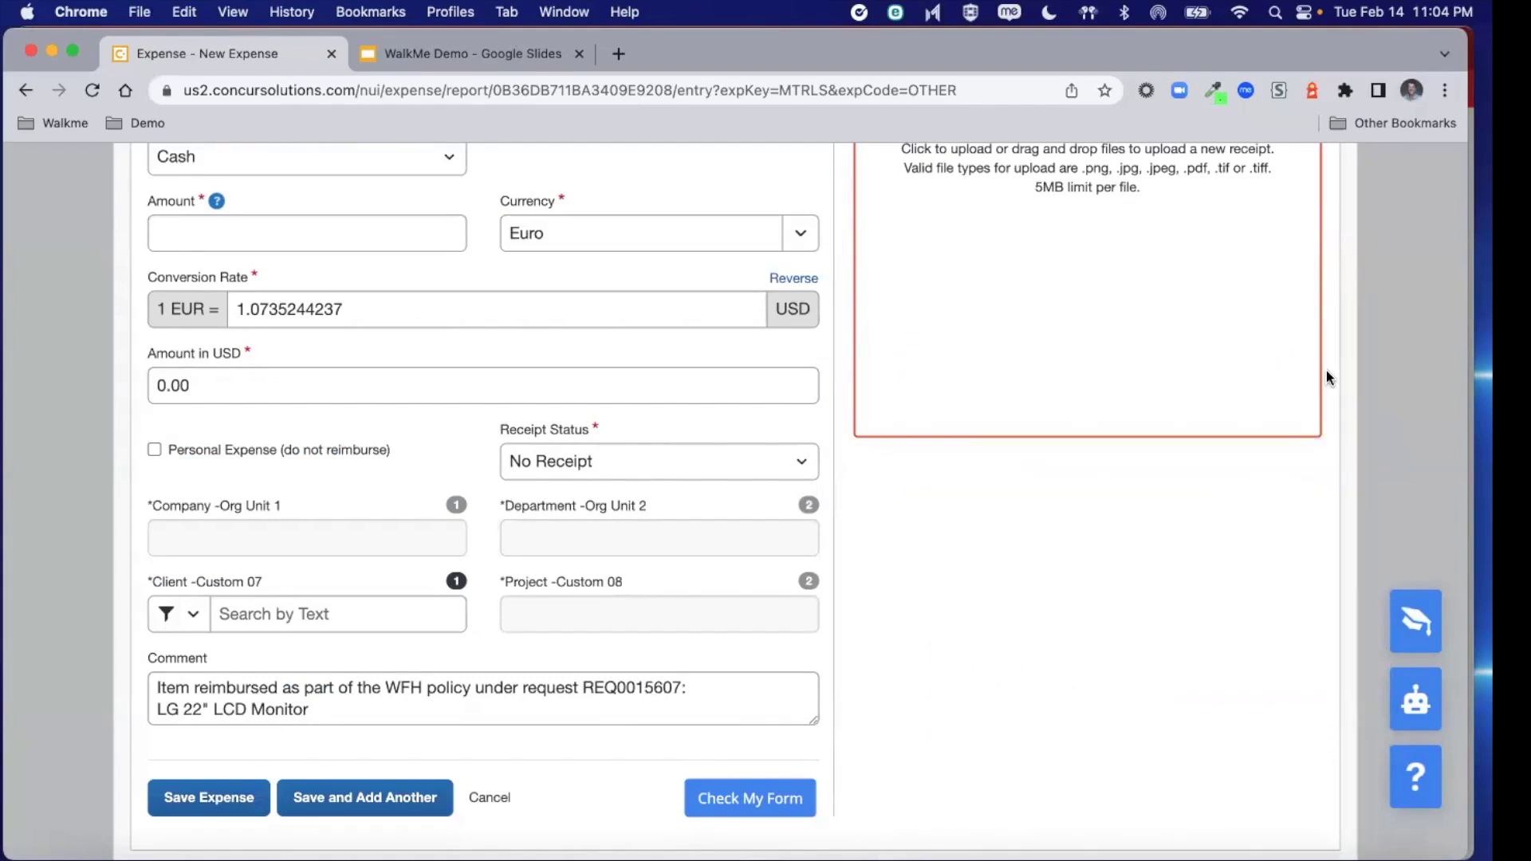
key("super+Tab")
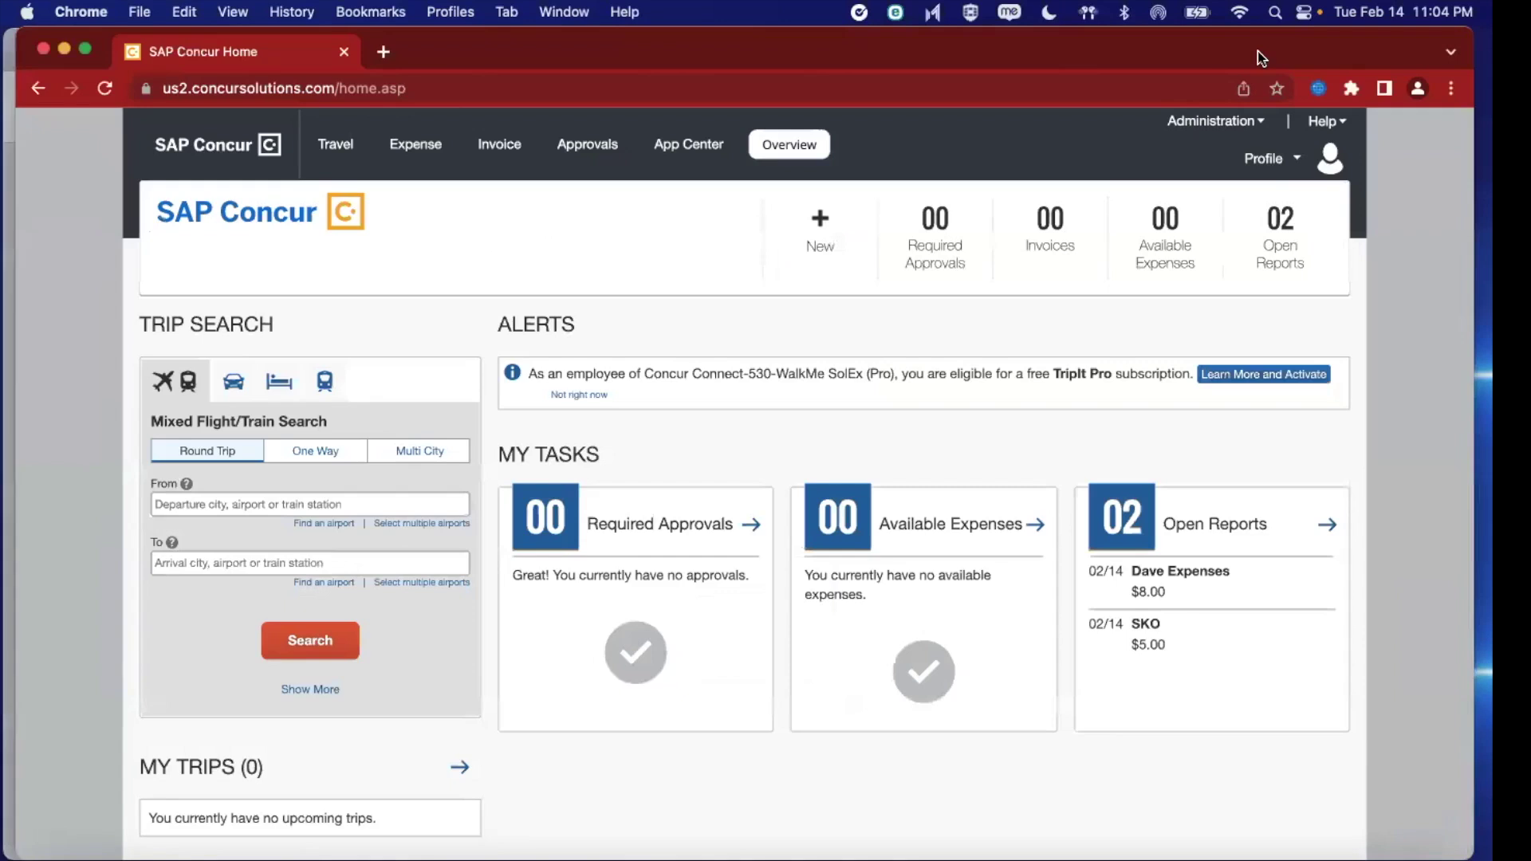
Wait on the Concur home page for the 'Where did the WalkMe help widget go!?' announcement
mouse_move(1174, 99)
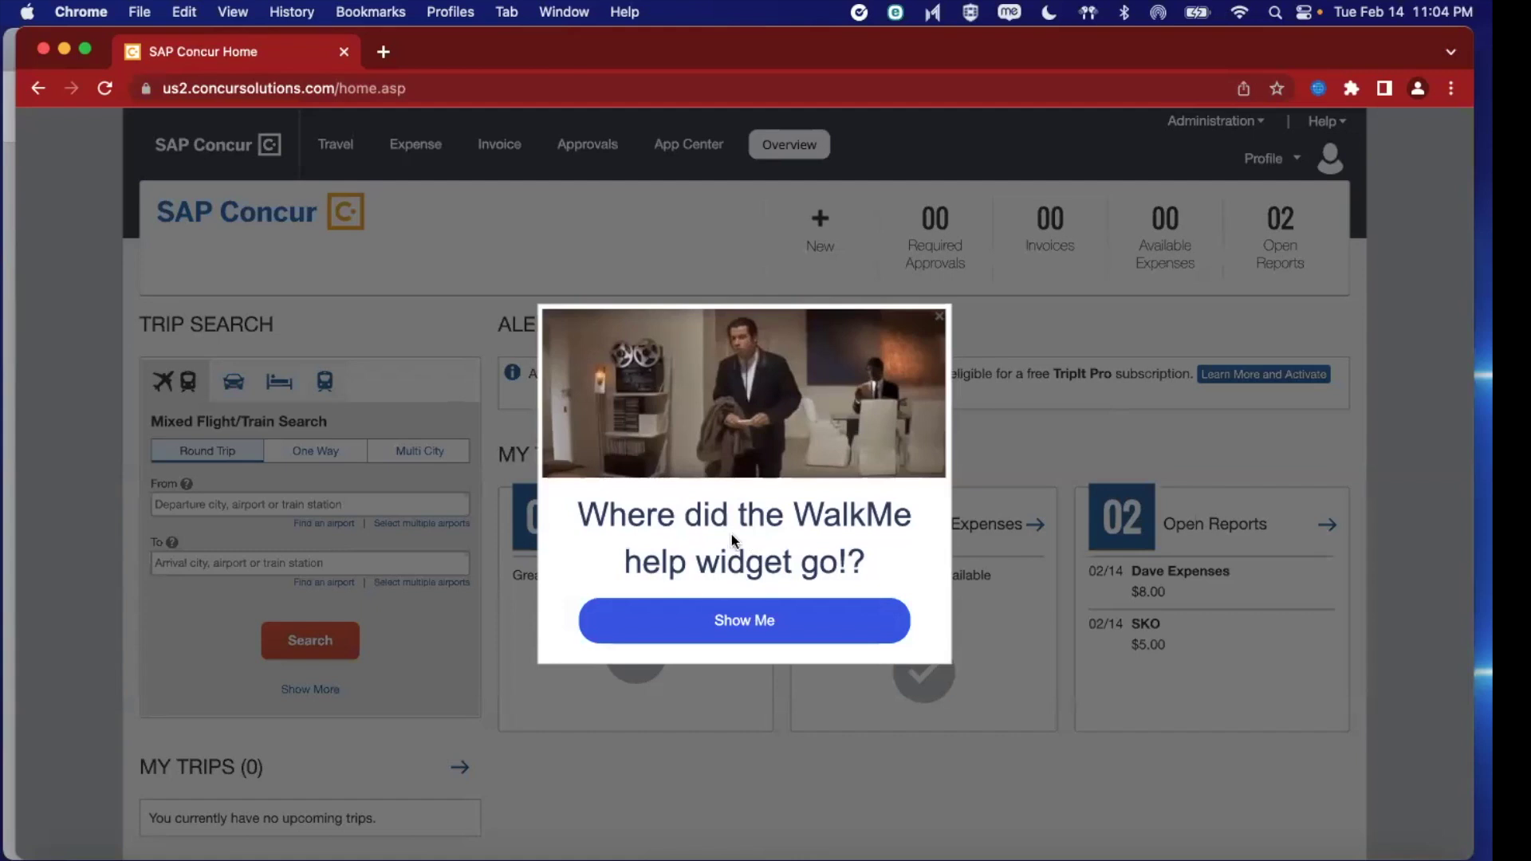
Follow Show Me, then launch Explore Interactive Help from the Help menu
left_click(776, 618)
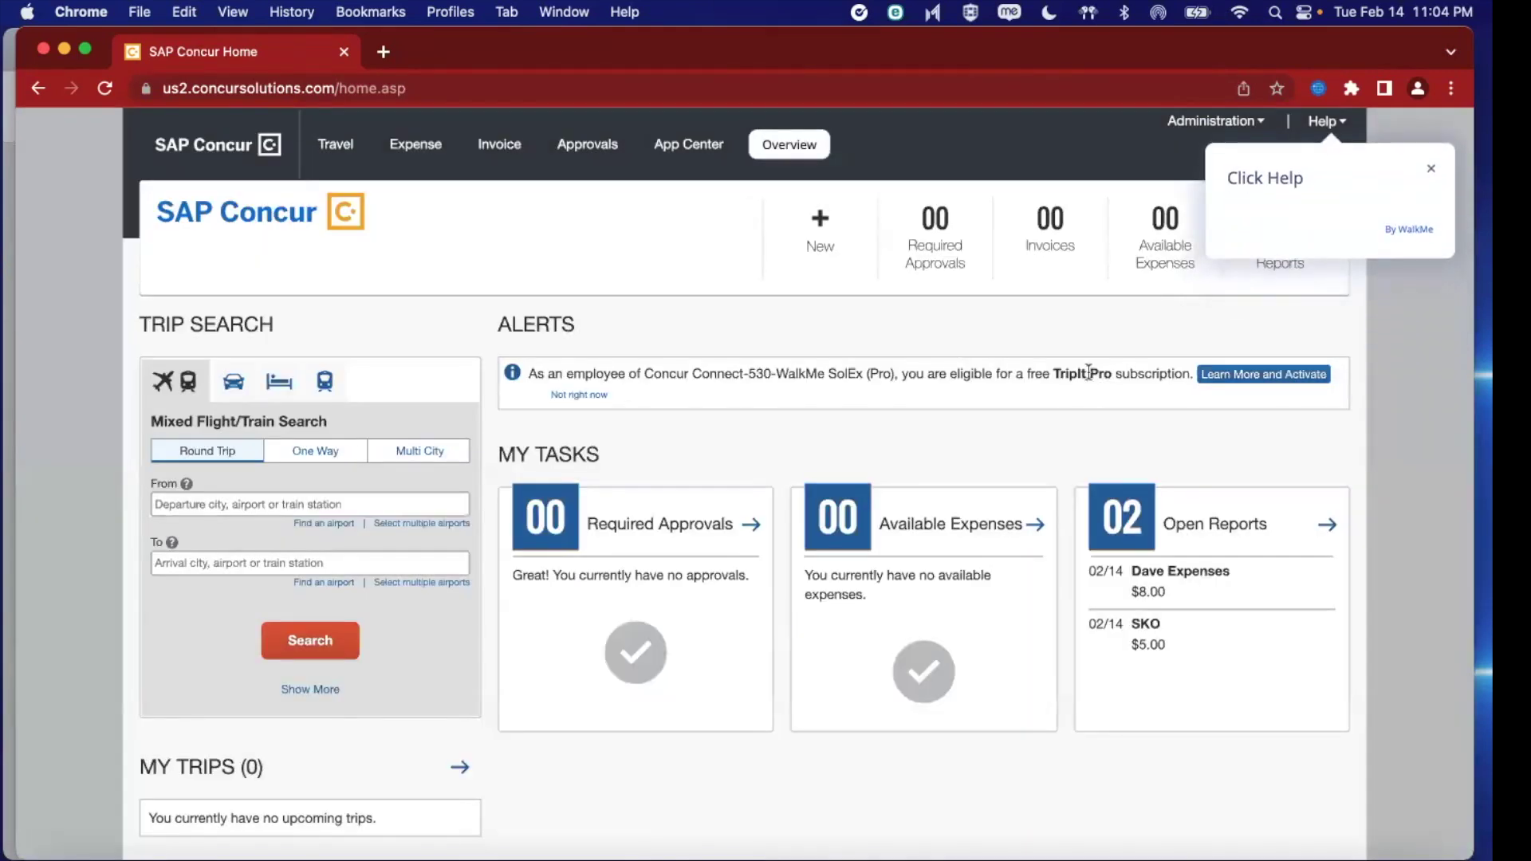
left_click(1321, 123)
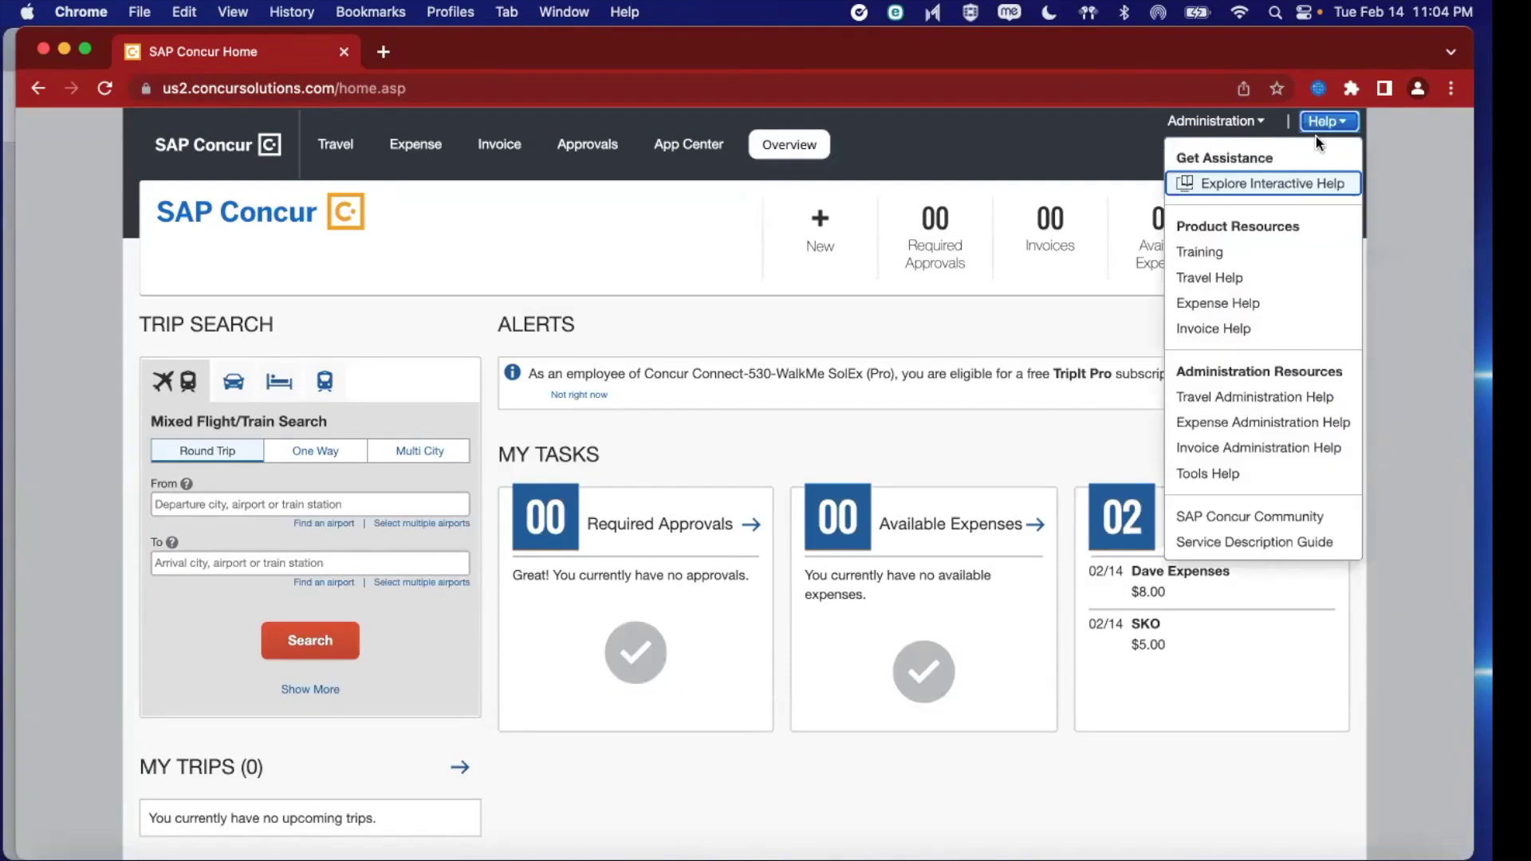
left_click(1264, 183)
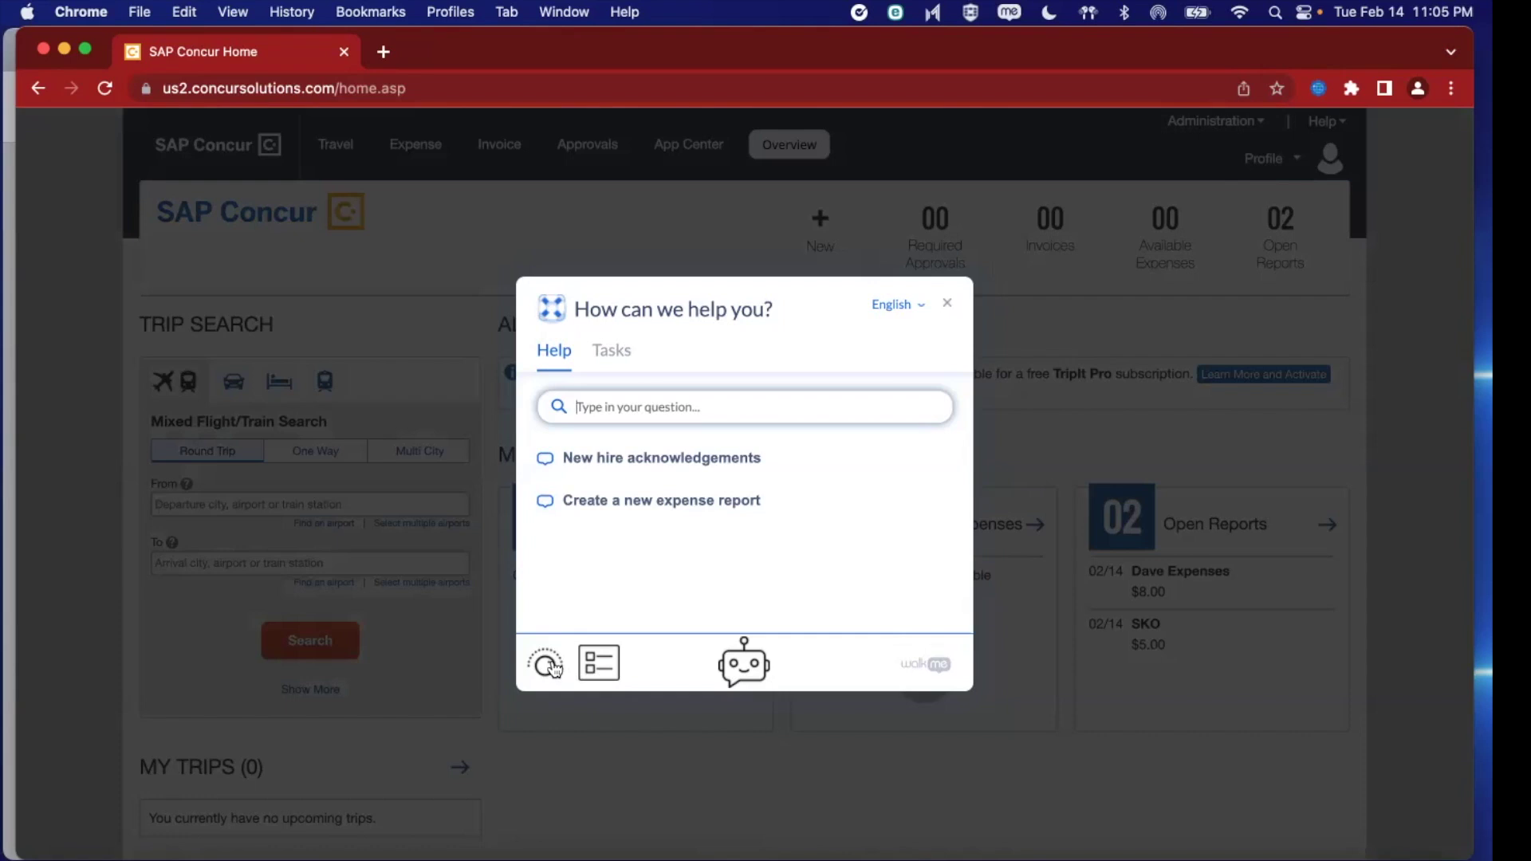
Set the WalkMe assistance preference to 'A lot!' (High) and confirm with Done
left_click(555, 669)
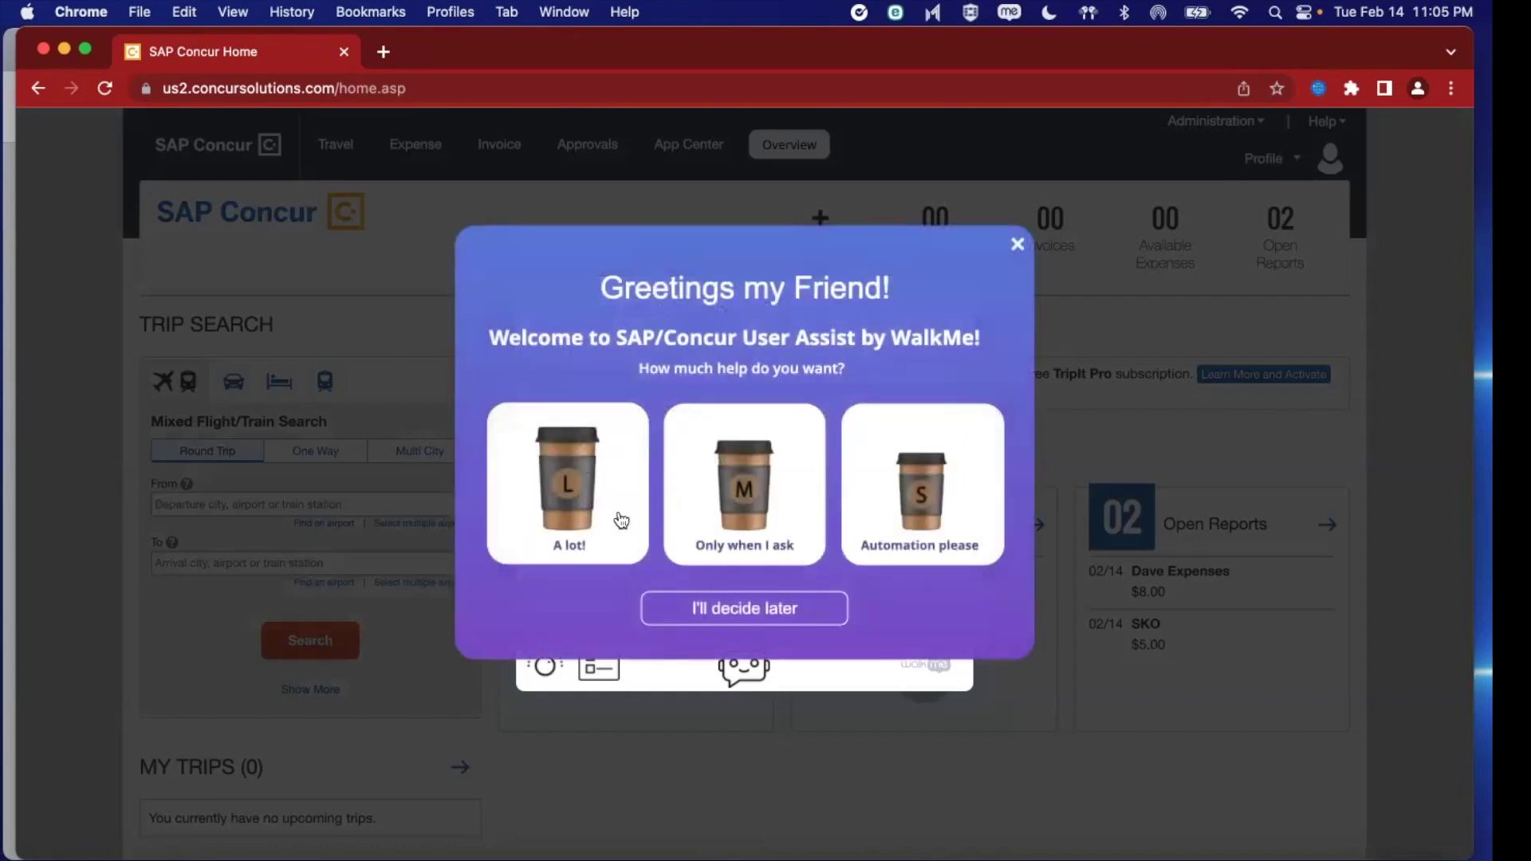
left_click(562, 494)
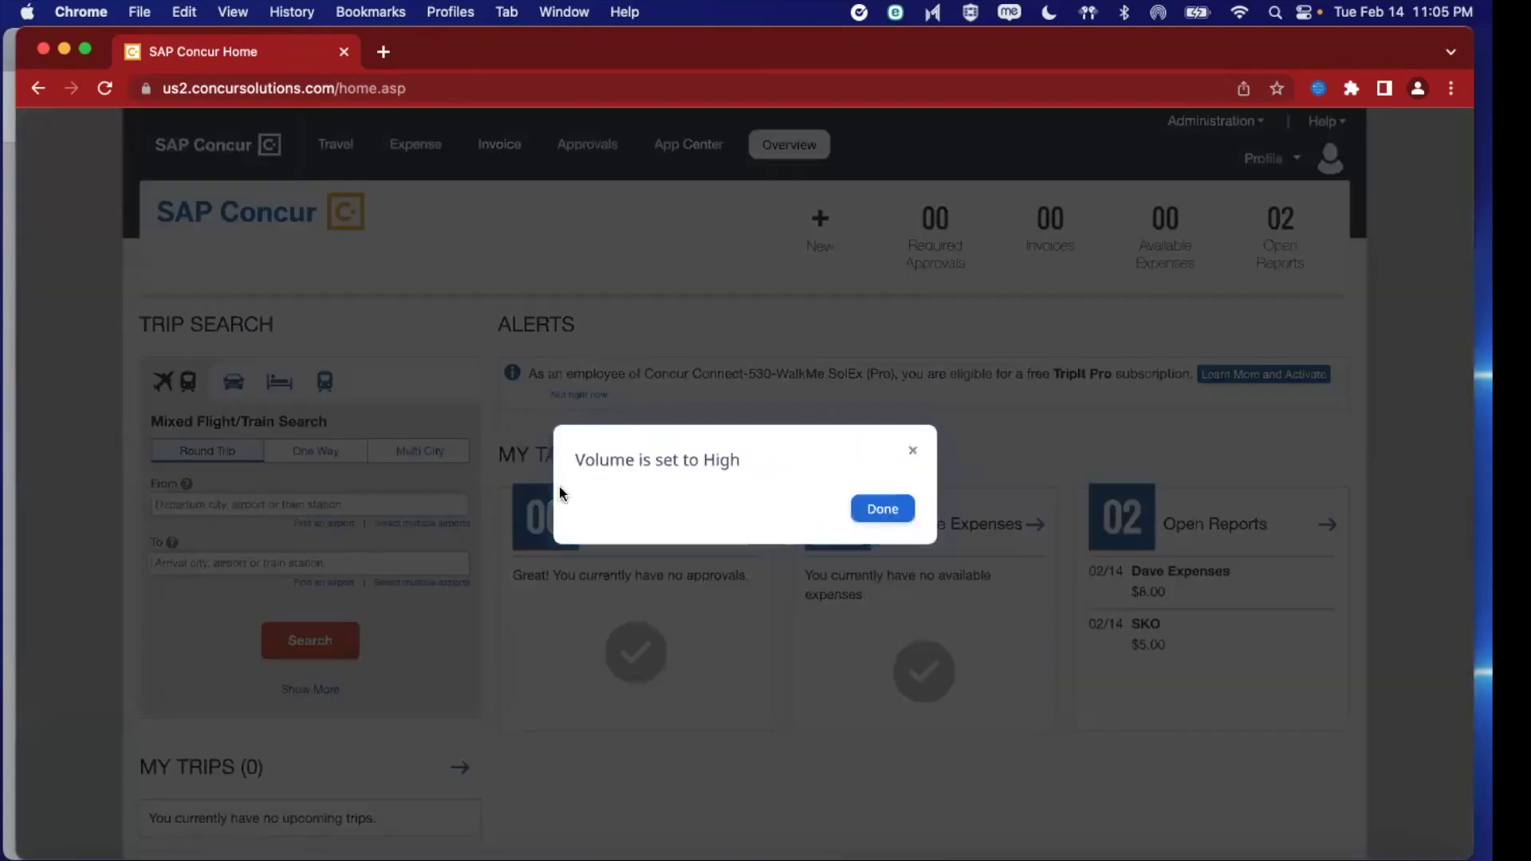
left_click(880, 510)
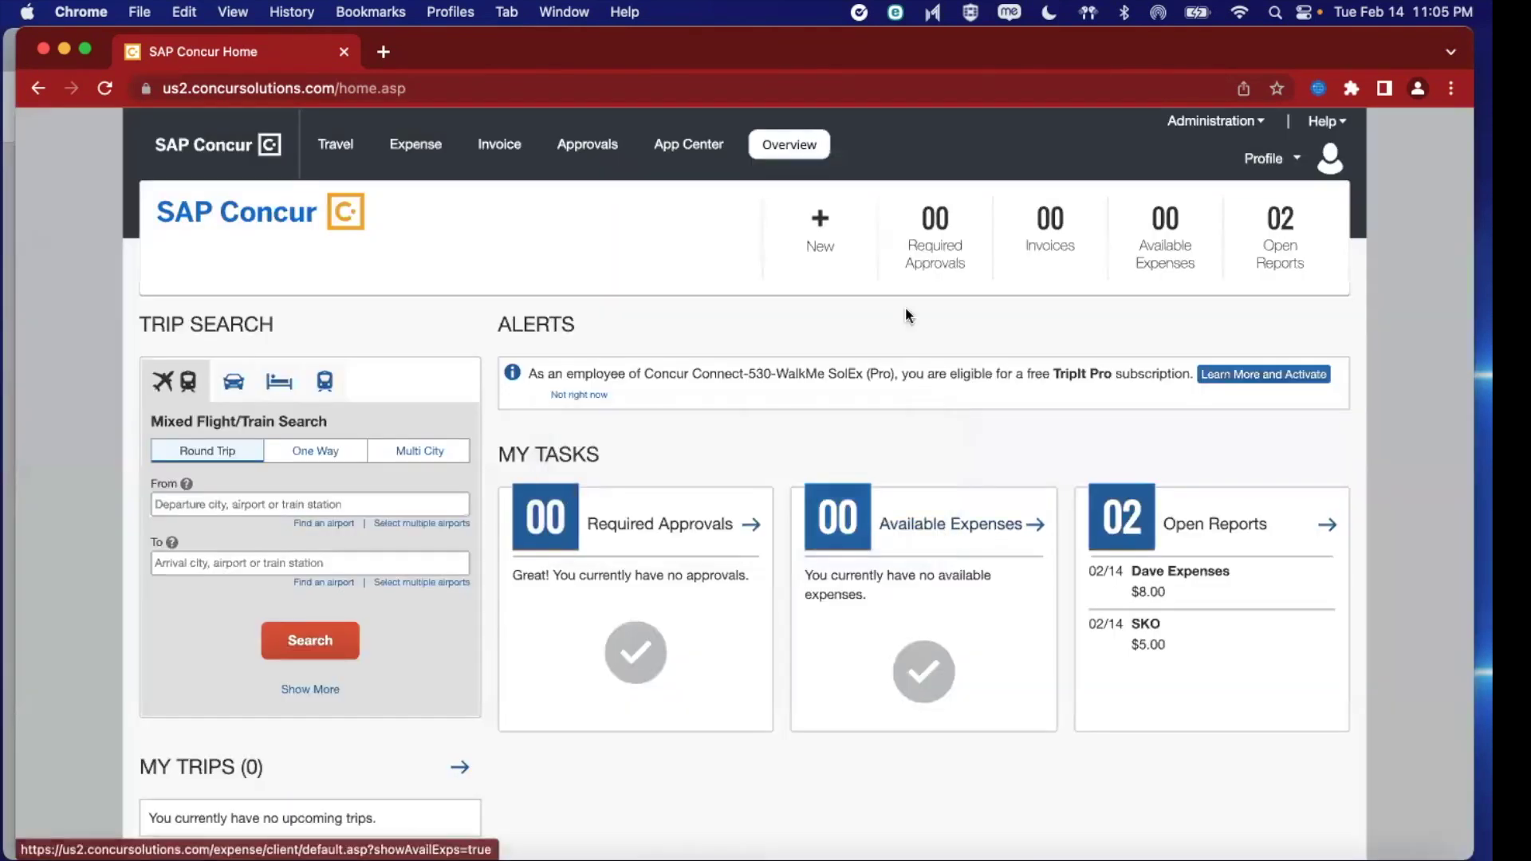
Reopen WalkMe's interactive help and choose the travel preferences and defaults form
left_click(1340, 122)
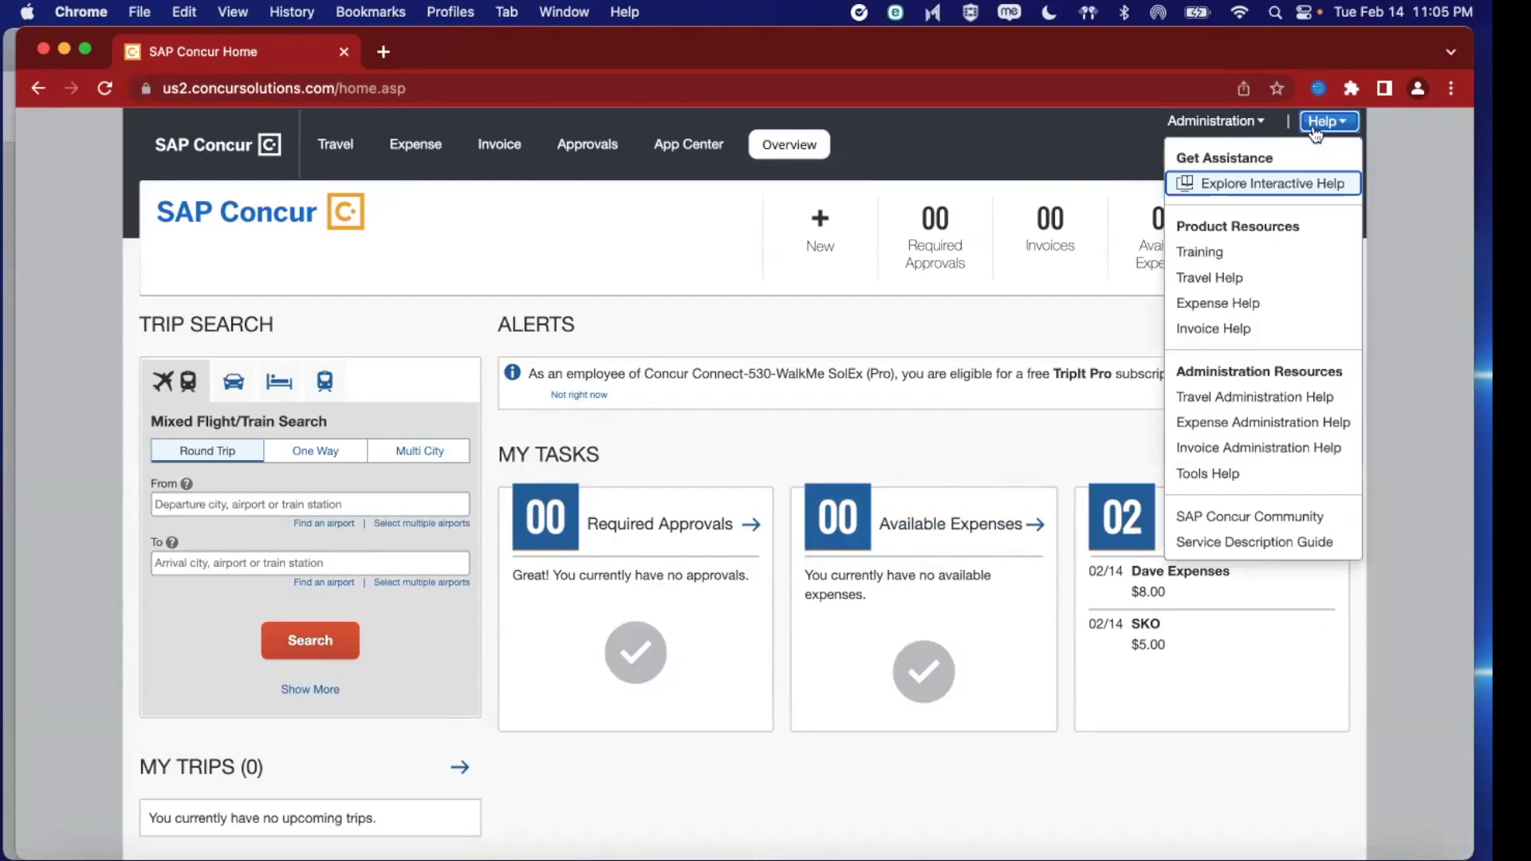
left_click(1240, 194)
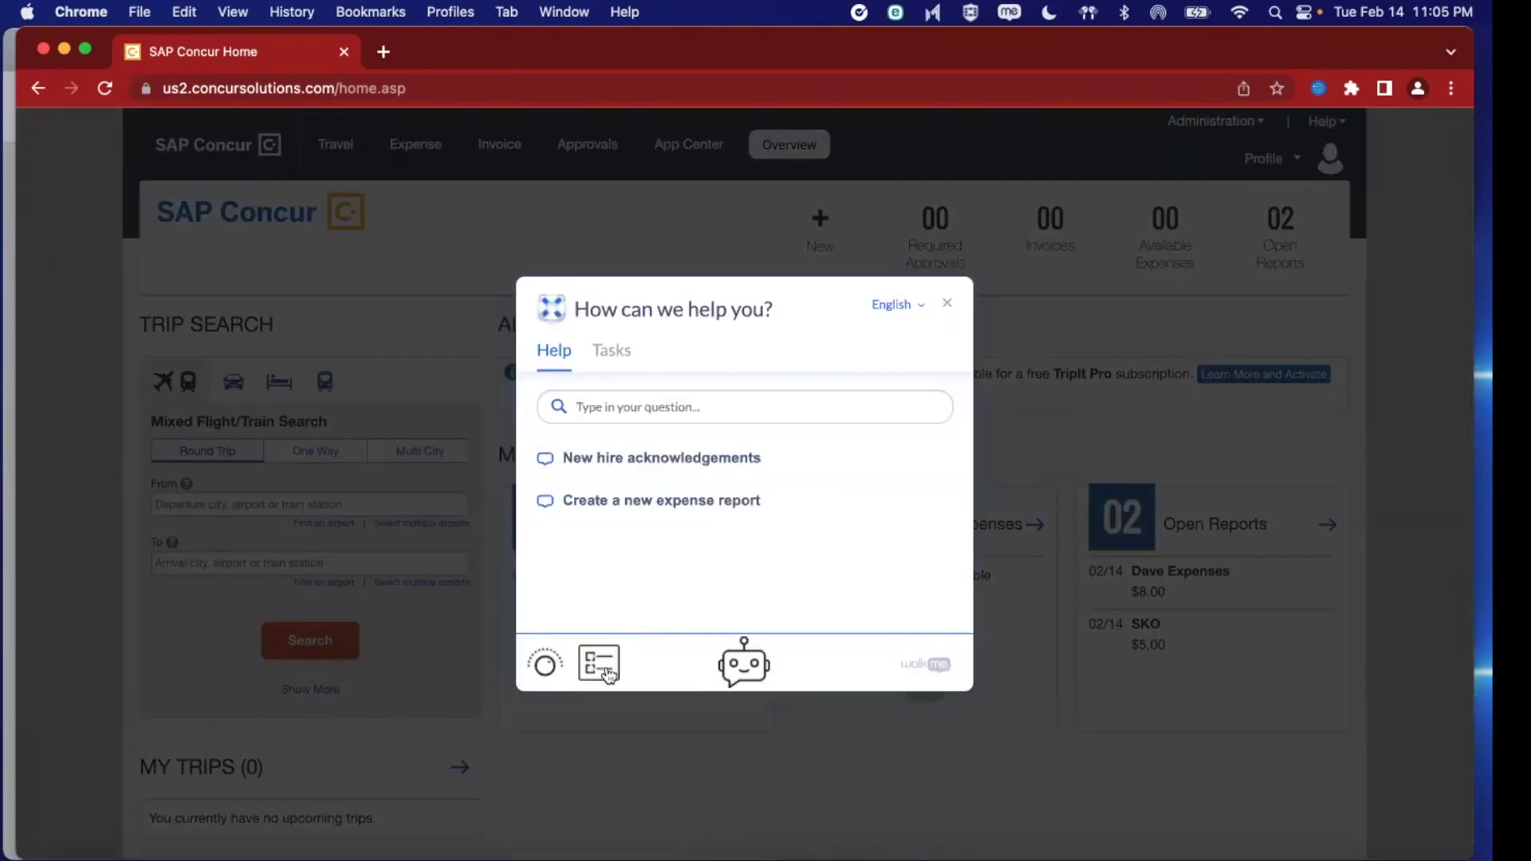
left_click(606, 672)
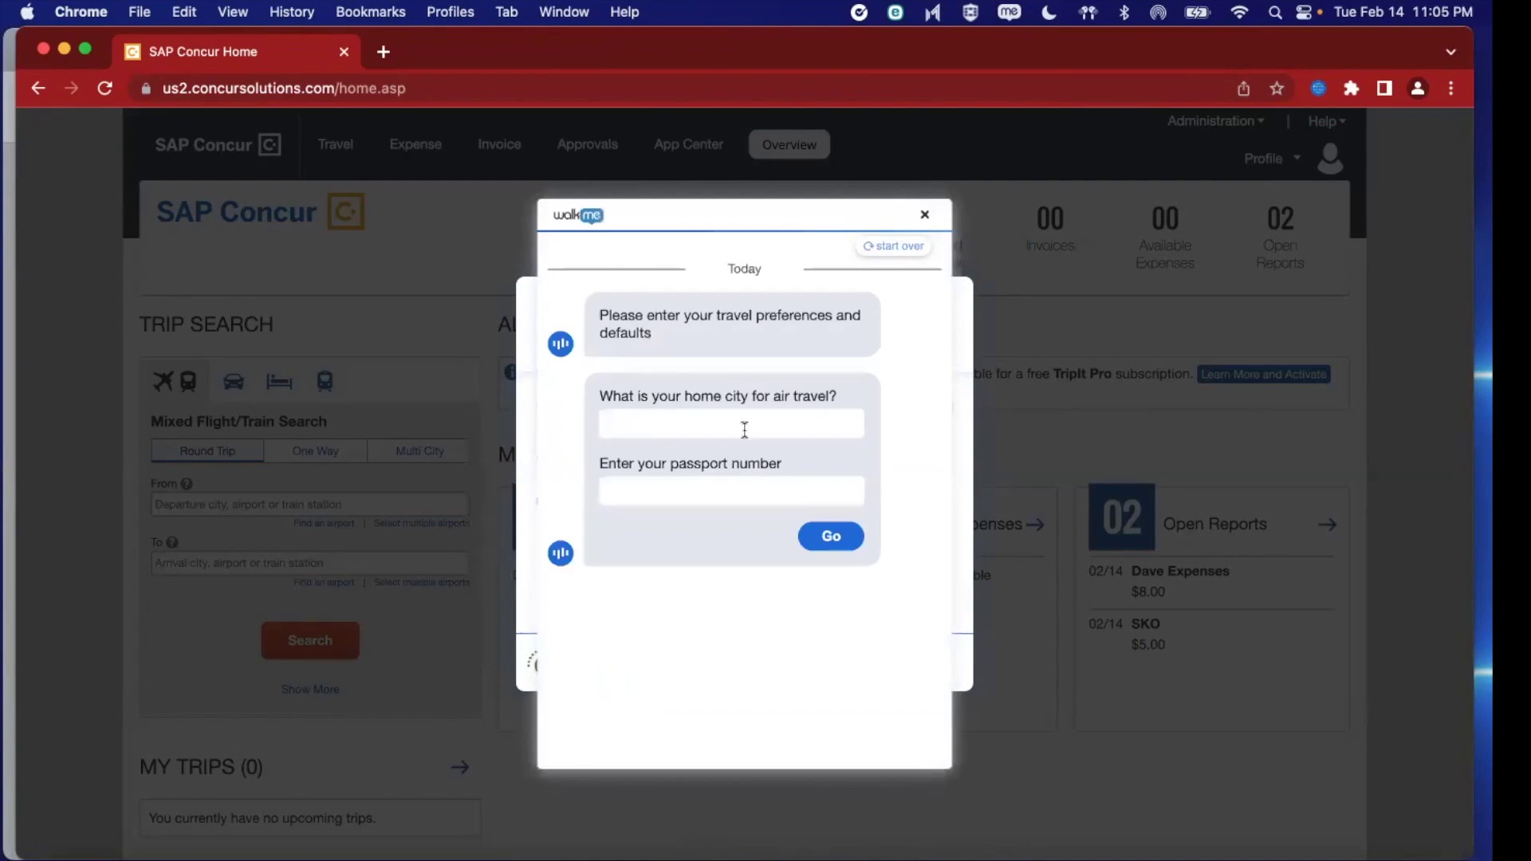
Save Dallas as the air-travel home city along with the passport number, closing the confirmation
left_click(744, 430)
type("Dalals")
key("BackSpace")
key("BackSpace")
key("BackSpace")
key("BackSpace")
type("llas")
left_click(731, 490)
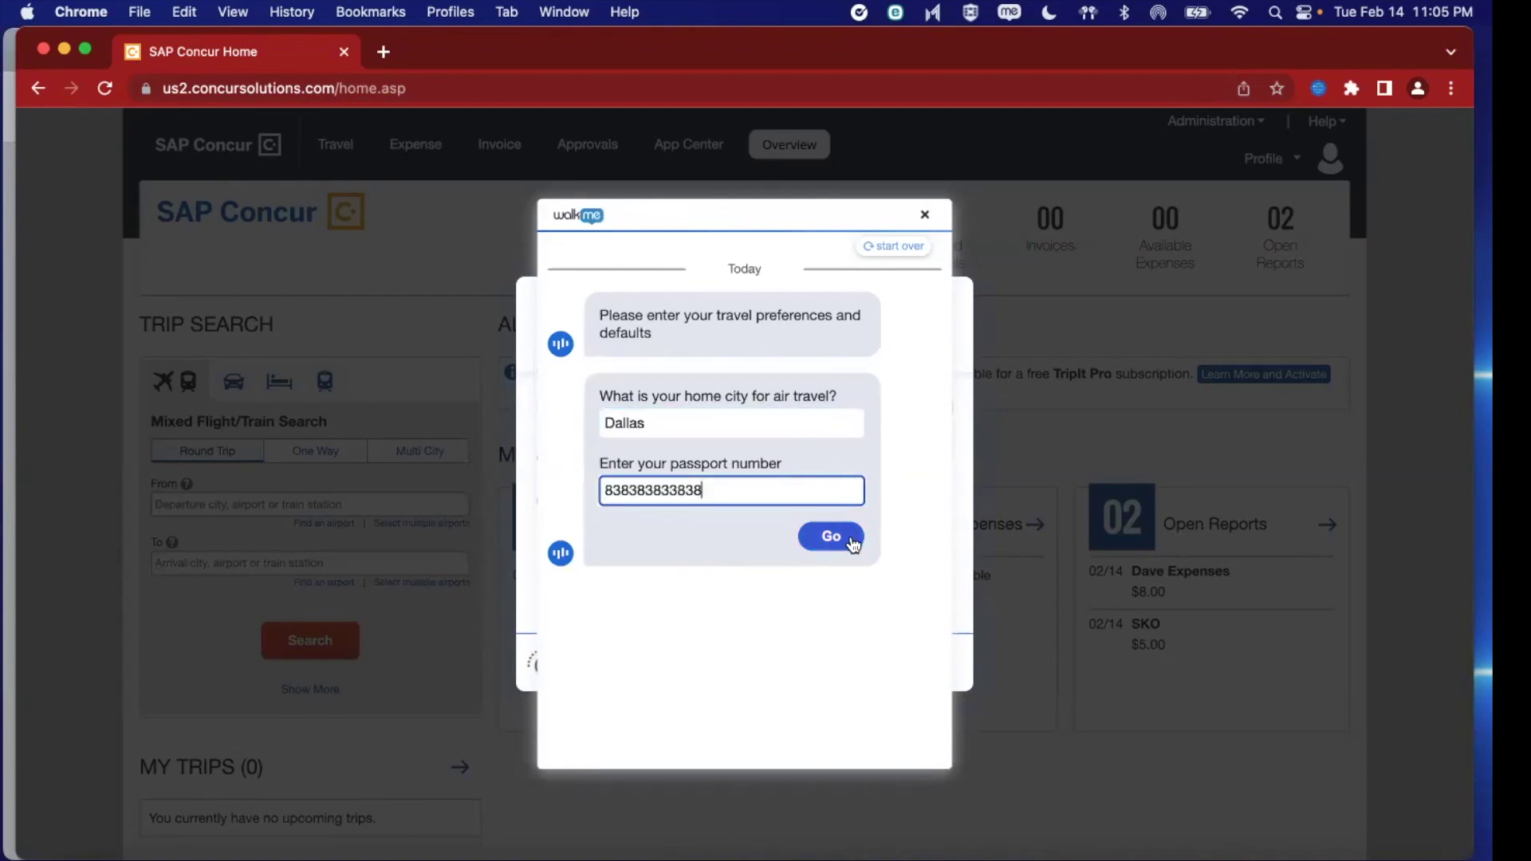
left_click(848, 537)
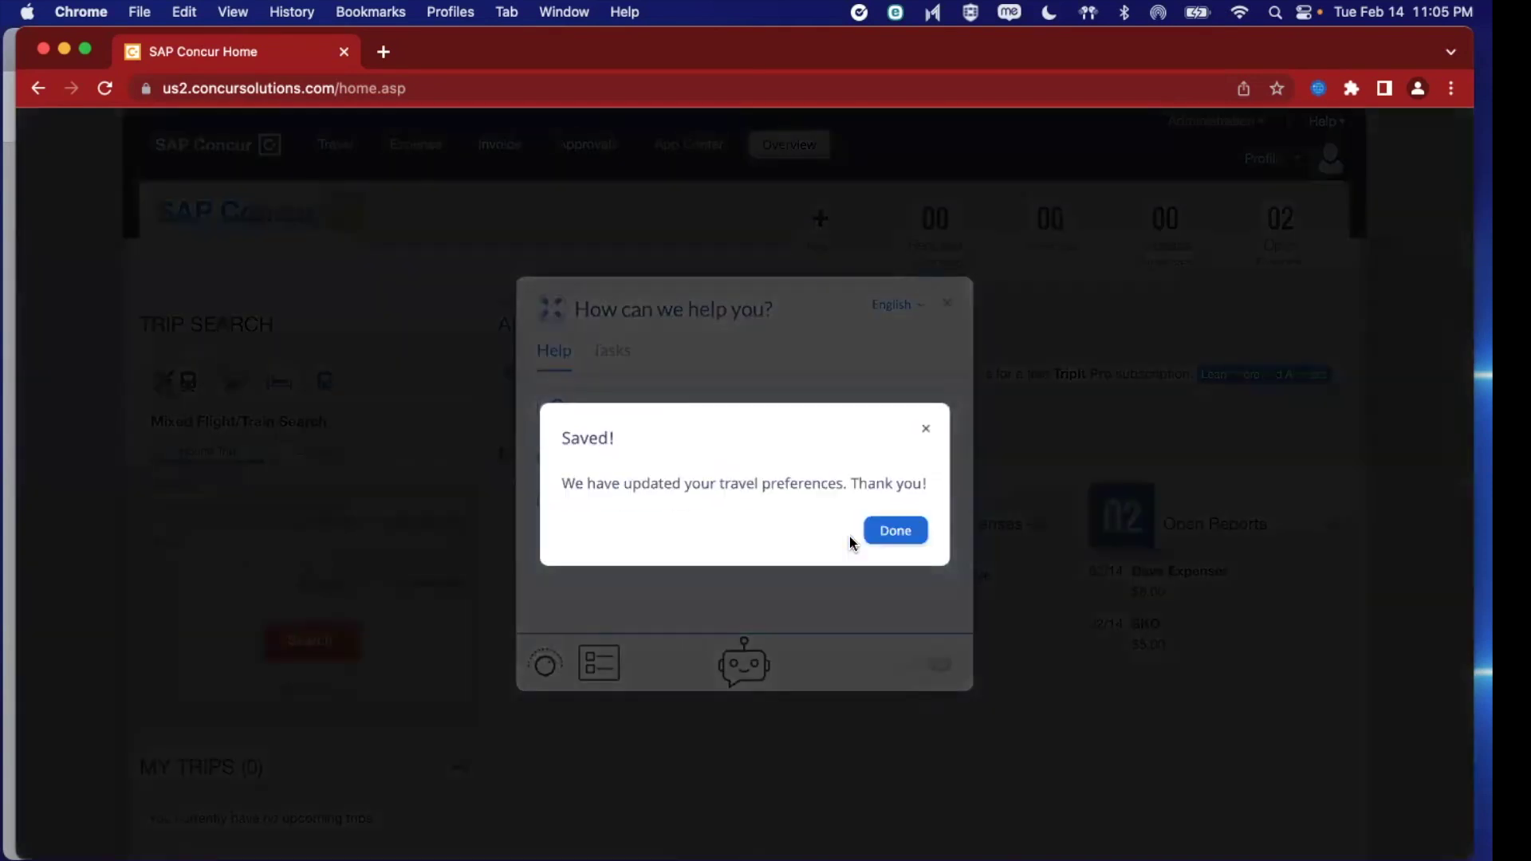
left_click(892, 534)
left_click(892, 535)
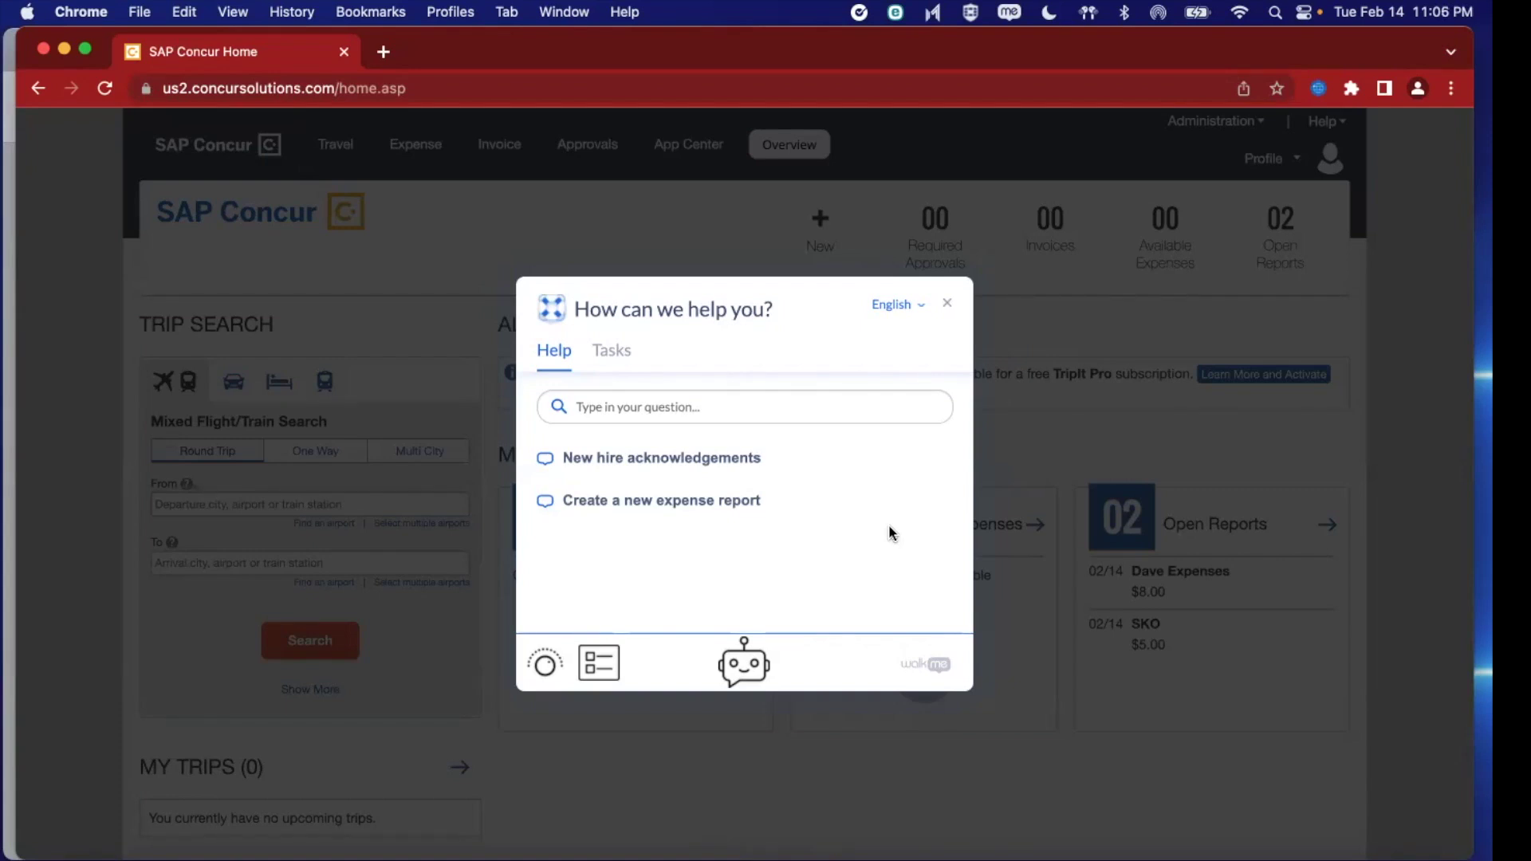
Have the WalkMe assistant auto-create 'Apollo Report' with business purpose 'One step for man'
left_click(747, 665)
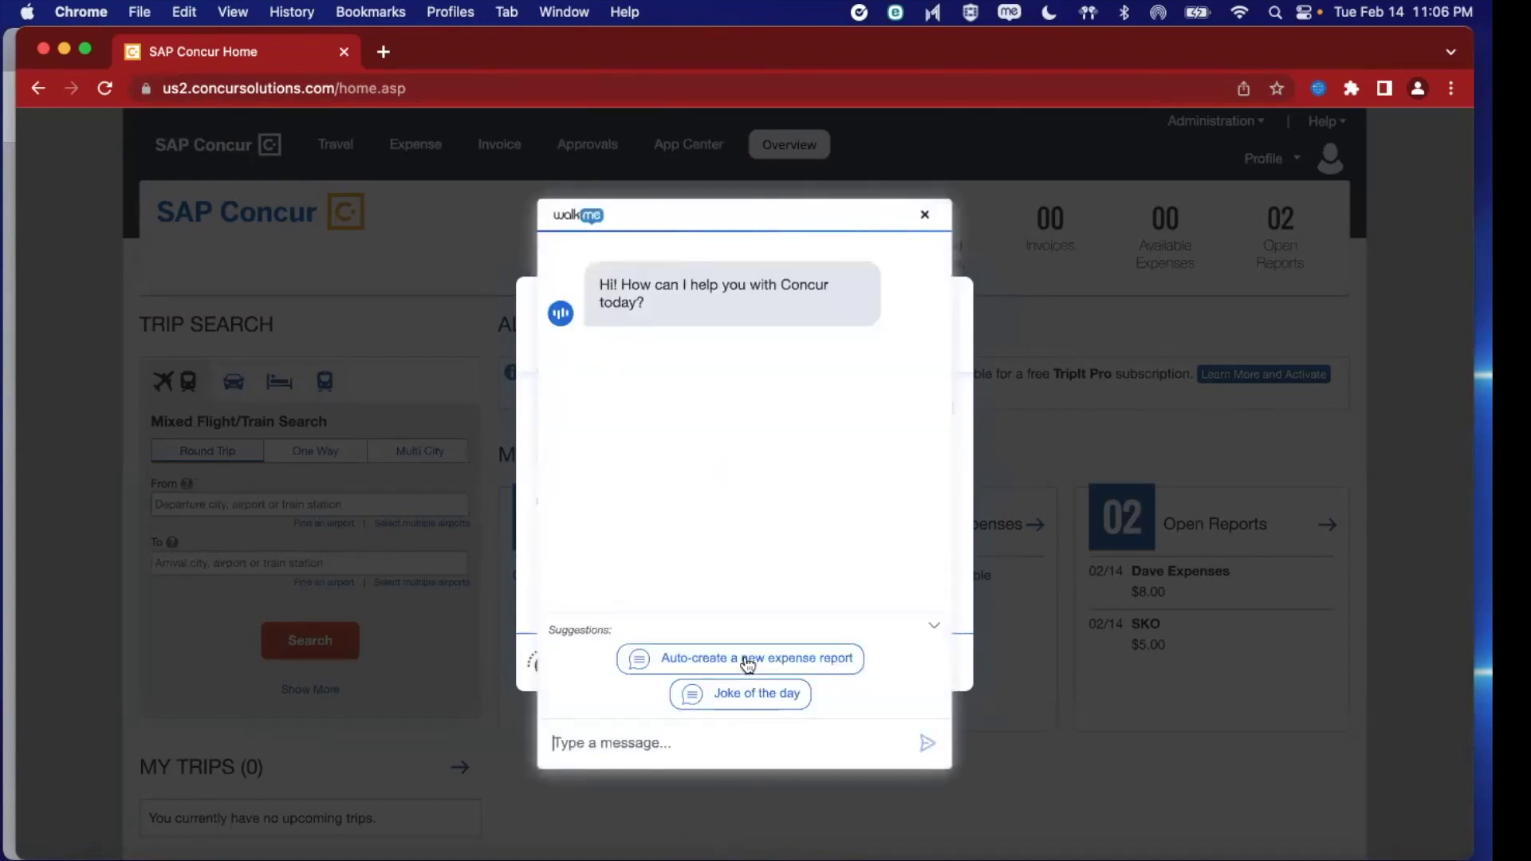
left_click(747, 661)
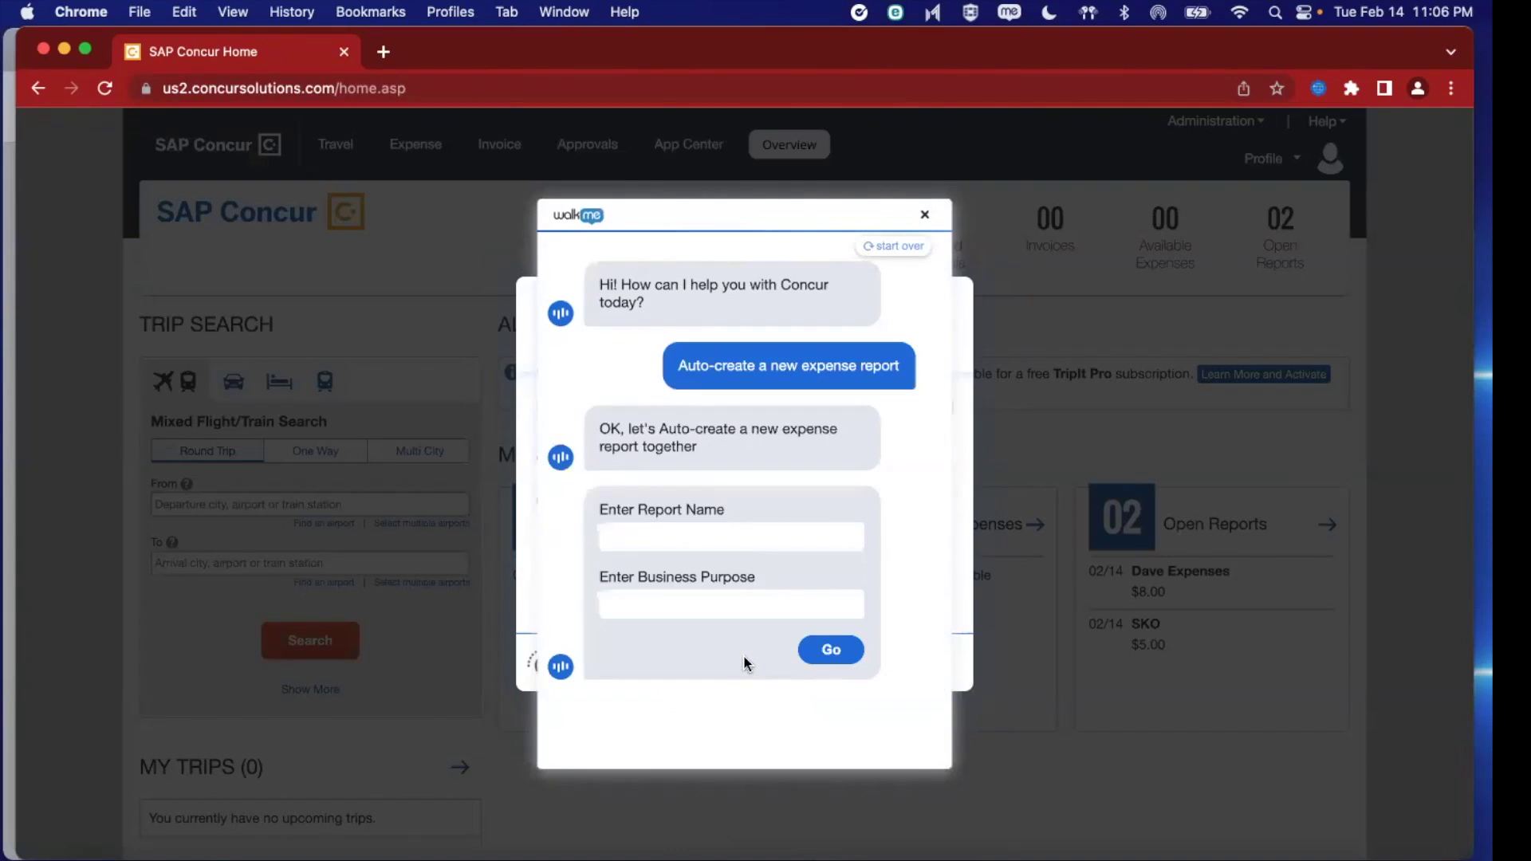
left_click(734, 540)
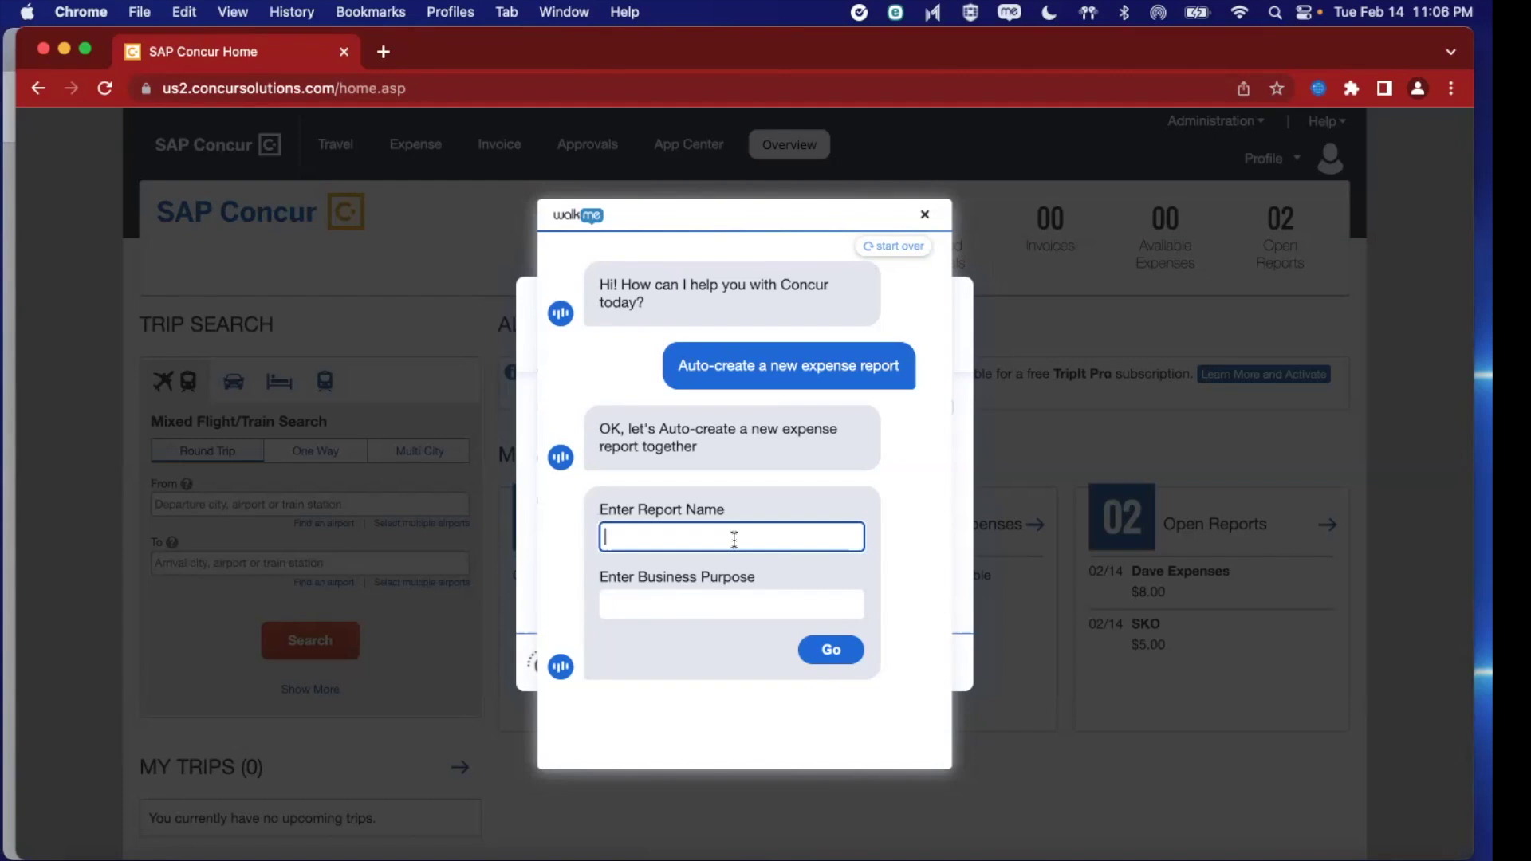
type("Apollo Report")
key("Tab")
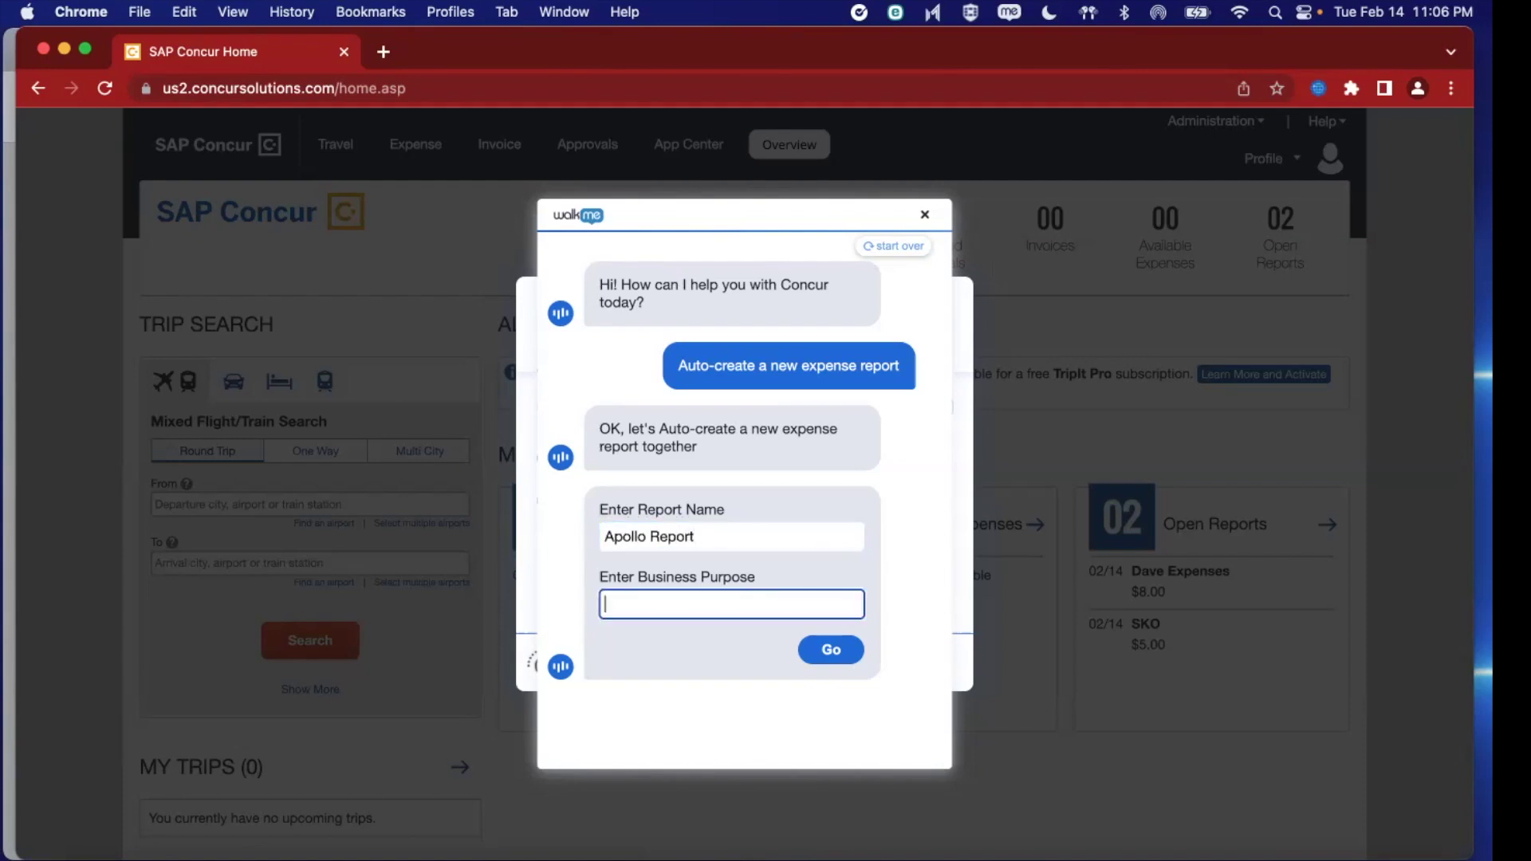
type("One step for man")
left_click(836, 652)
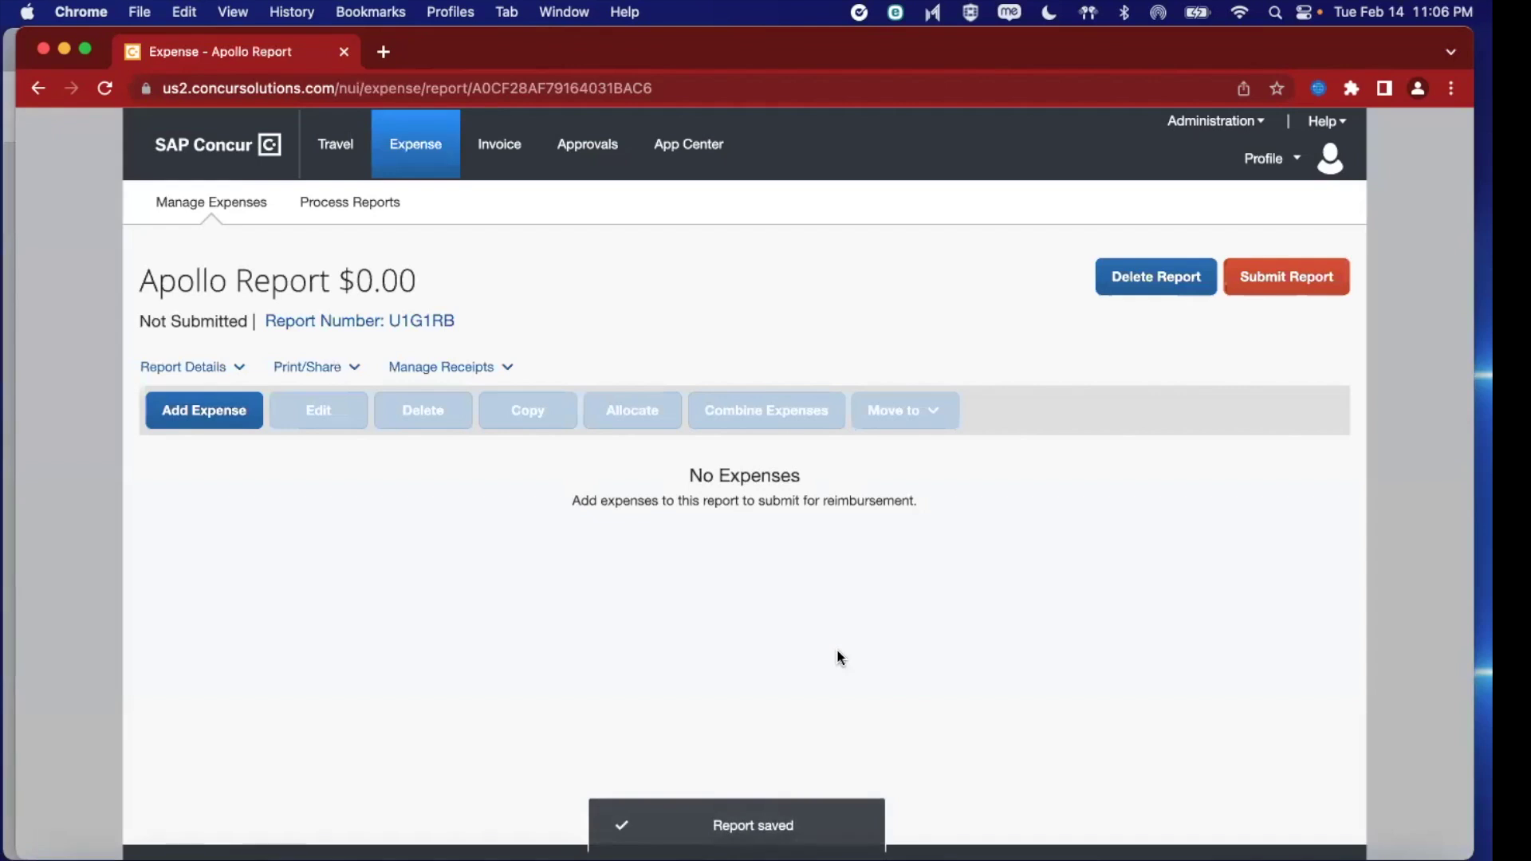
Add a Miscellaneous expense to Apollo Report from the Recently Used expense types
left_click(219, 410)
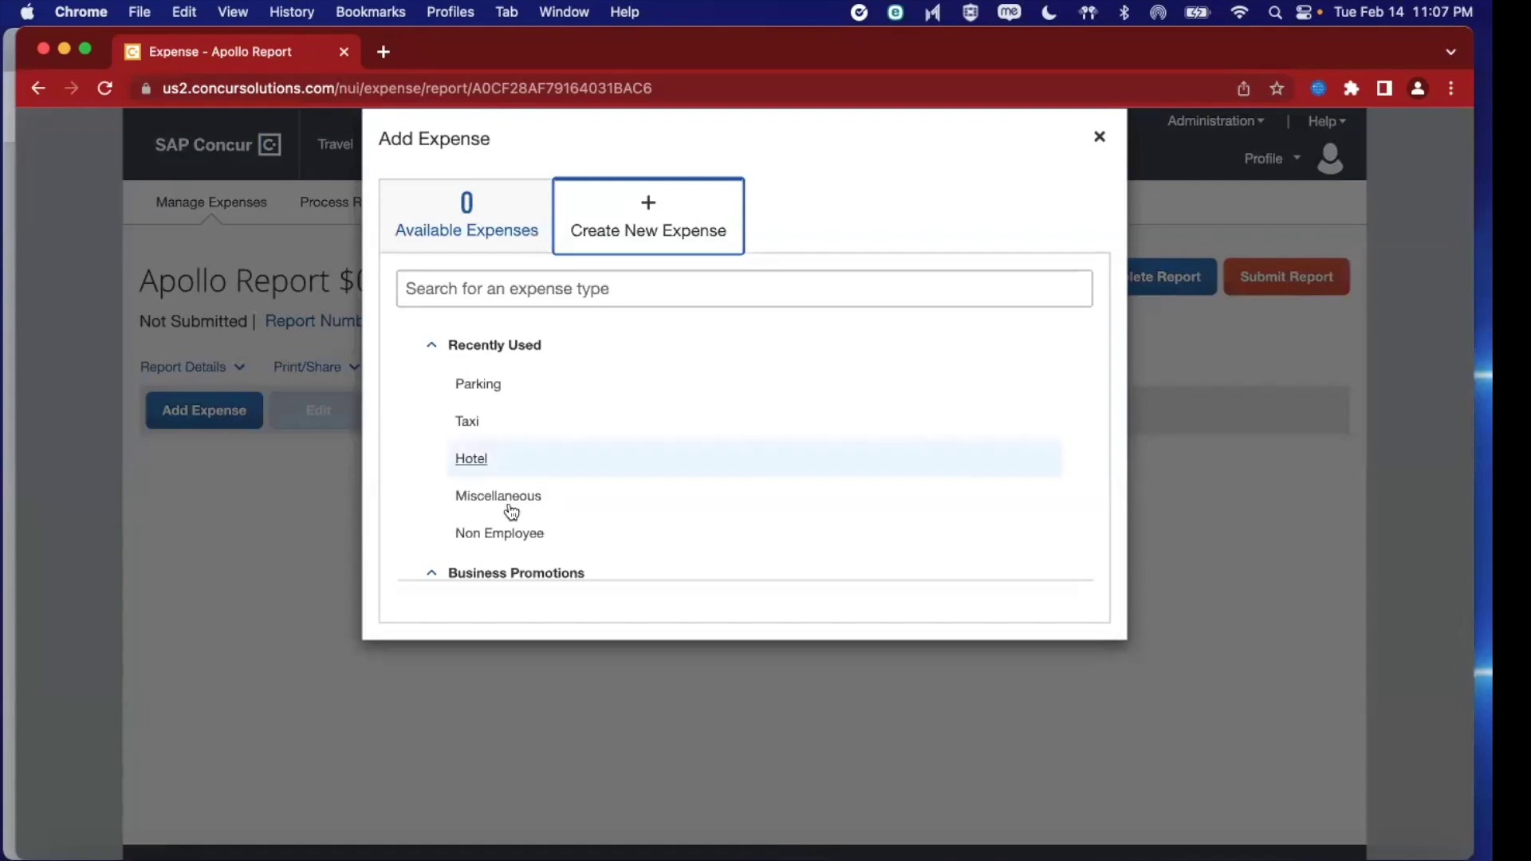
left_click(515, 498)
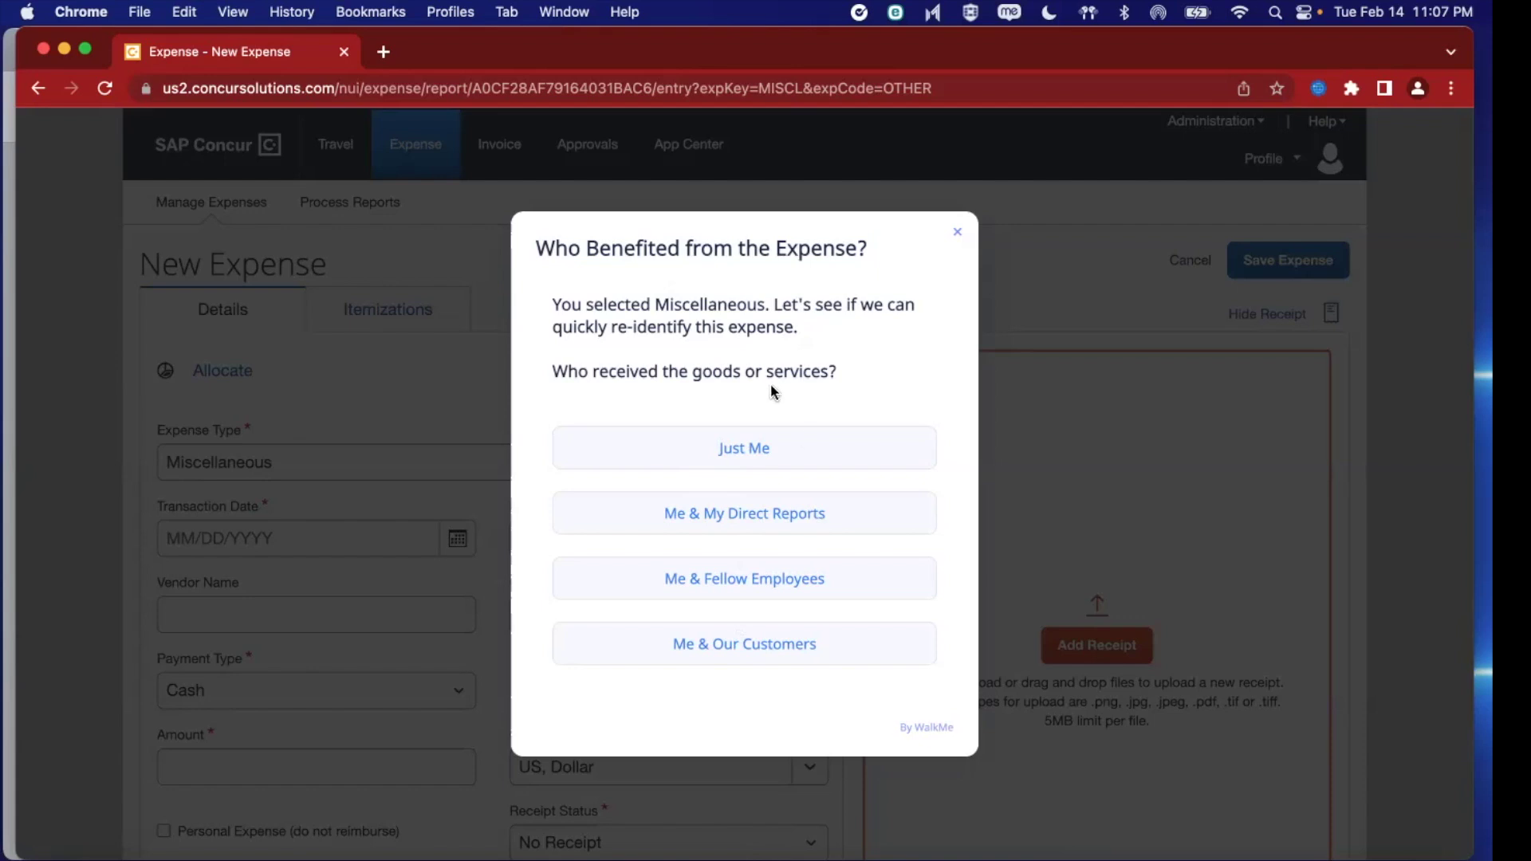
Answer Just Me, Yes (travel related) and Hotel in the decision tree, then close Please Itemize
left_click(755, 448)
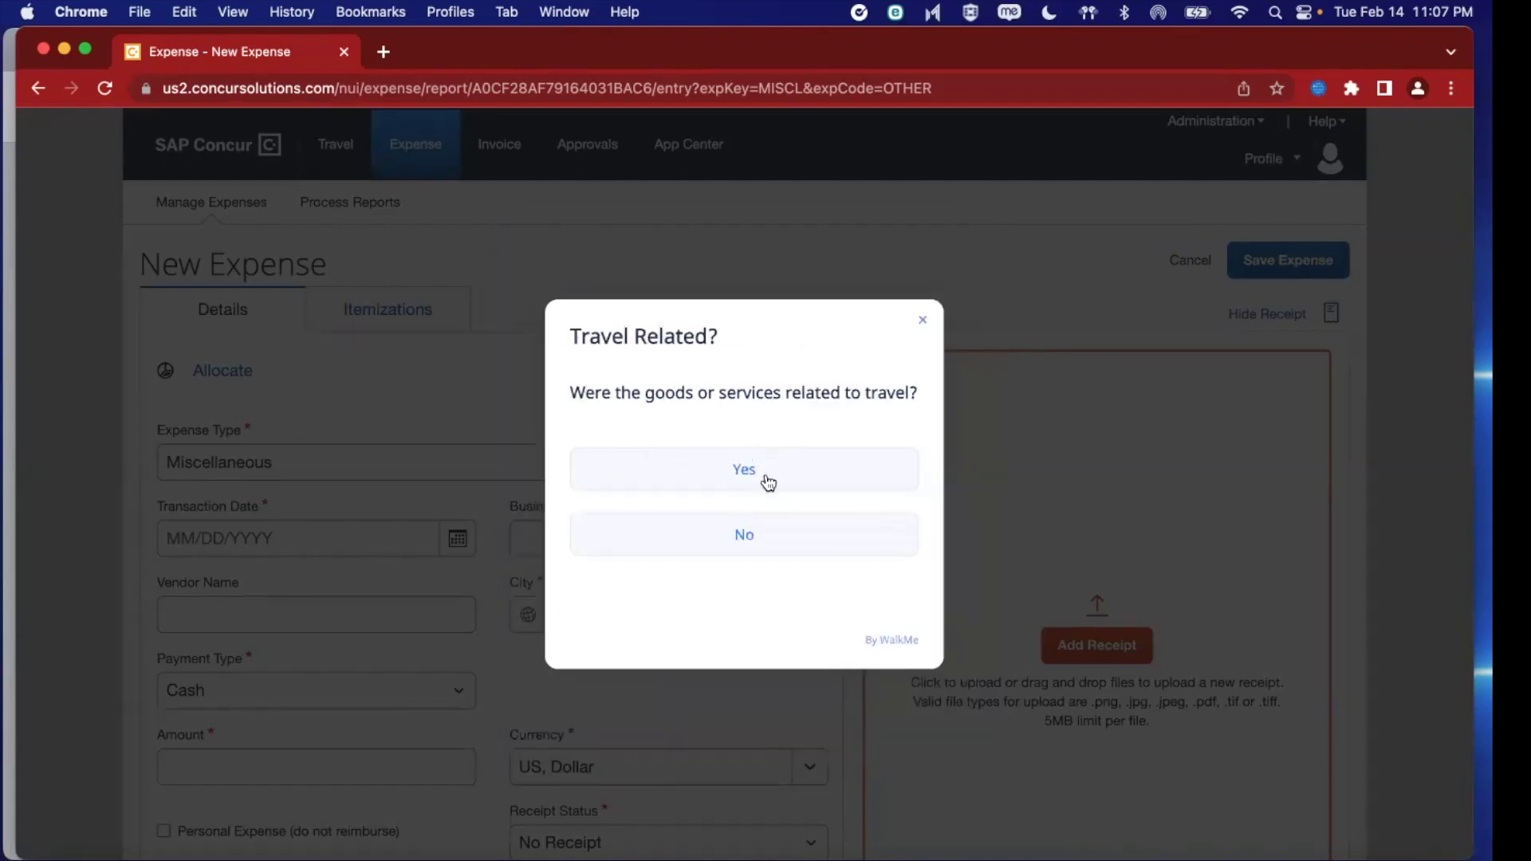
left_click(768, 482)
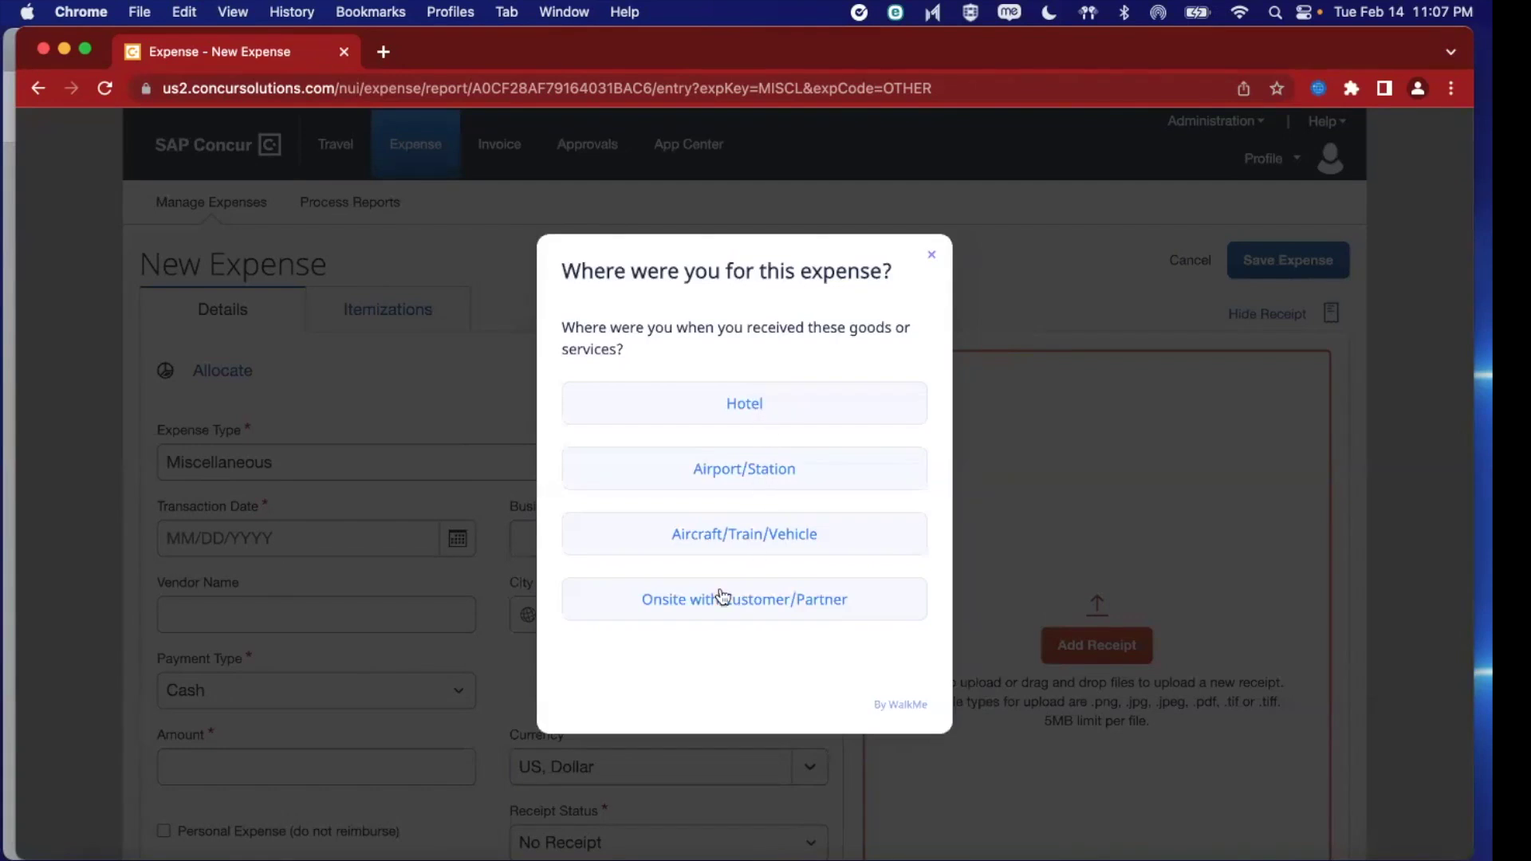
left_click(759, 399)
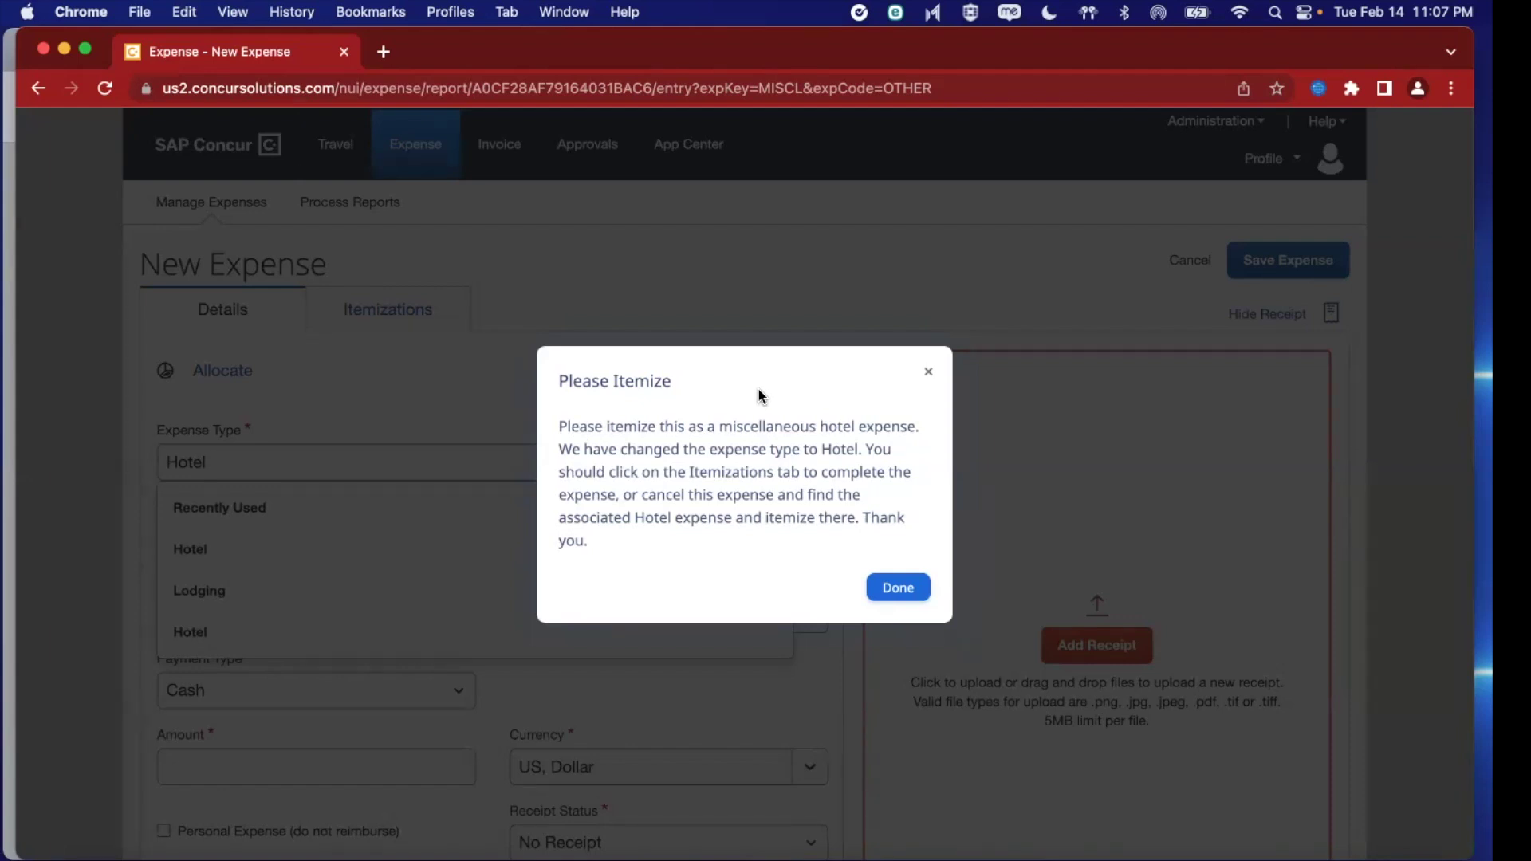
left_click(899, 589)
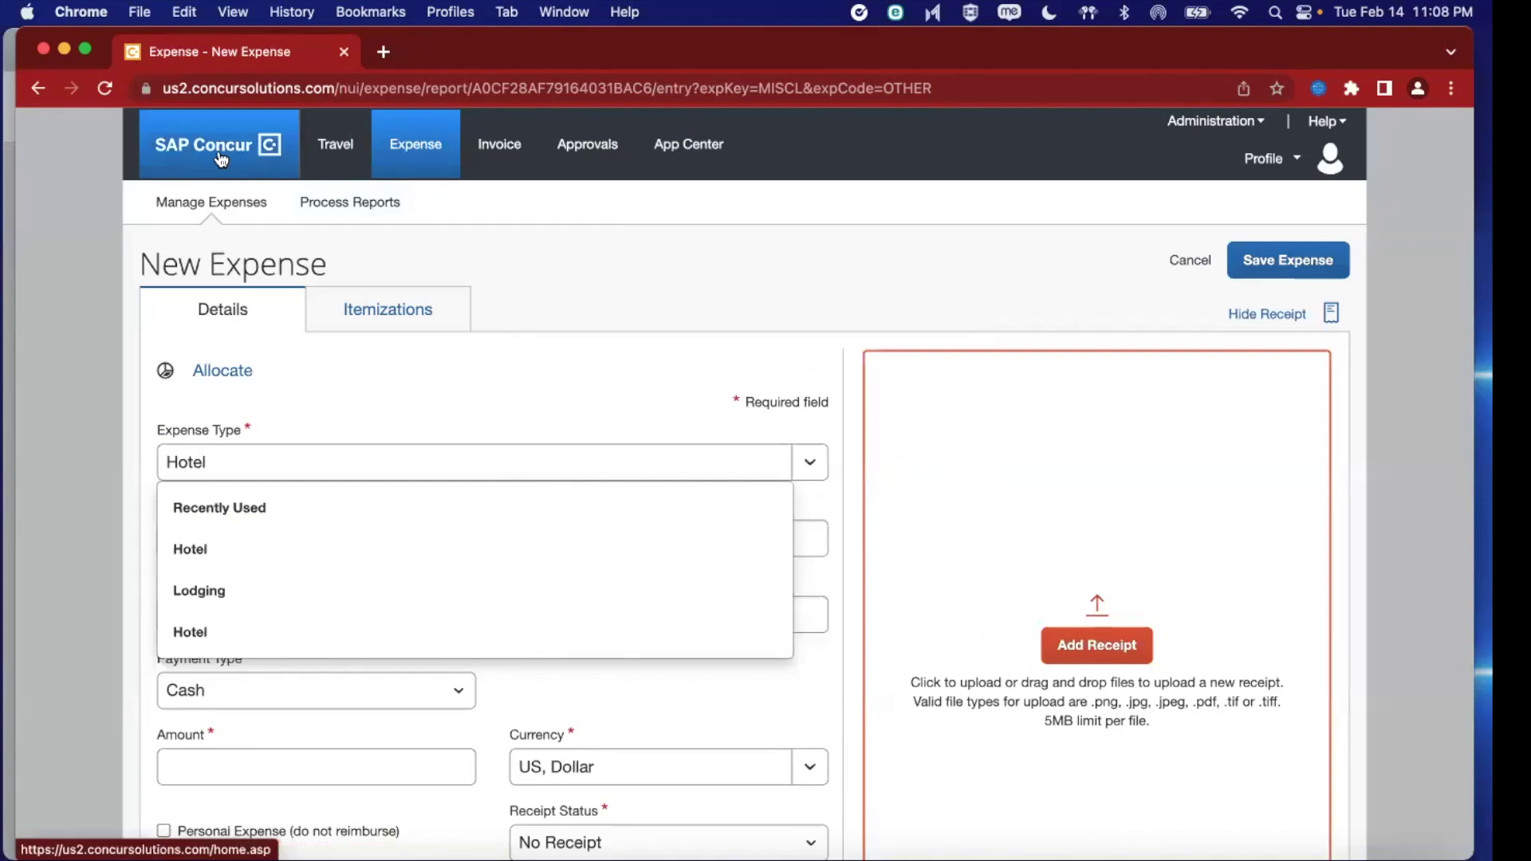
From the Concur home page, open the Dave Expenses report under Open Reports
left_click(222, 159)
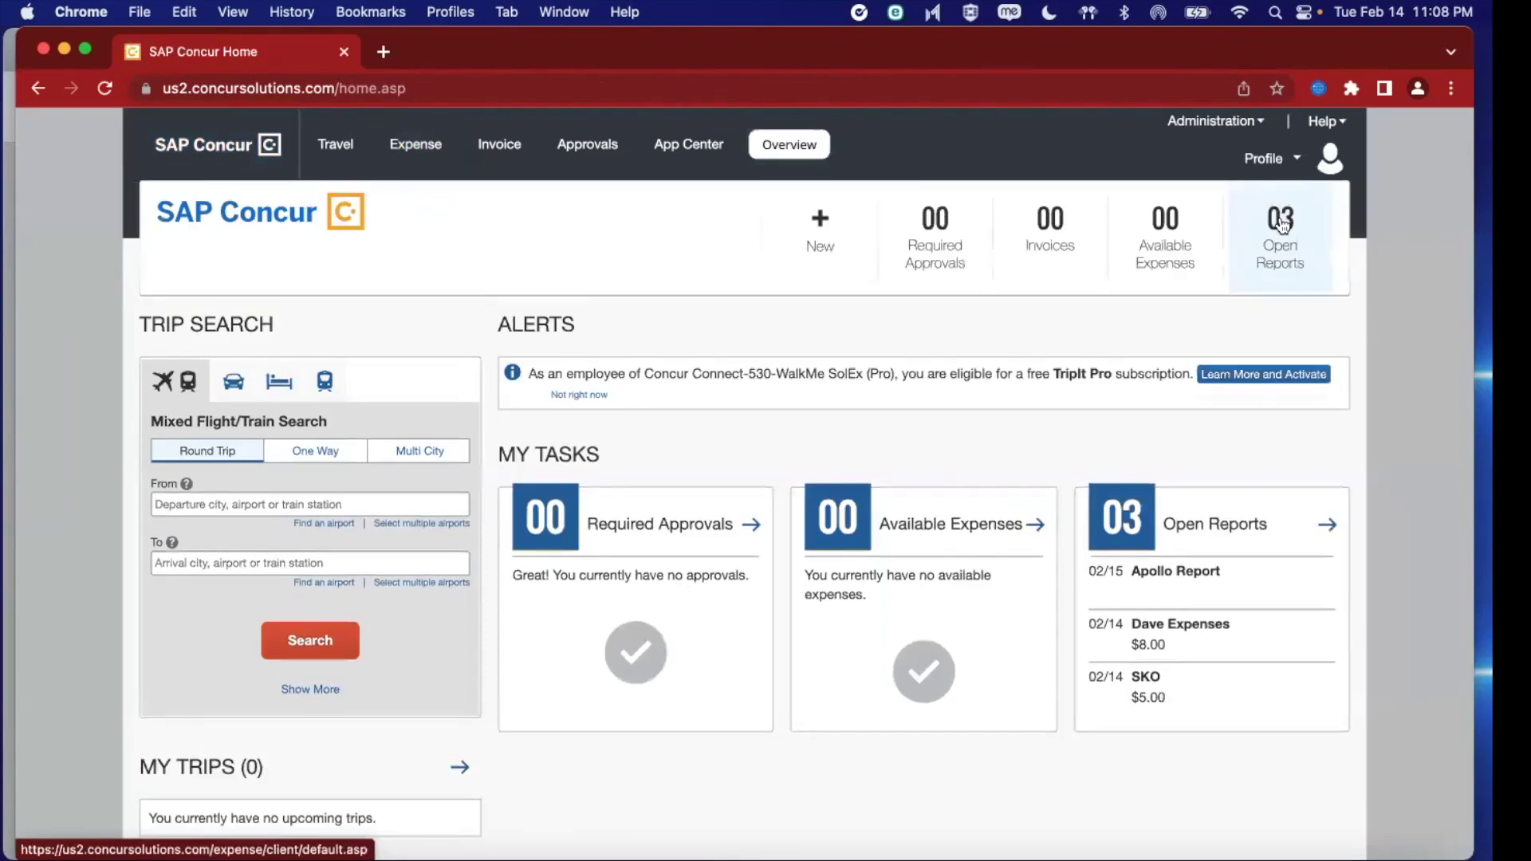
left_click(1282, 224)
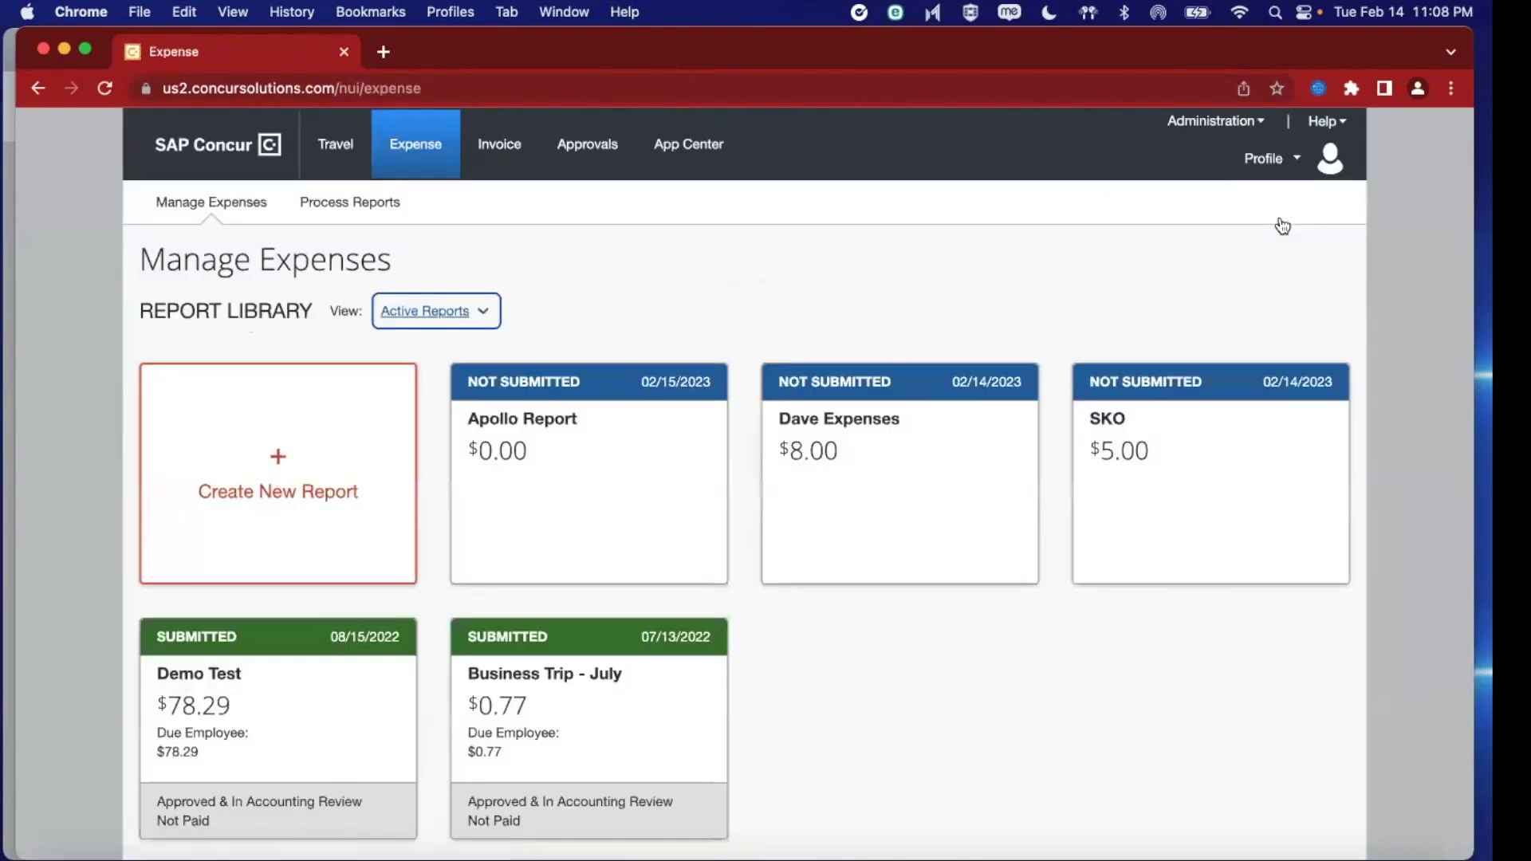
left_click(894, 463)
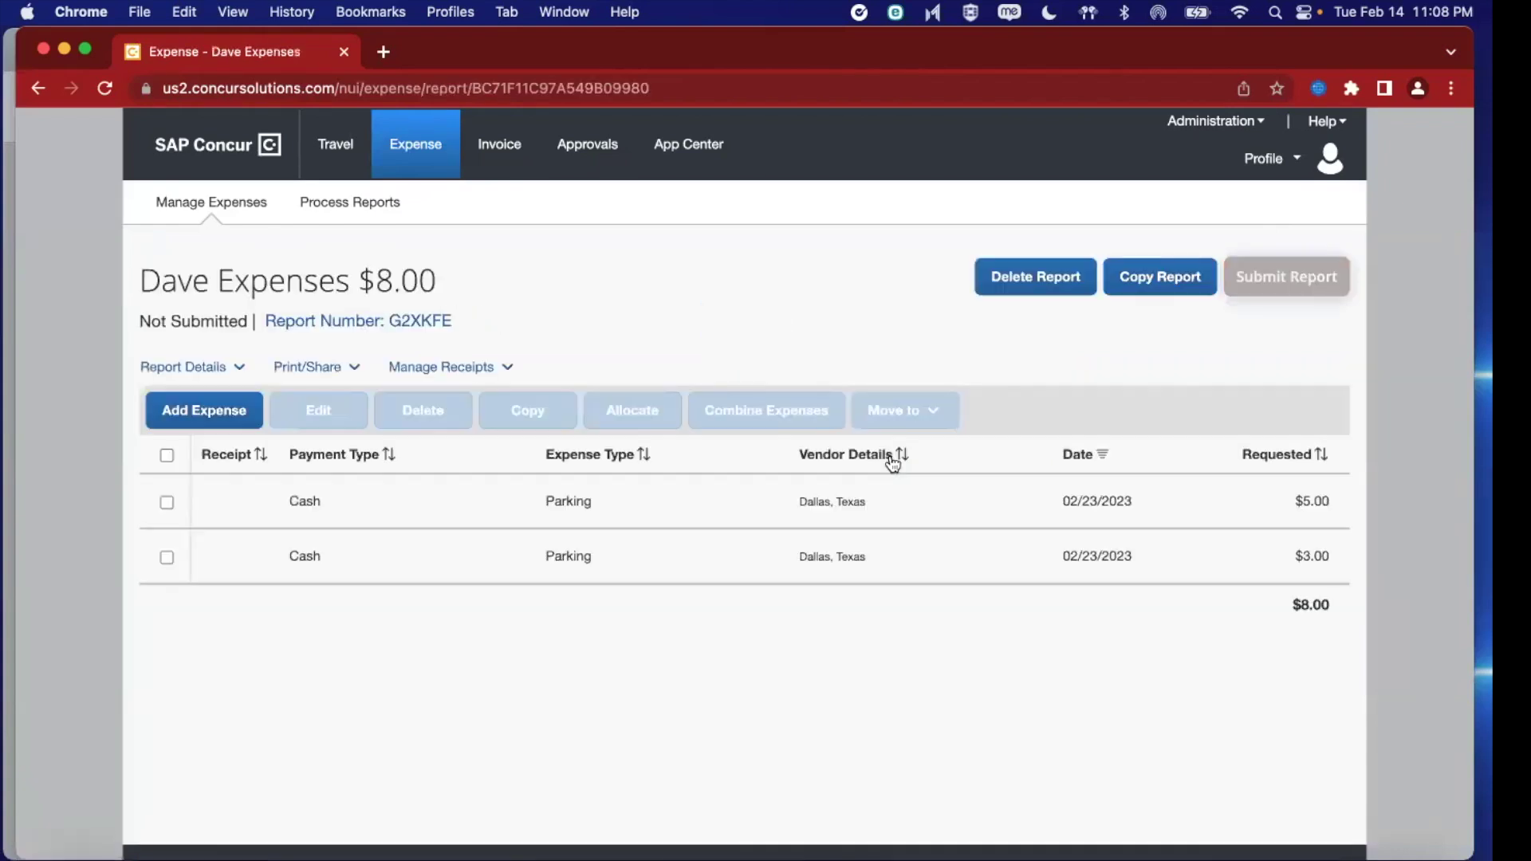
Try submitting the $8.00 report, acknowledge the $20 minimum policy block, and return home
left_click(1307, 274)
left_click(1276, 292)
left_click(1287, 292)
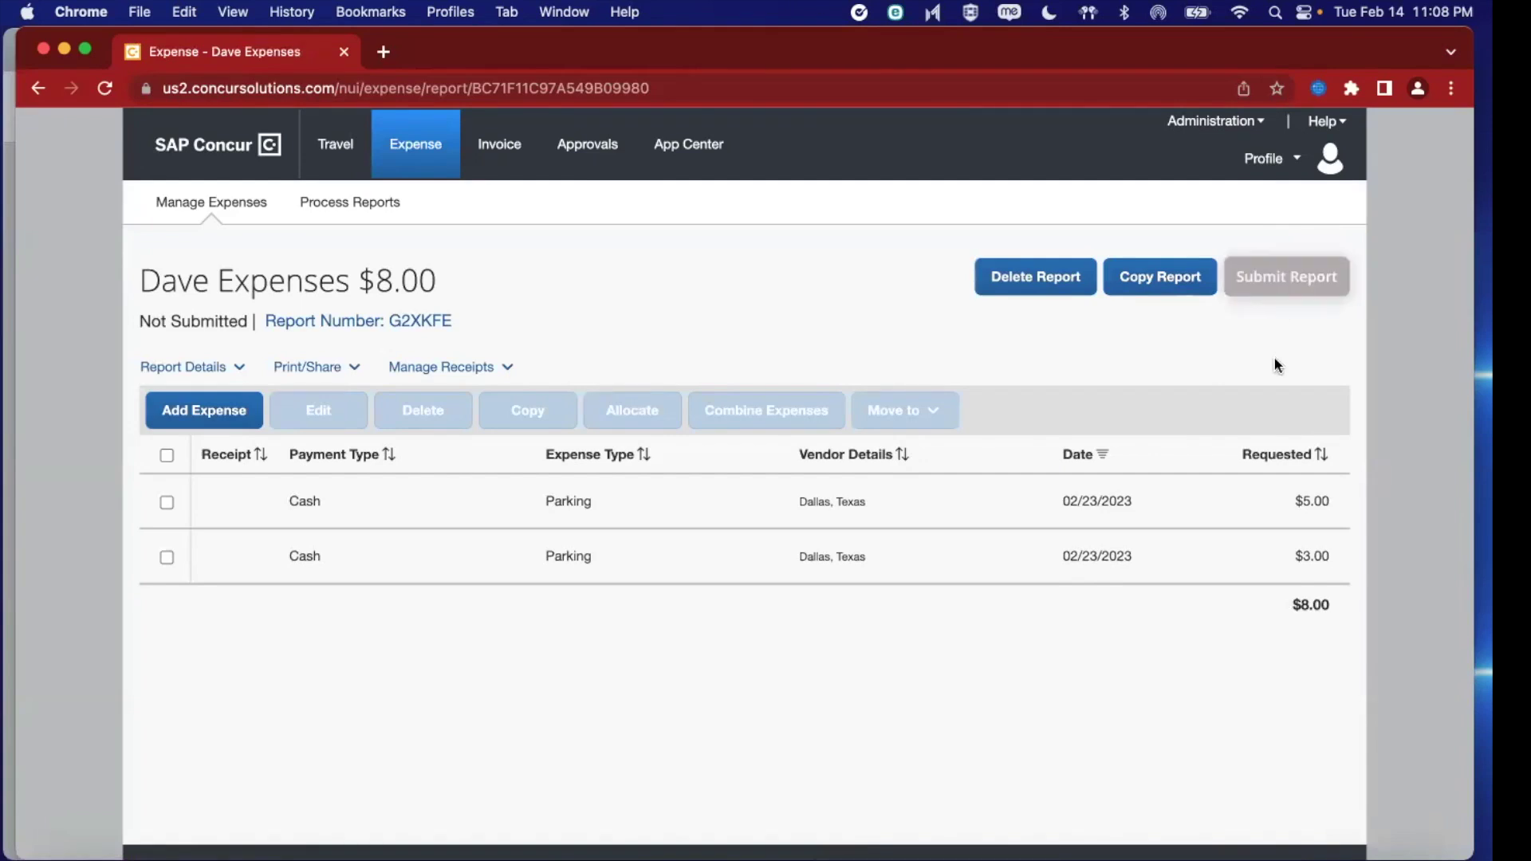
left_click(1287, 287)
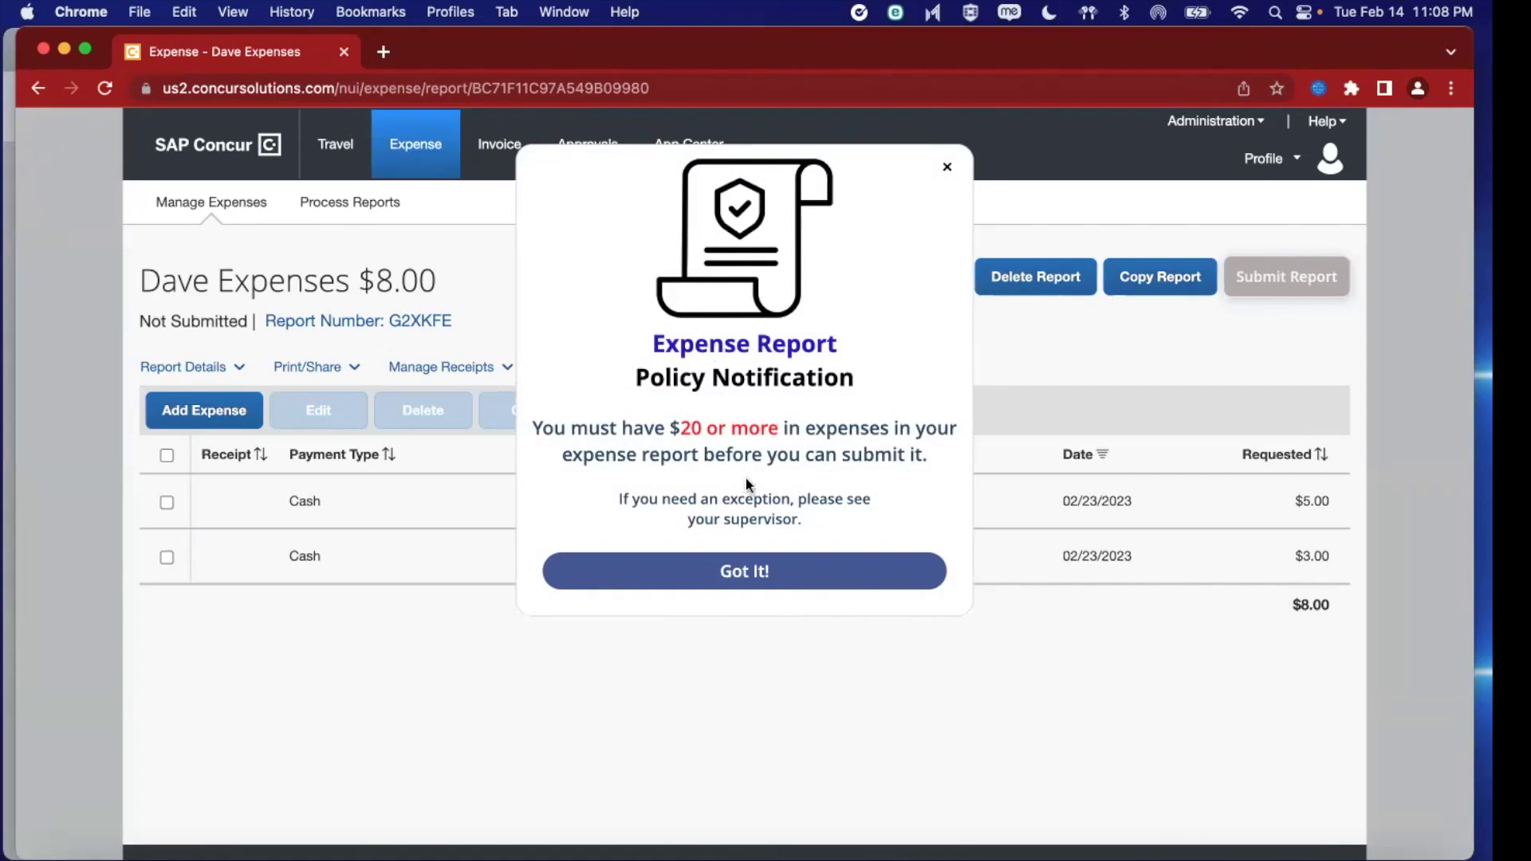
left_click(802, 580)
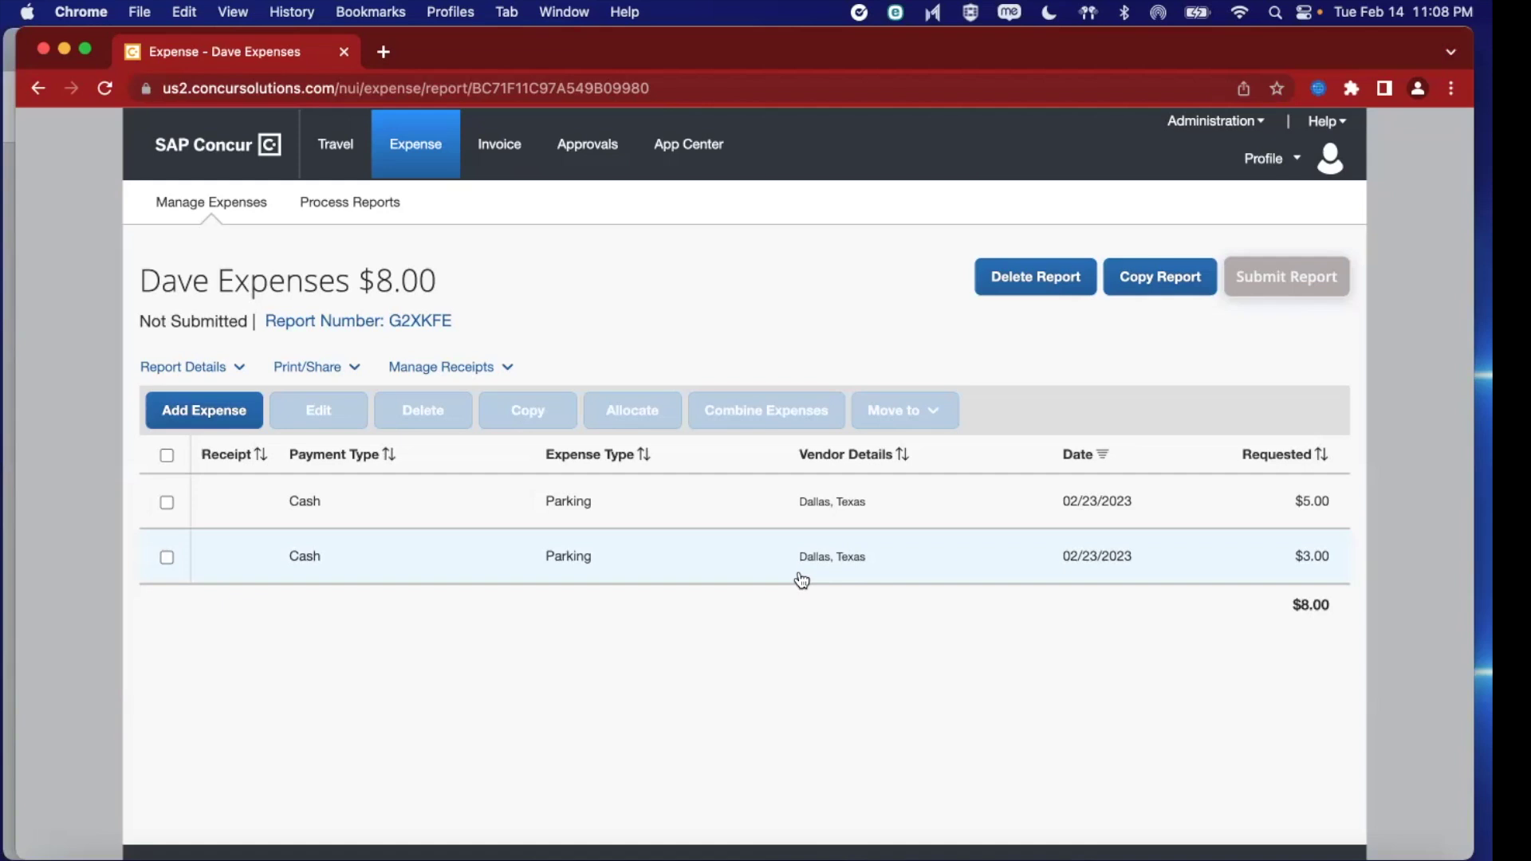
left_click(217, 144)
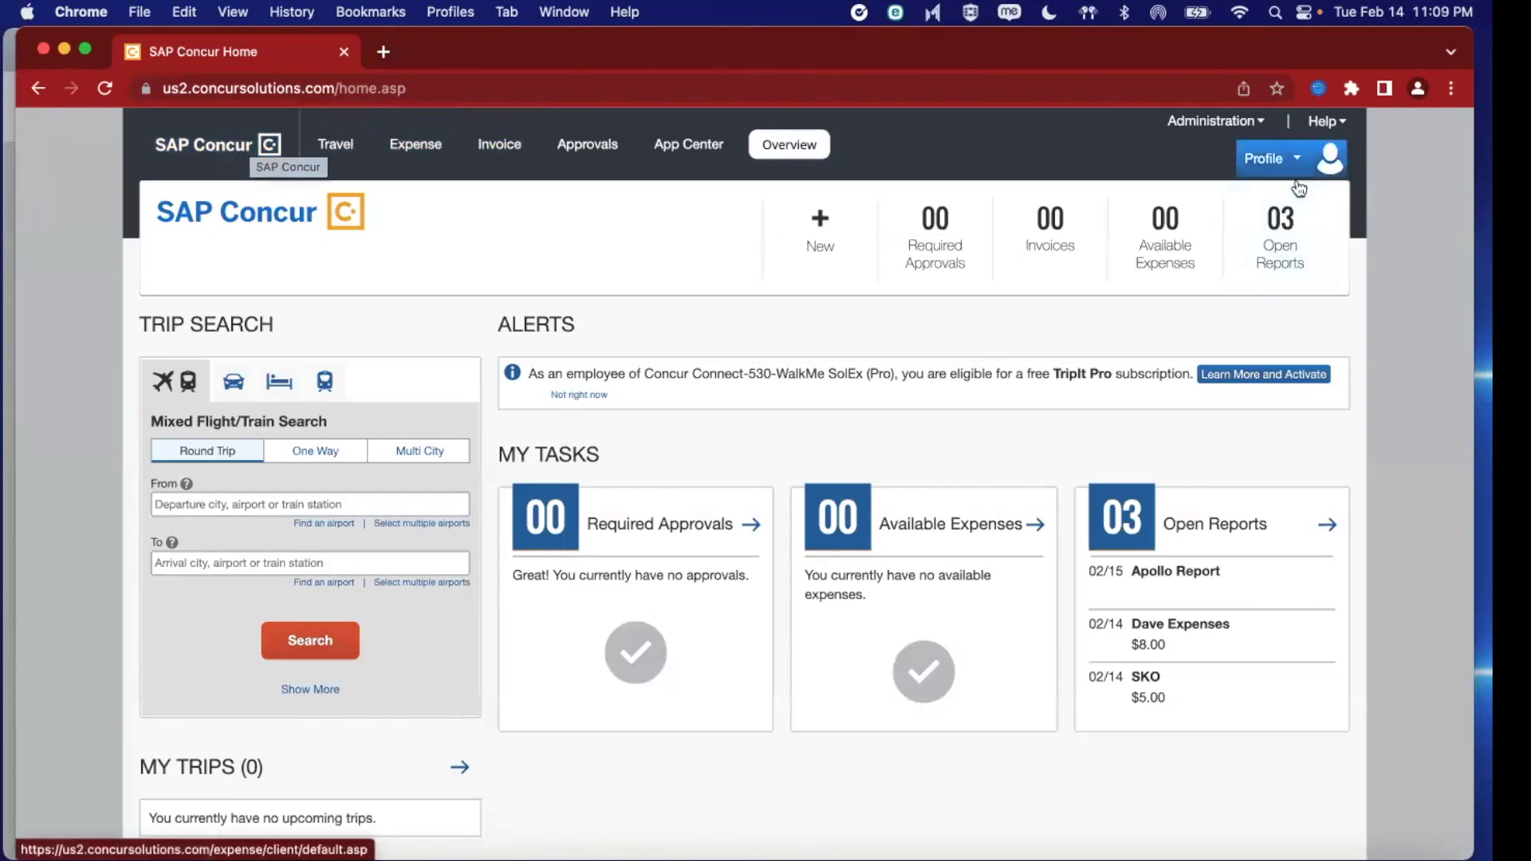
Start the New hire acknowledgements walkthrough from WalkMe's interactive help
left_click(1326, 122)
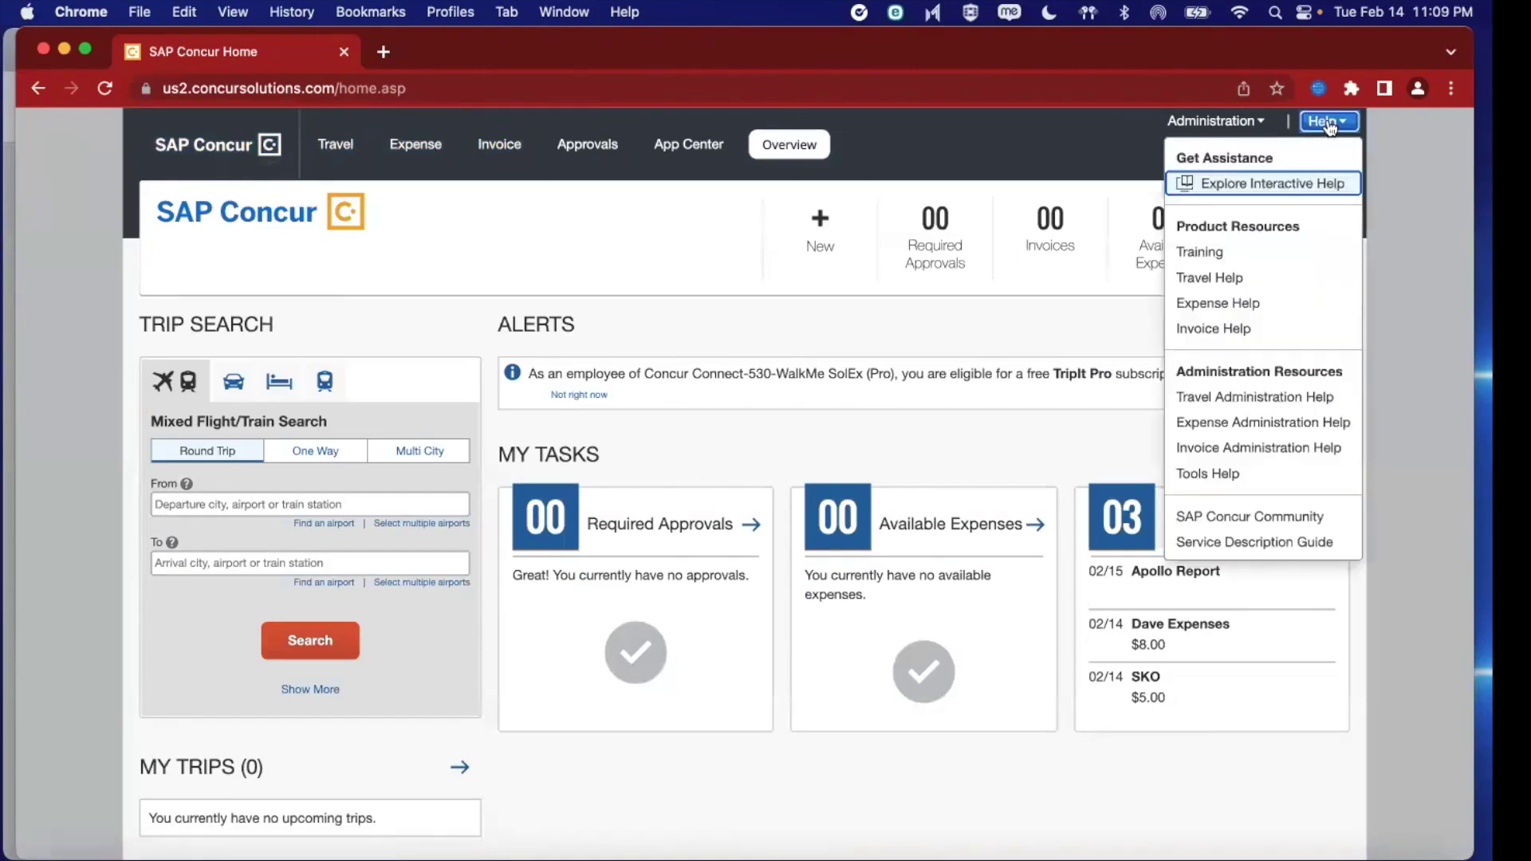
left_click(1248, 188)
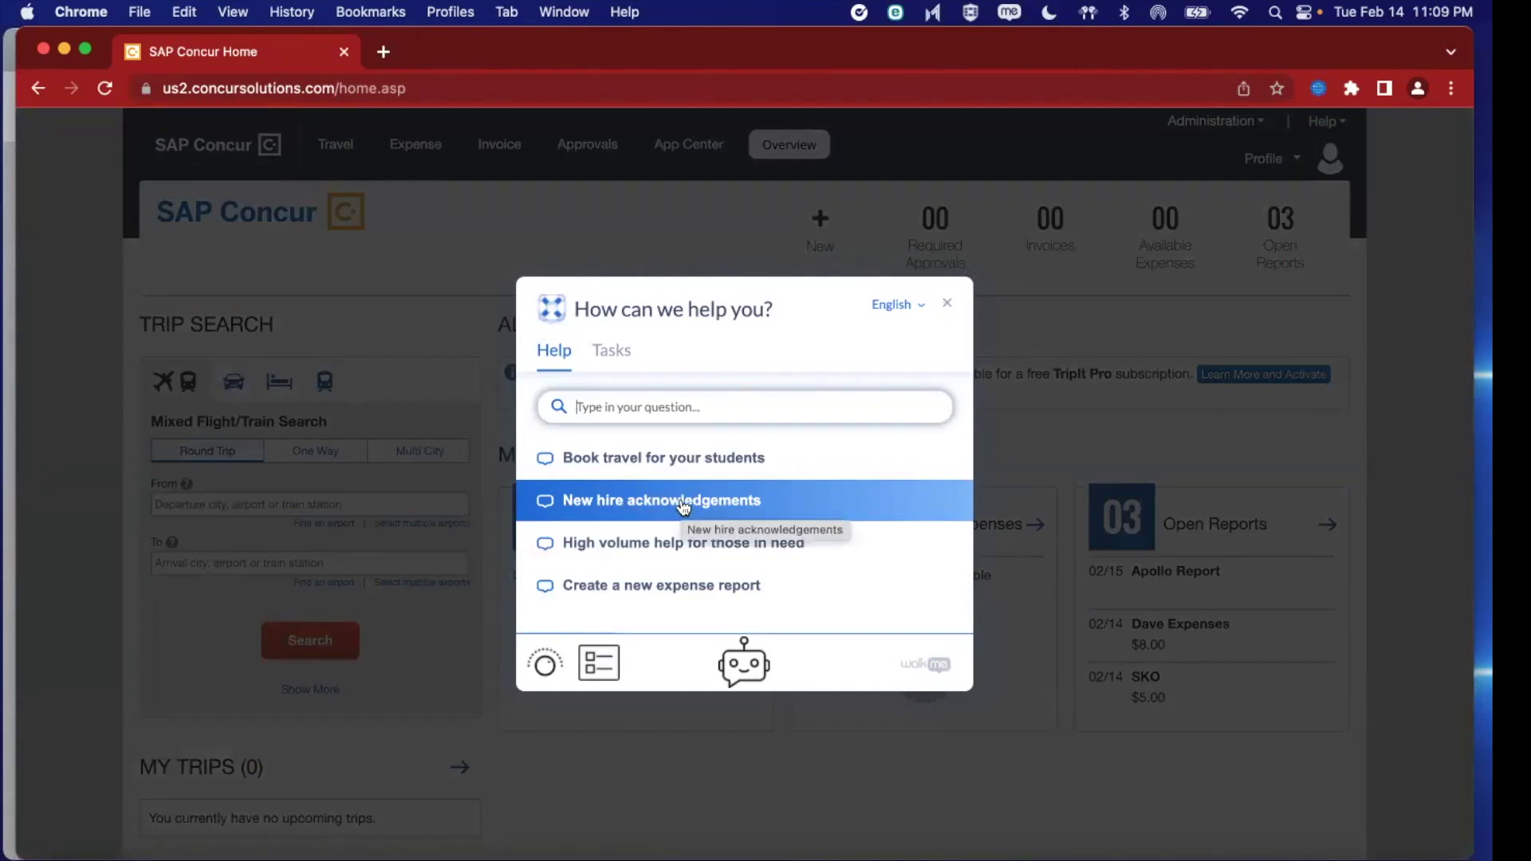
left_click(684, 504)
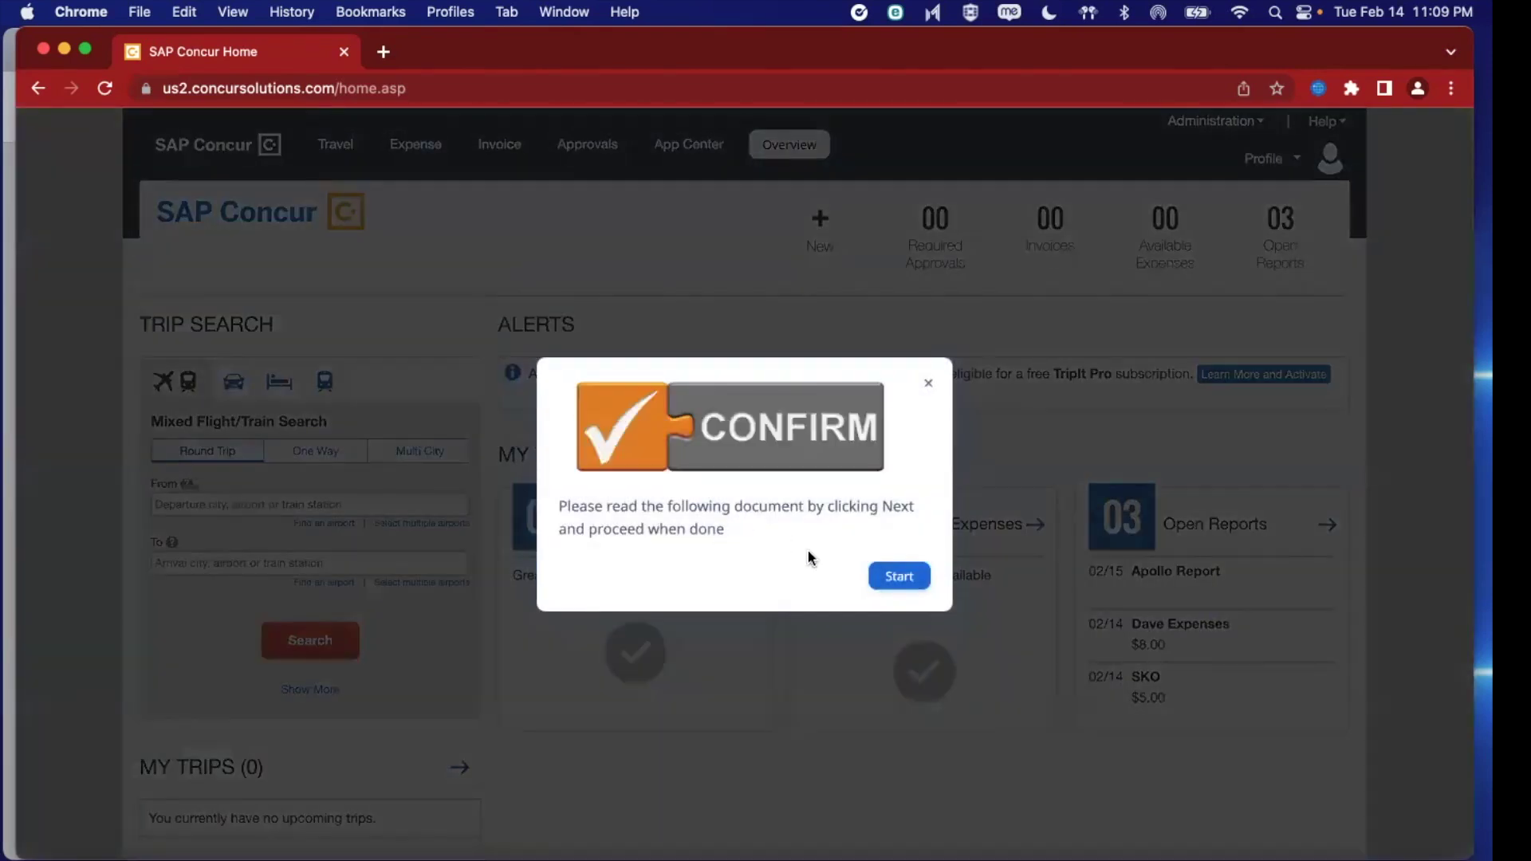
Read the code of ethics and conduct PDF and confirm with 'I acknowledge!'
left_click(891, 578)
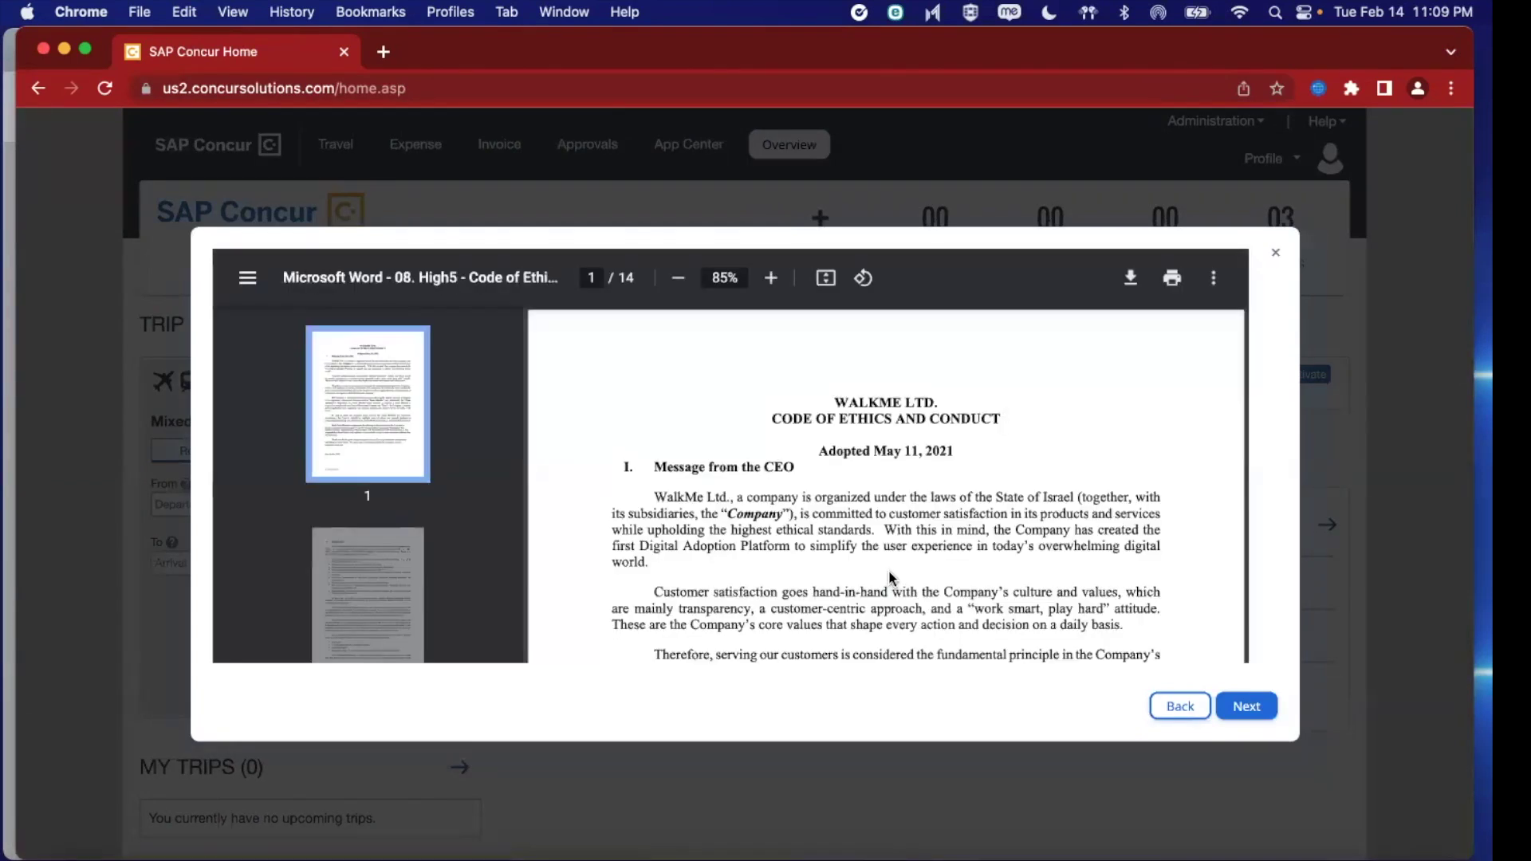
scroll(877, 530, "down", 4)
scroll(877, 530, "down", 10)
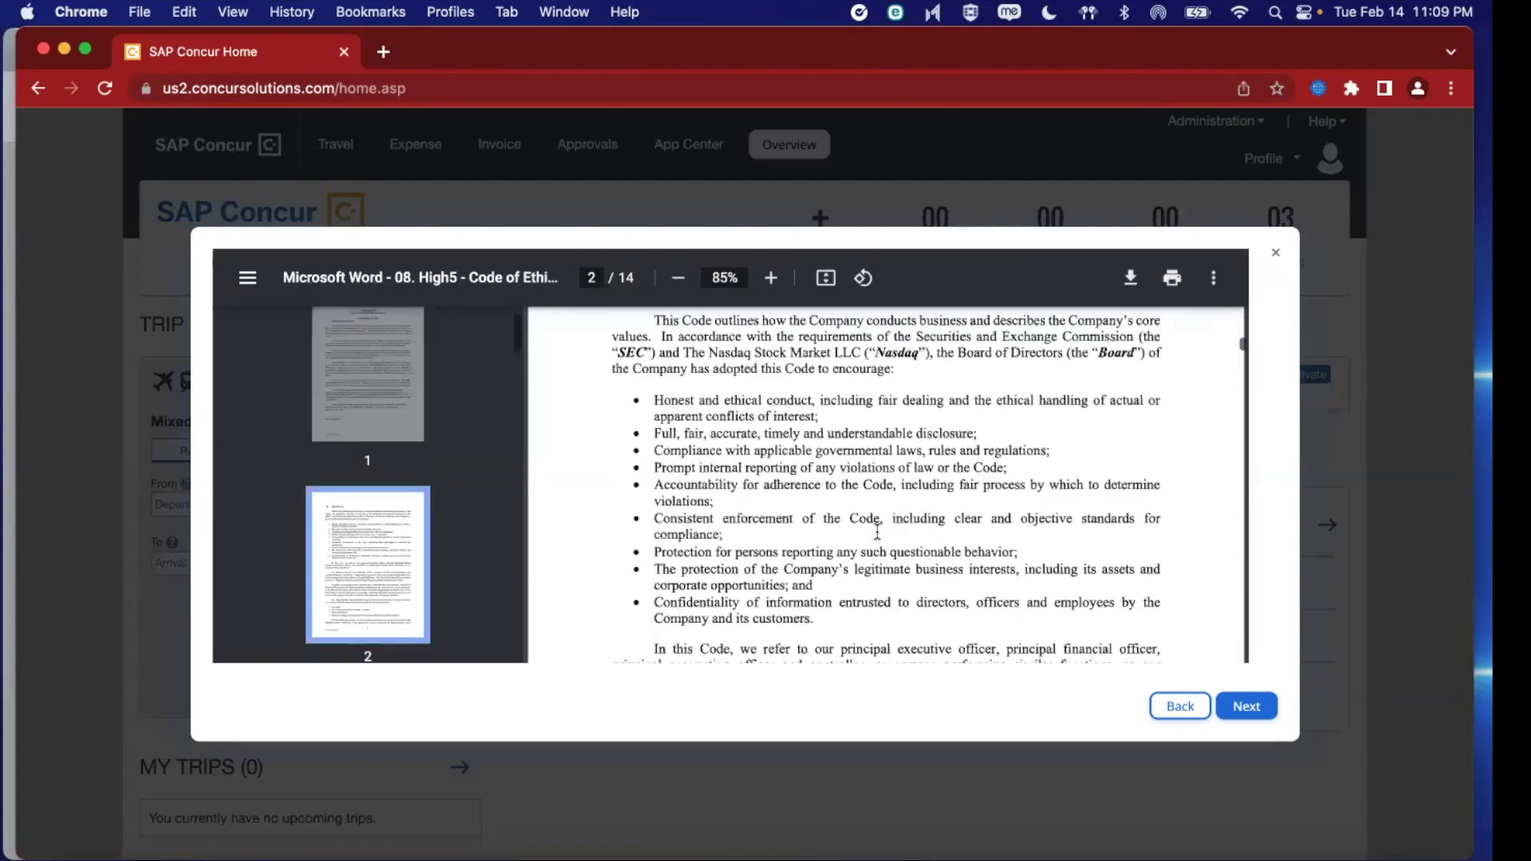
left_click(1249, 707)
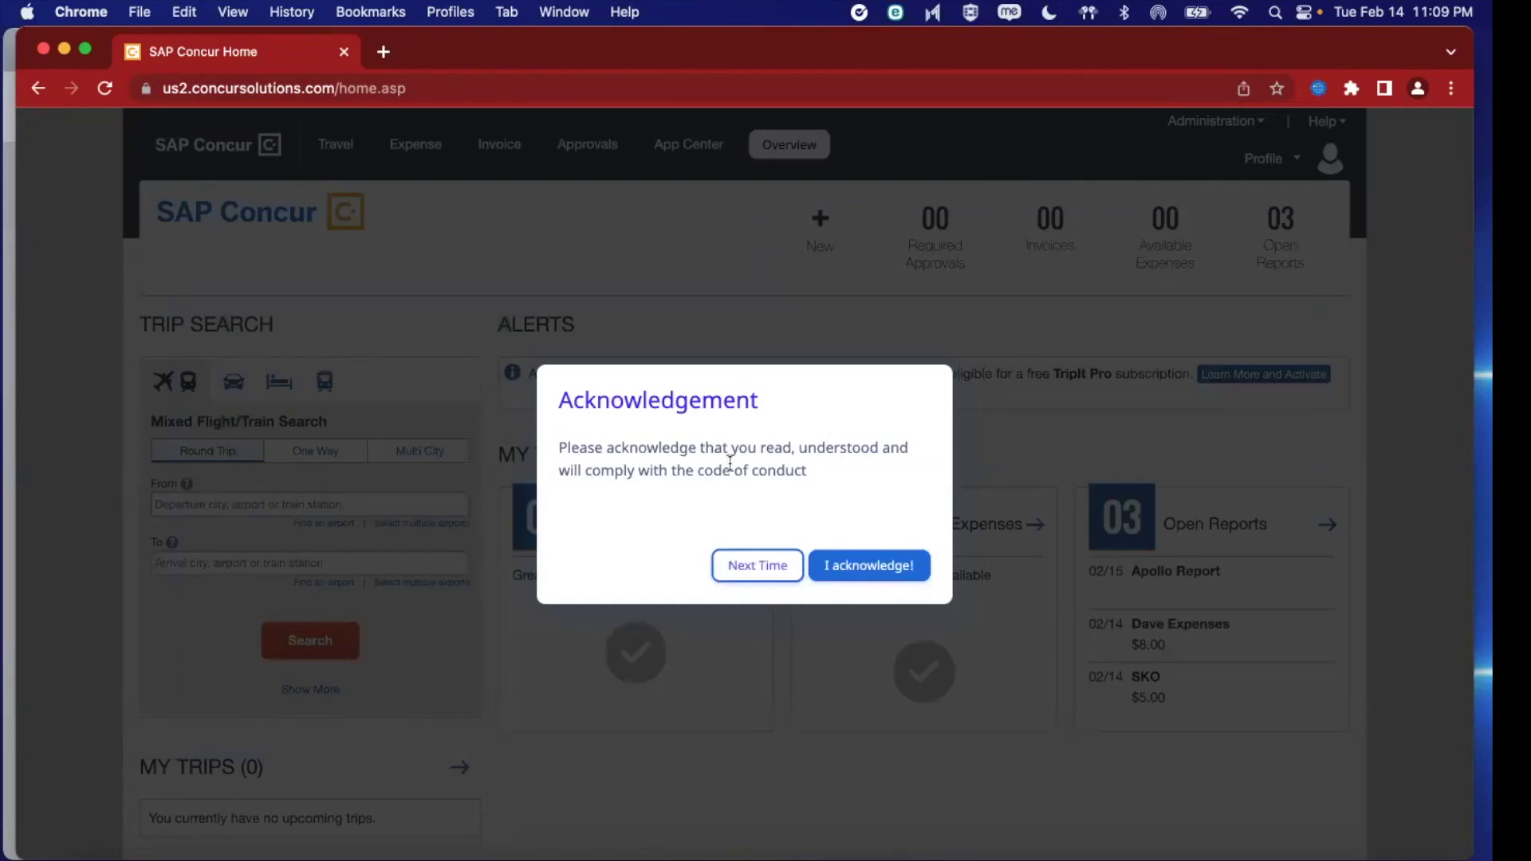
left_click(910, 566)
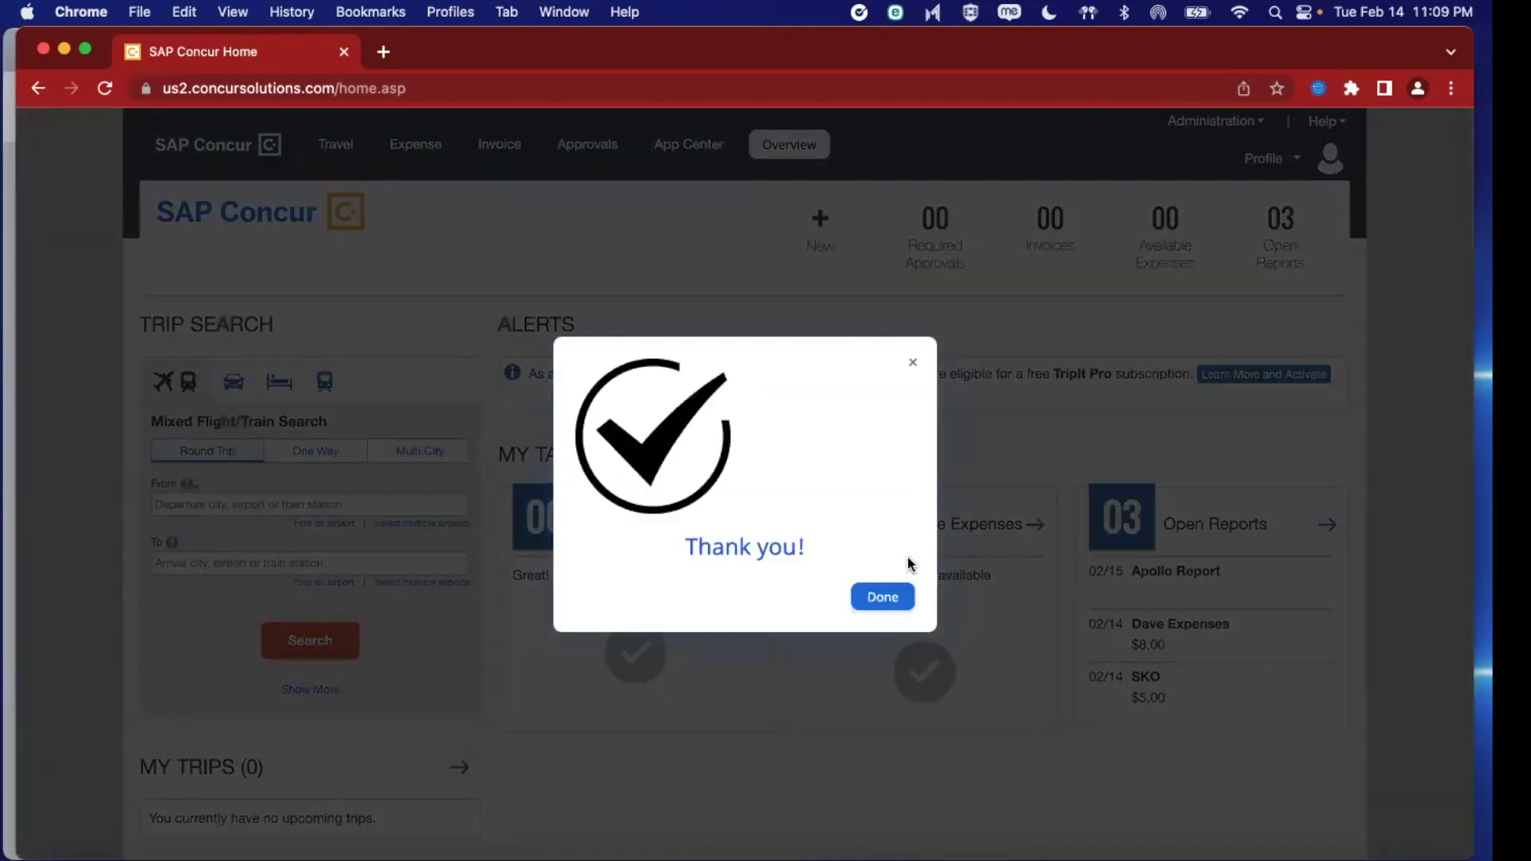